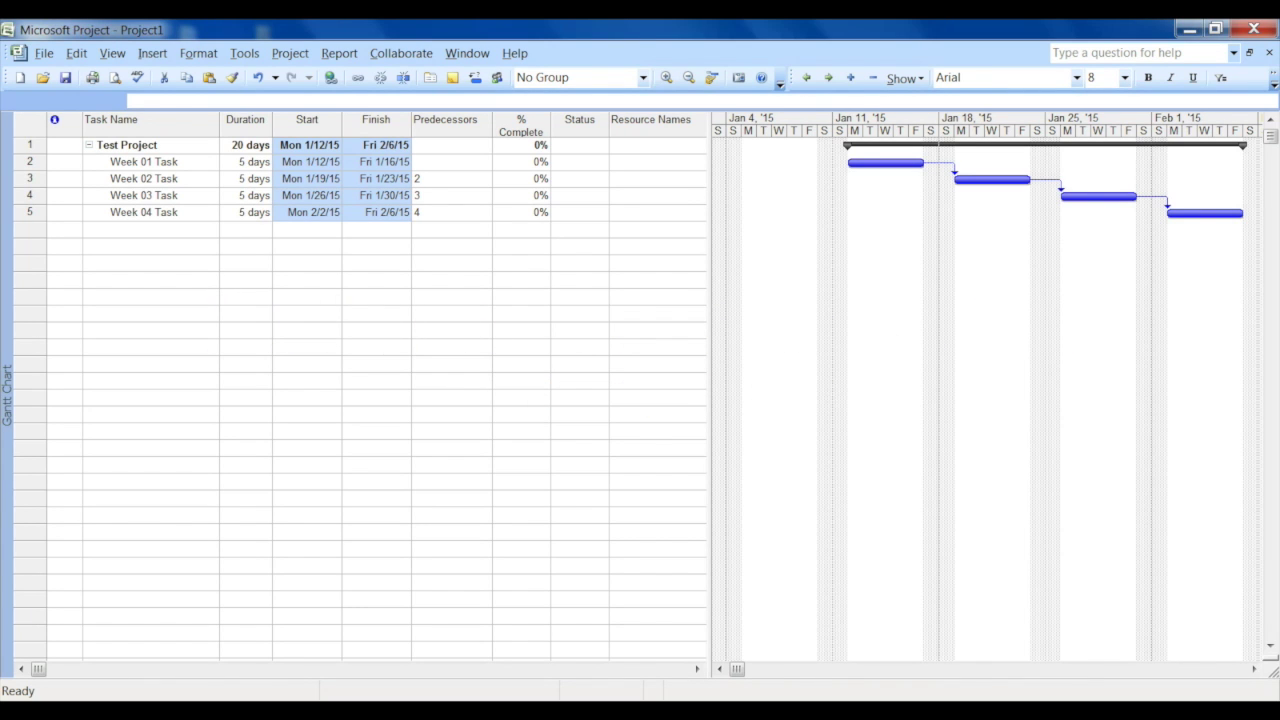
{"action": "left_click", "coordinate": [151, 263]}
{"action": "left_click_drag", "start_coordinate": [150, 162], "coordinate": [150, 212]}
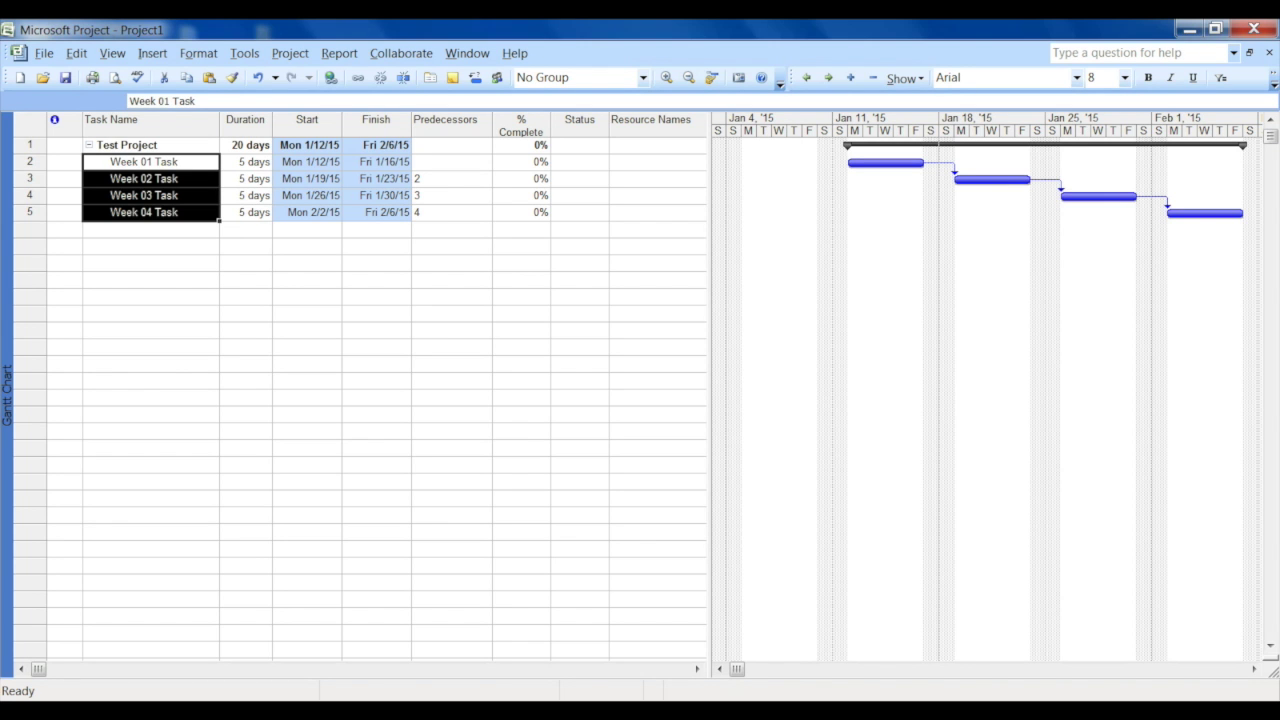
{"action": "left_click_drag", "start_coordinate": [245, 162], "coordinate": [245, 212]}
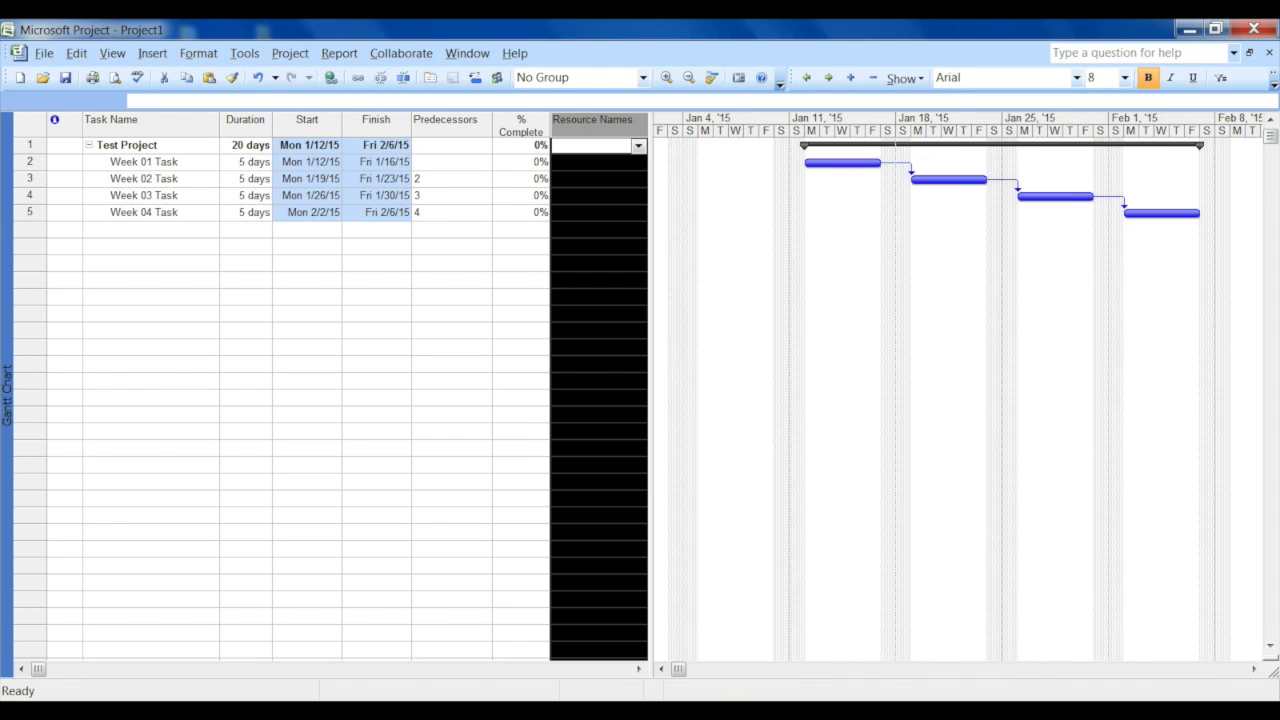
Insert a Text1 column titled Status before Resource Names, and widen the task table until the Resource Names column shows fully
{"action": "right_click", "coordinate": [577, 120]}
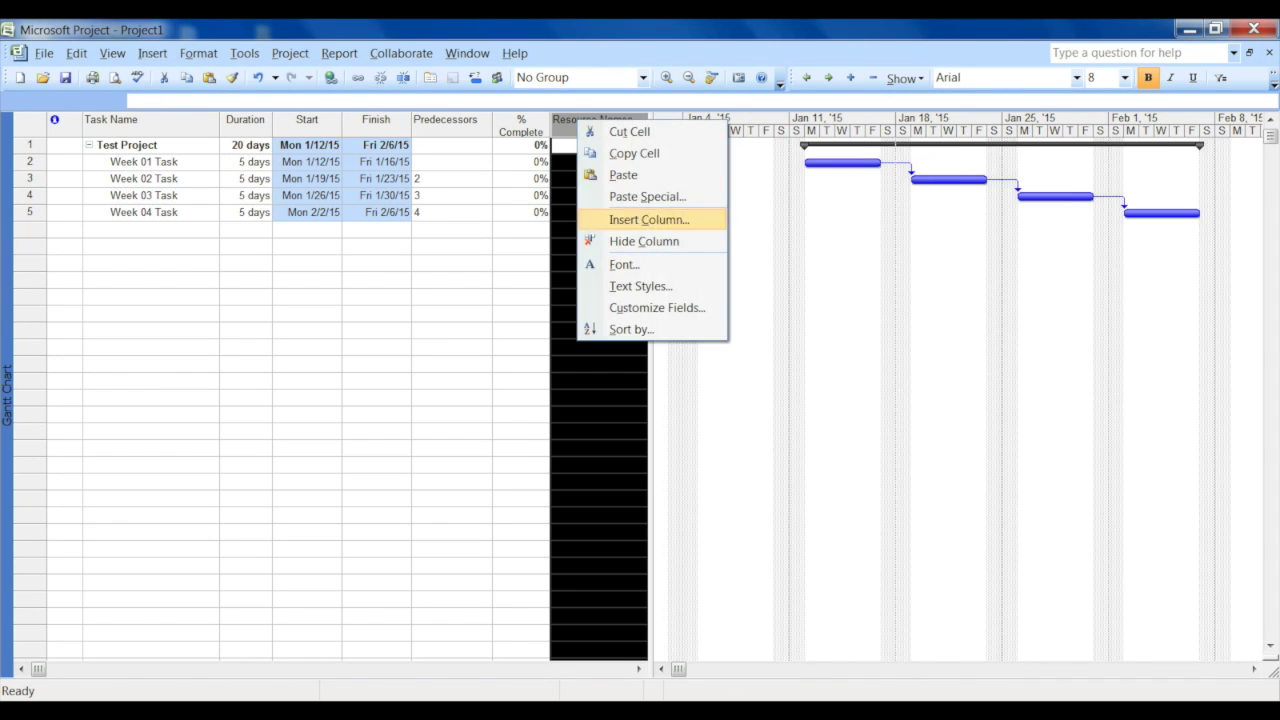
{"action": "left_click", "coordinate": [640, 217]}
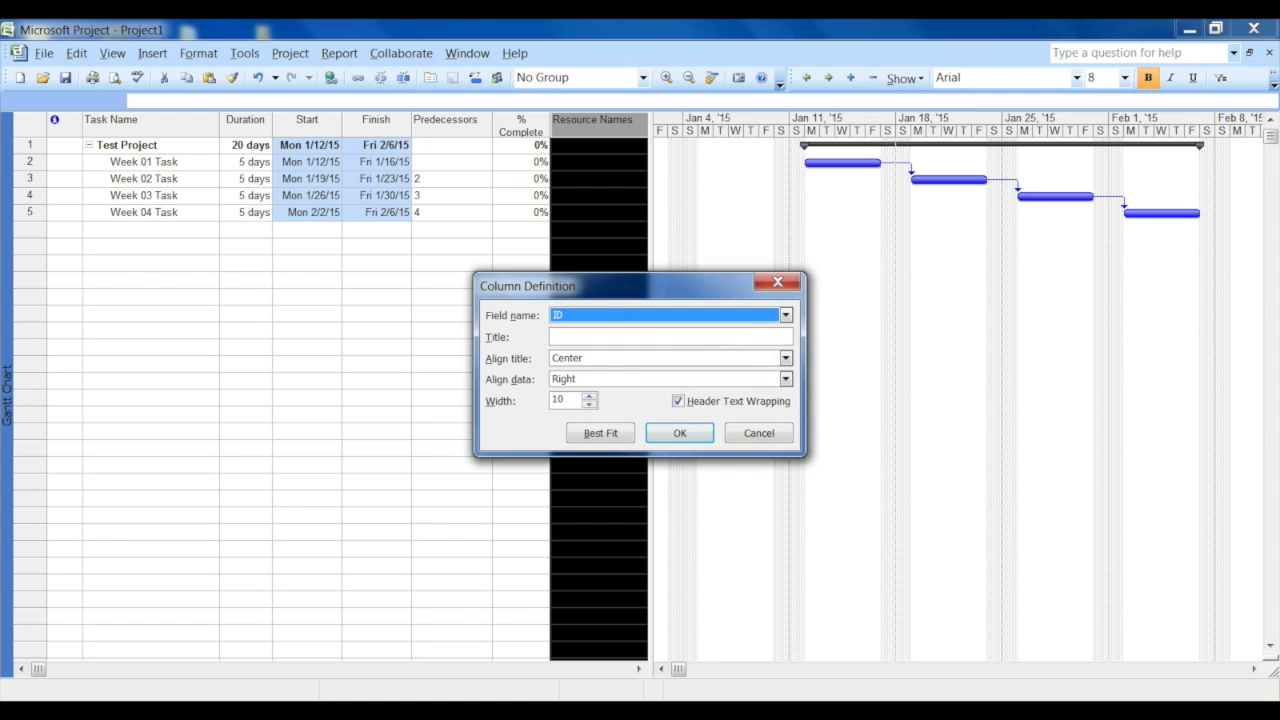
{"action": "type", "text": "text1"}
{"action": "key", "text": "Return"}
{"action": "key", "text": "Tab"}
{"action": "type", "text": "Status"}
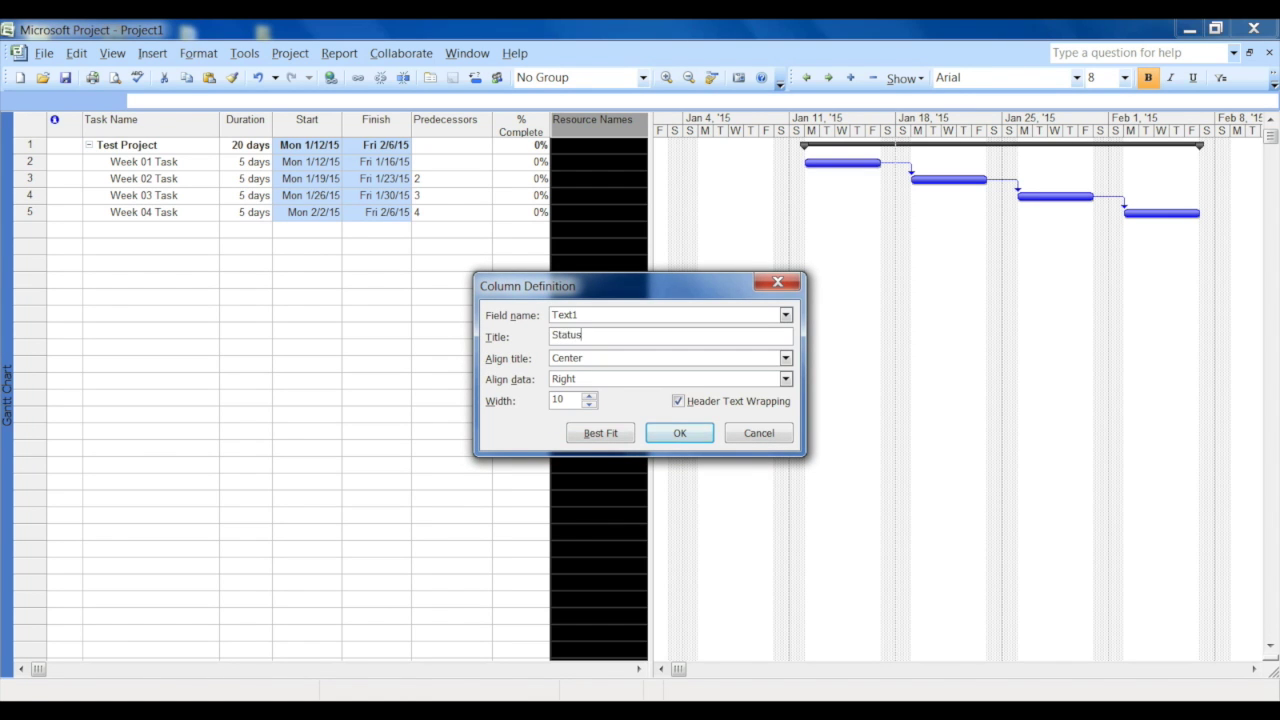
{"action": "key", "text": "Return"}
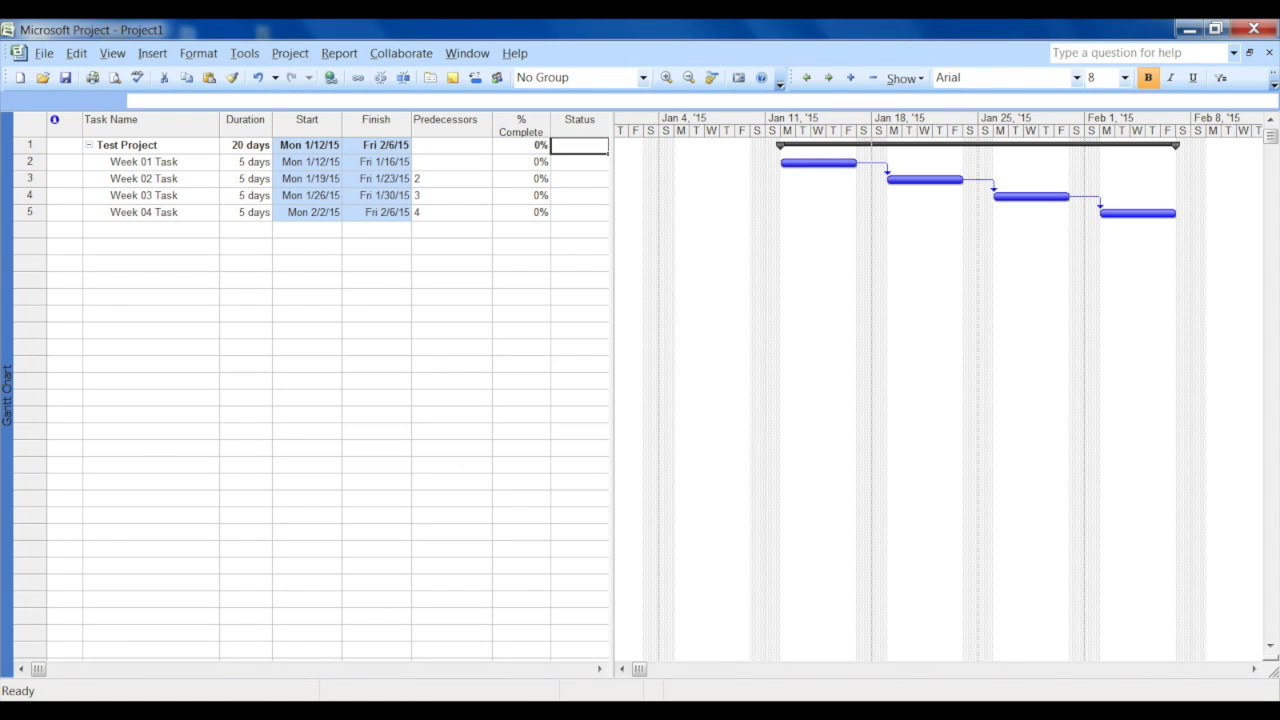
{"action": "left_click_drag", "start_coordinate": [612, 390], "coordinate": [755, 390]}
{"action": "left_click", "coordinate": [580, 263]}
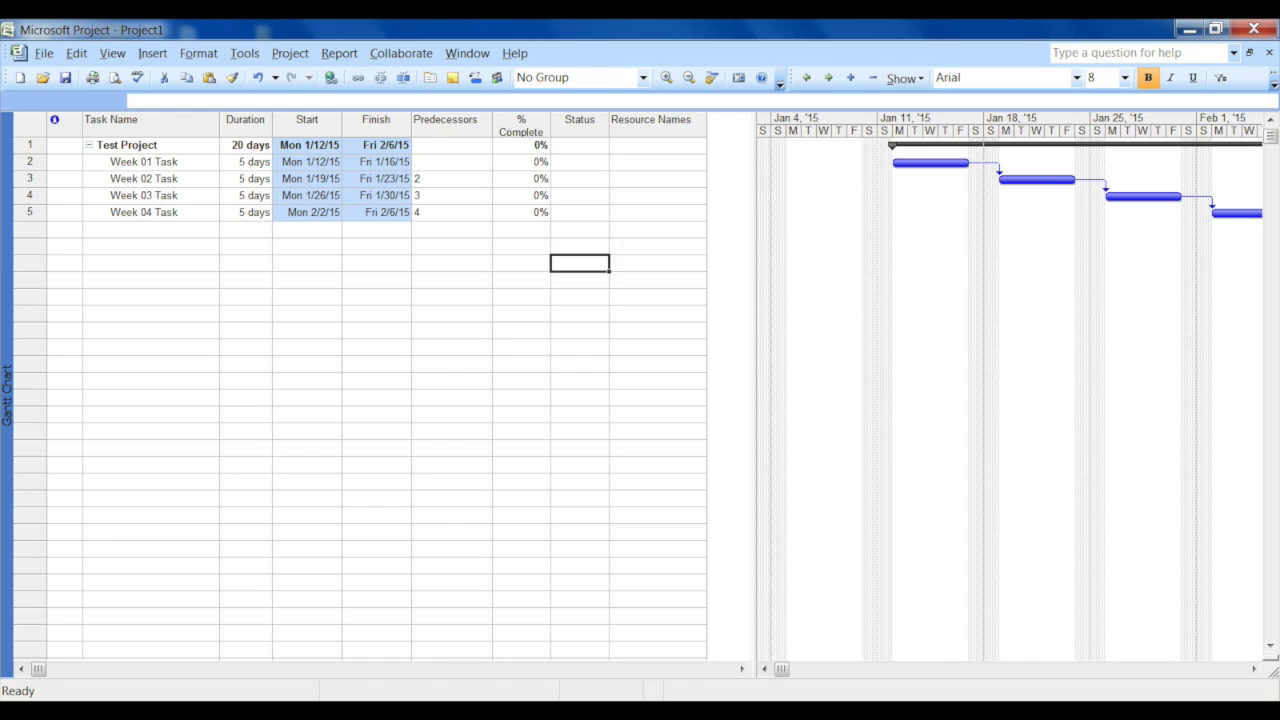
{"action": "left_click", "coordinate": [580, 120]}
{"action": "left_click", "coordinate": [580, 230]}
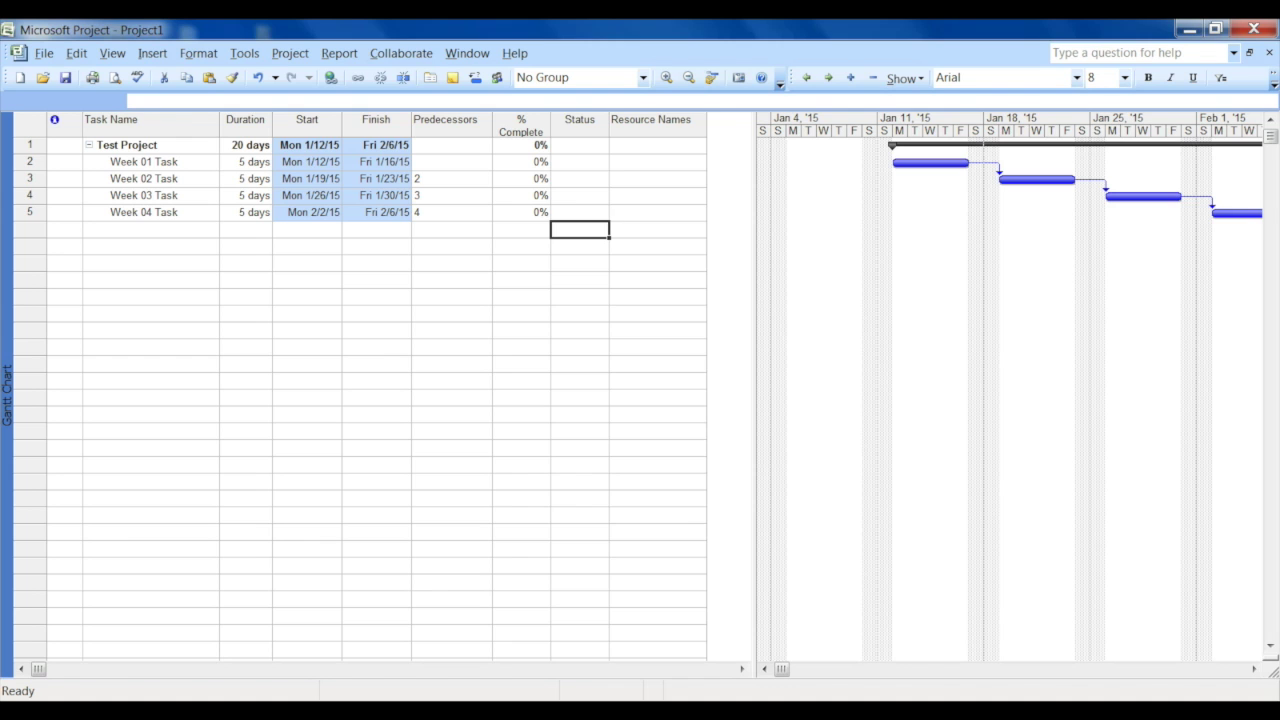
{"action": "left_click", "coordinate": [580, 120]}
{"action": "left_click", "coordinate": [580, 213]}
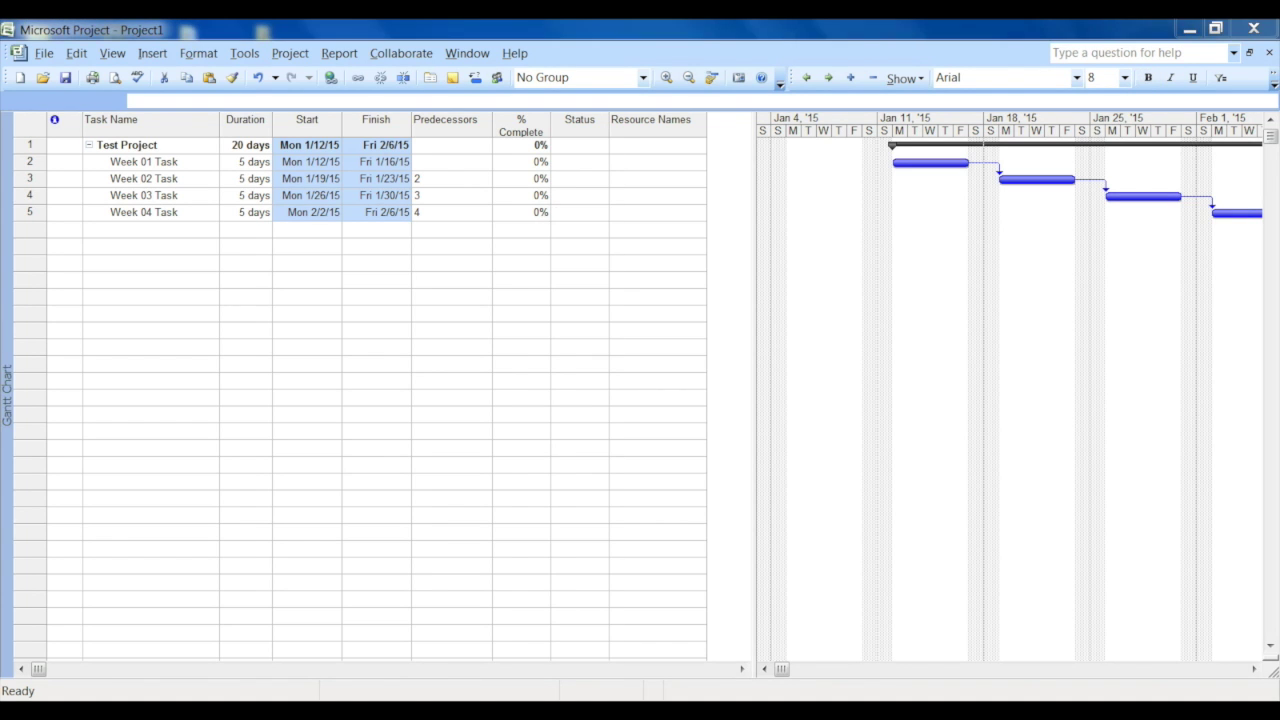
{"action": "type", "text": "w"}
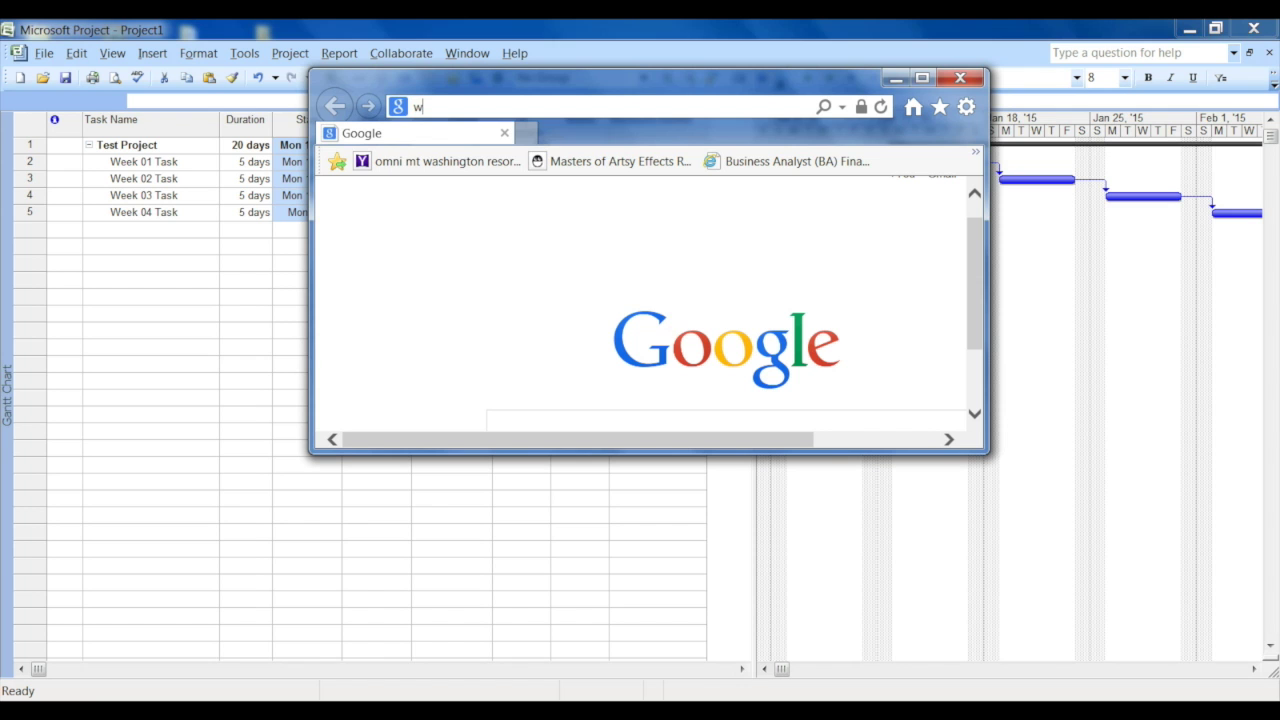
{"action": "type", "text": "ww.niksp"}
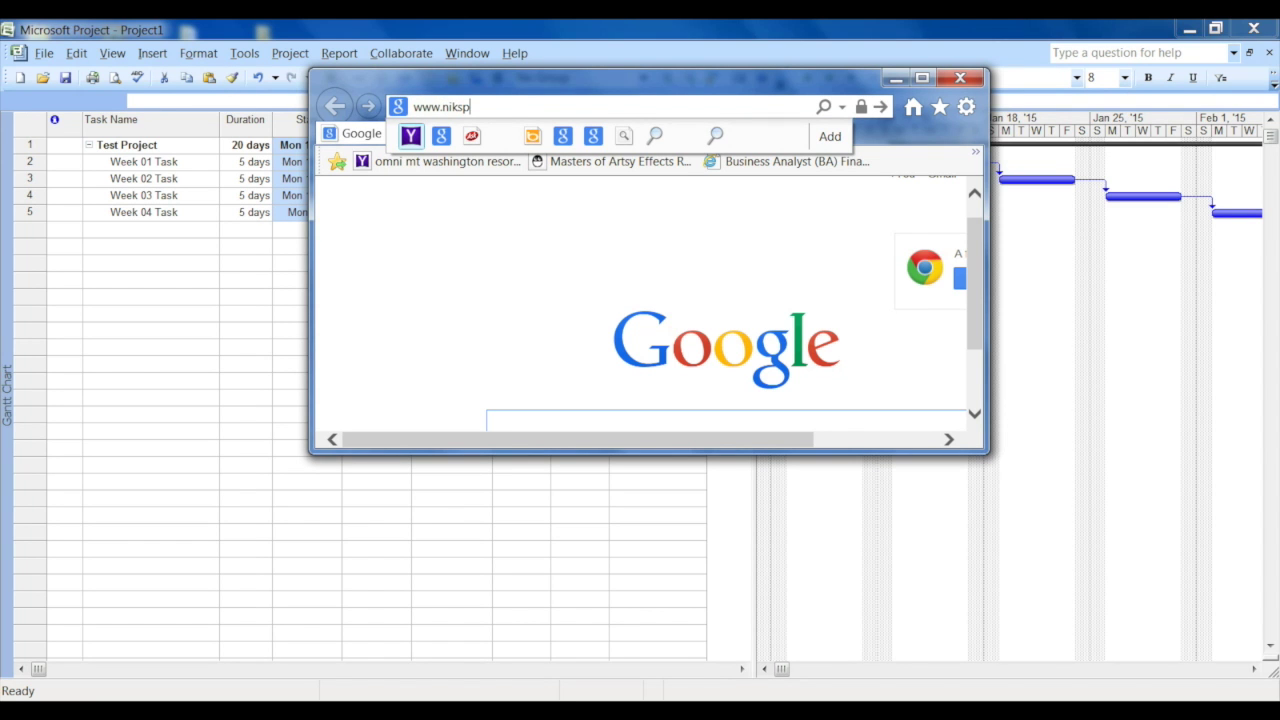
{"action": "type", "text": "rojects.com/blog"}
{"action": "key", "text": "Return"}
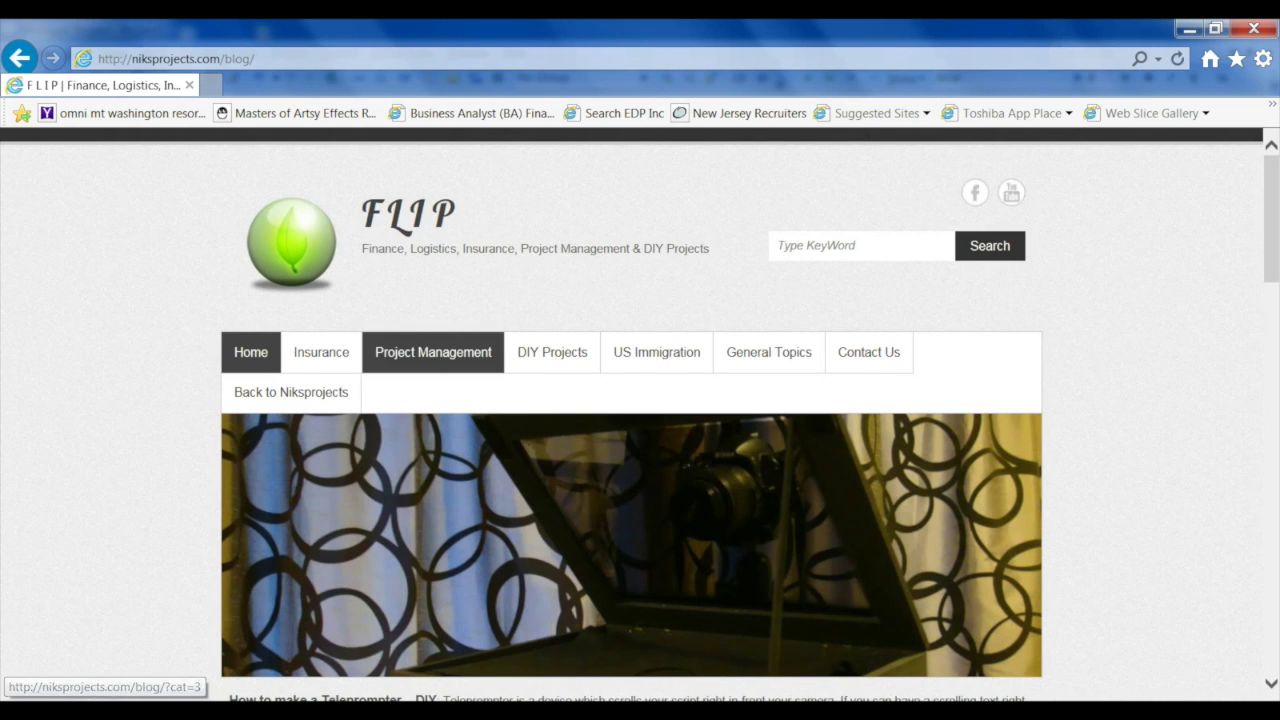
Open the Project Management article "Microsoft Project Graphical Indicators (STATUS LIGHTS)" and find its Formula section
{"action": "left_click", "coordinate": [433, 352]}
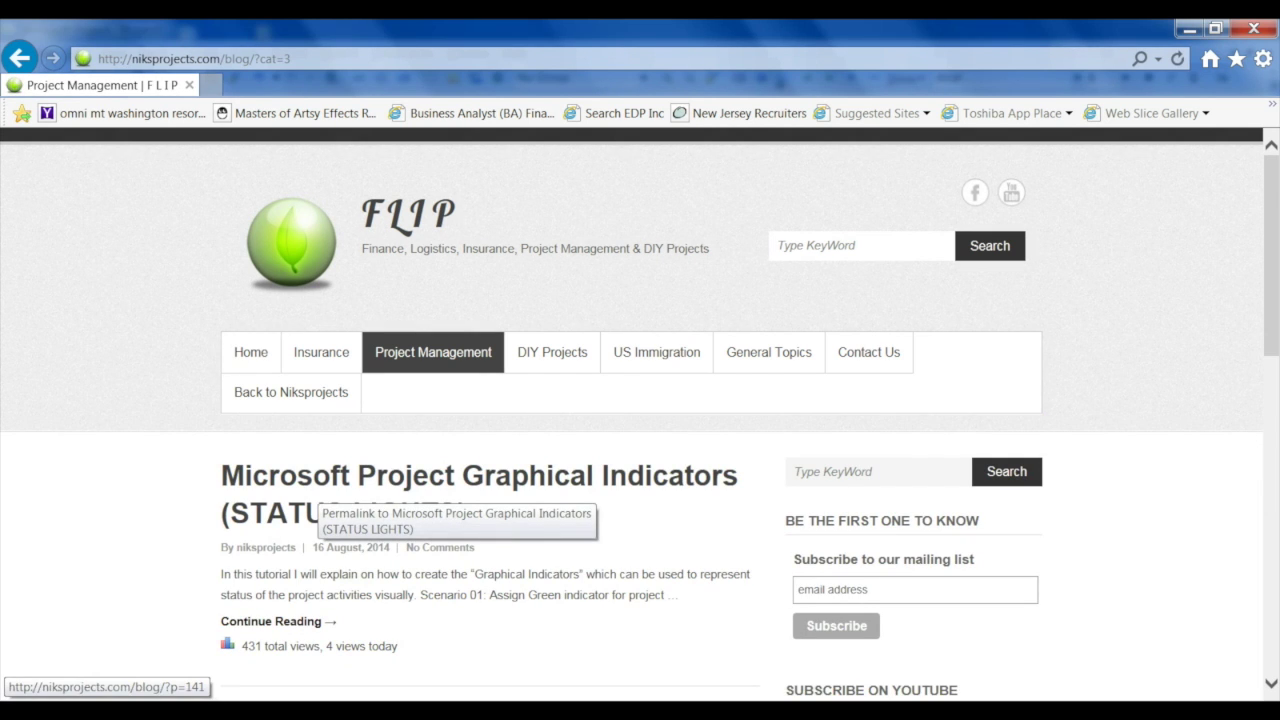
{"action": "left_click", "coordinate": [318, 490]}
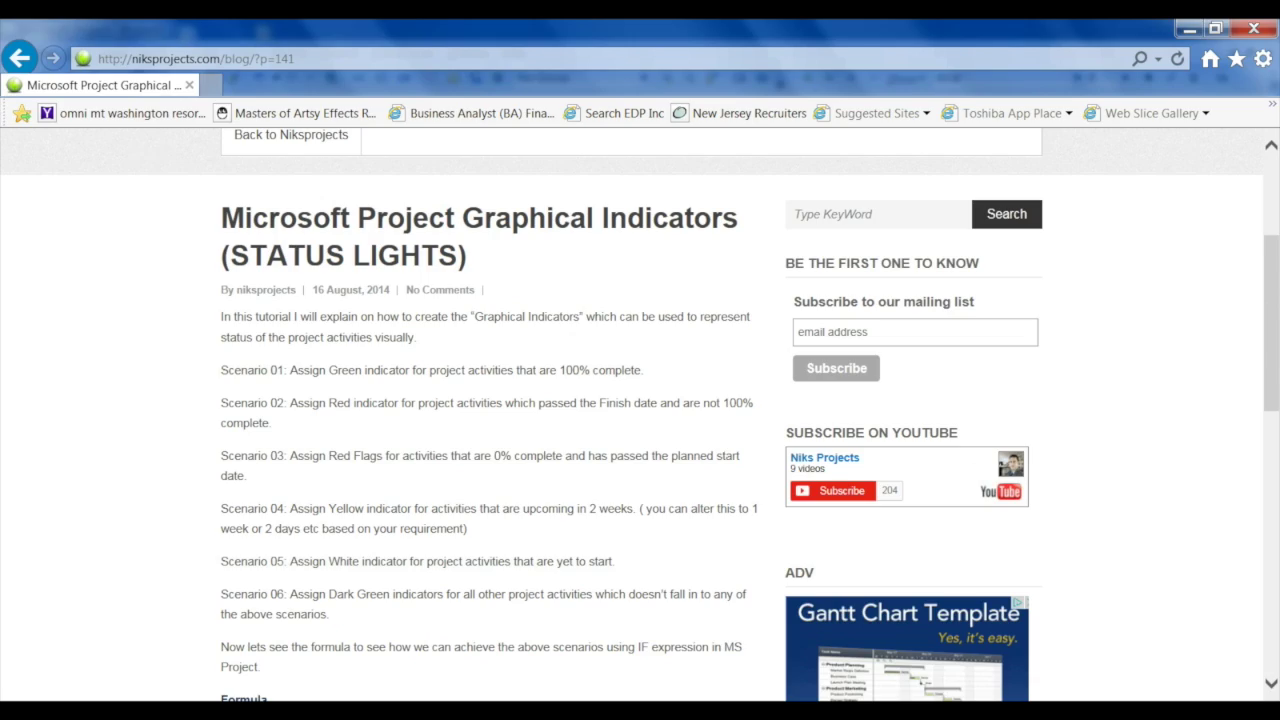
{"action": "scroll", "coordinate": [640, 410], "scroll_direction": "down", "scroll_amount": 3}
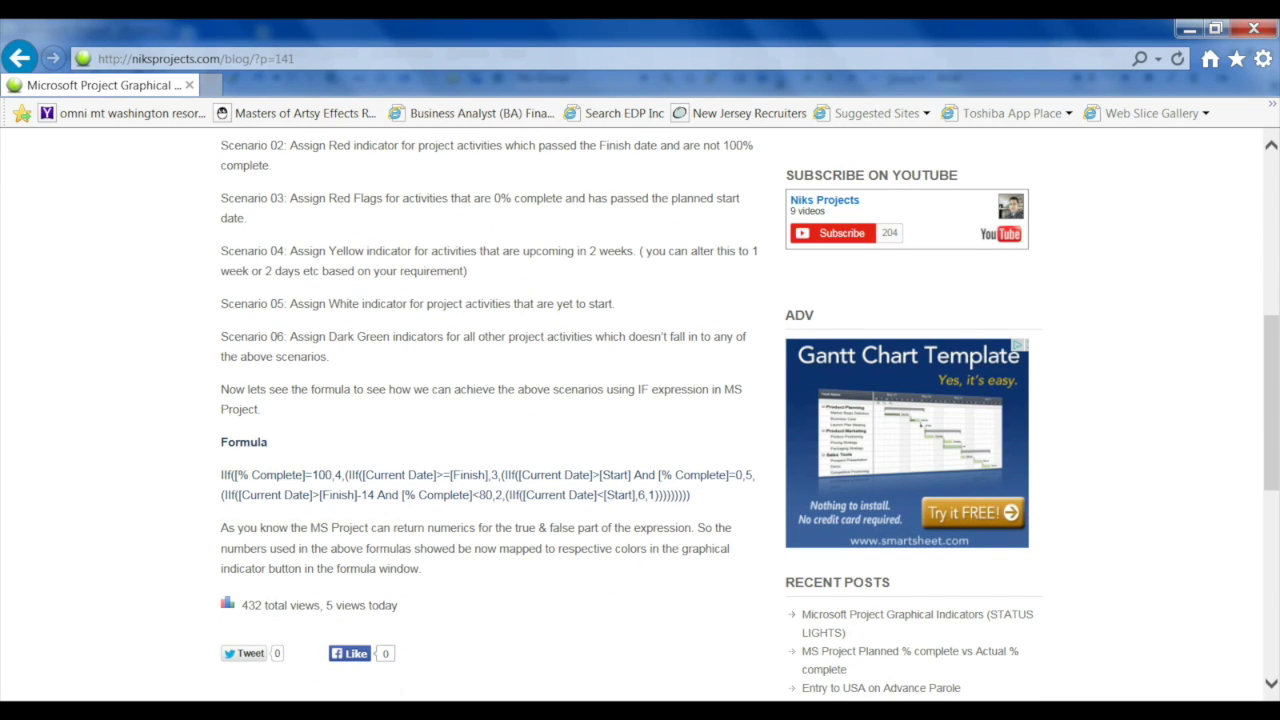
Copy the article's full nested IIf formula, switch back to Microsoft Project, and apply it as the formula of the Text1 field
{"action": "left_click_drag", "start_coordinate": [221, 475], "coordinate": [690, 495]}
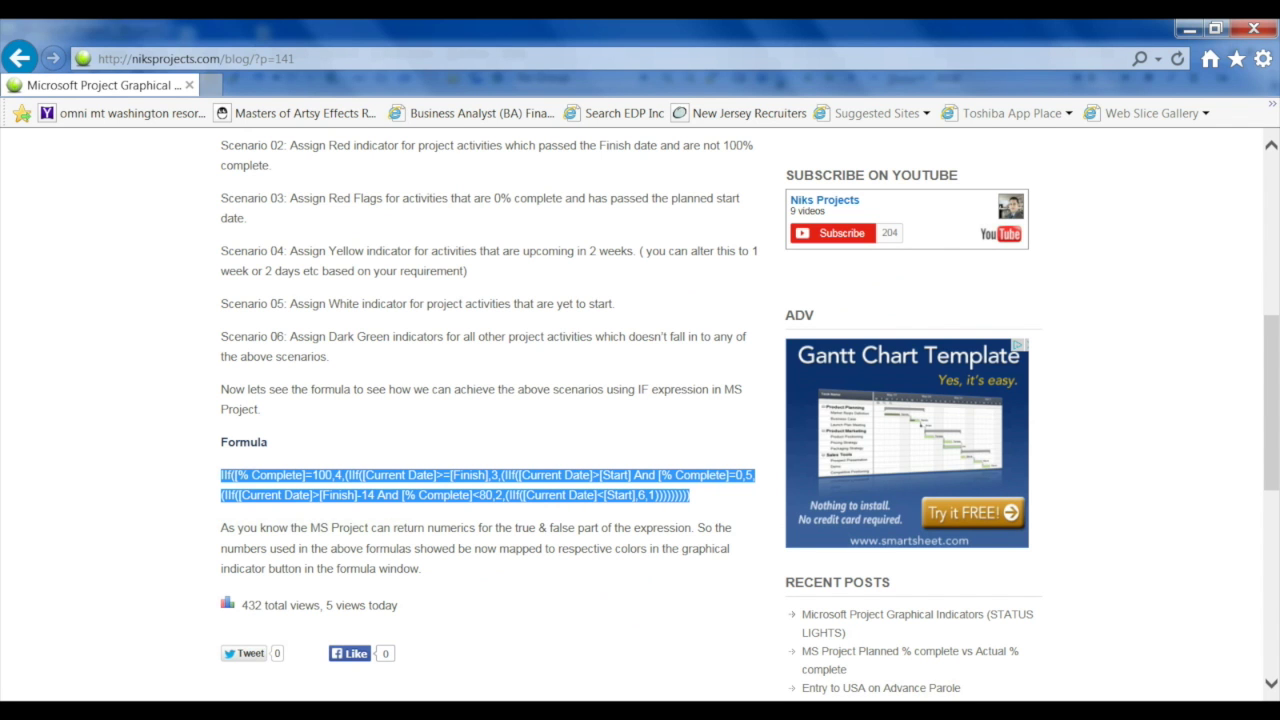
{"action": "right_click", "coordinate": [672, 495]}
{"action": "left_click", "coordinate": [710, 303]}
{"action": "key", "text": "alt+Tab"}
{"action": "key", "text": "ctrl+v"}
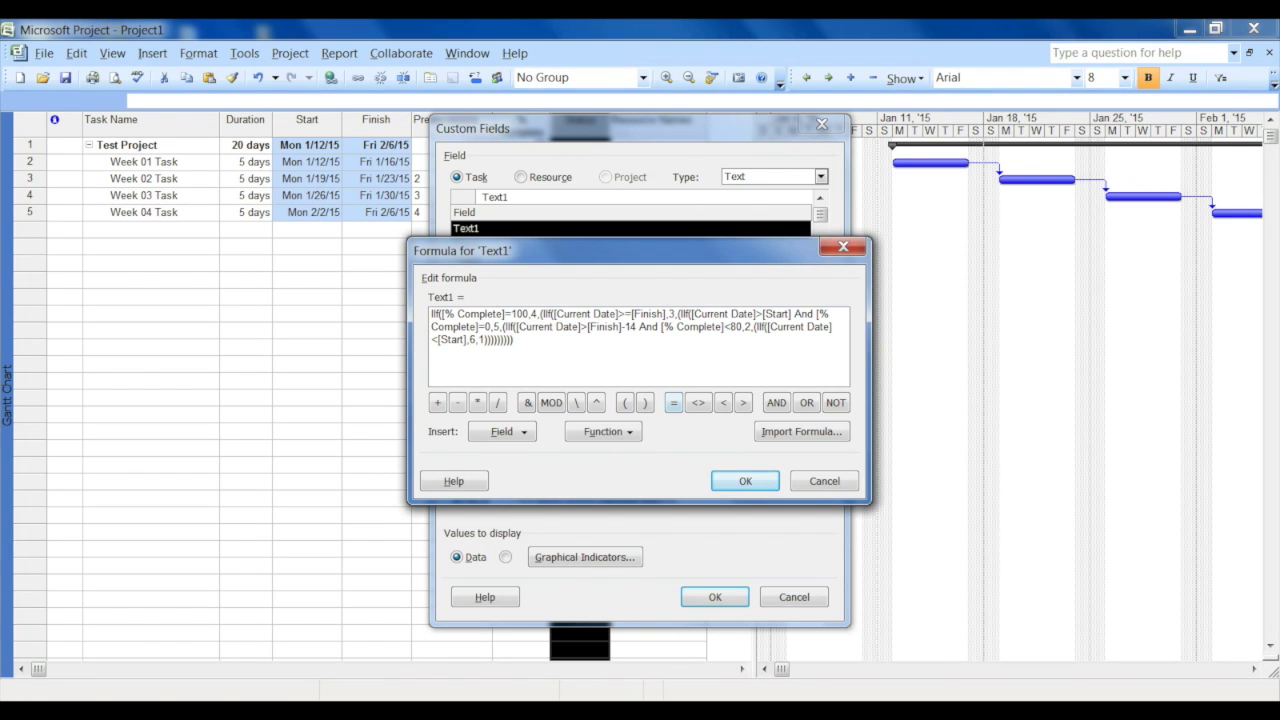
{"action": "key", "text": "Return"}
{"action": "key", "text": "Return"}
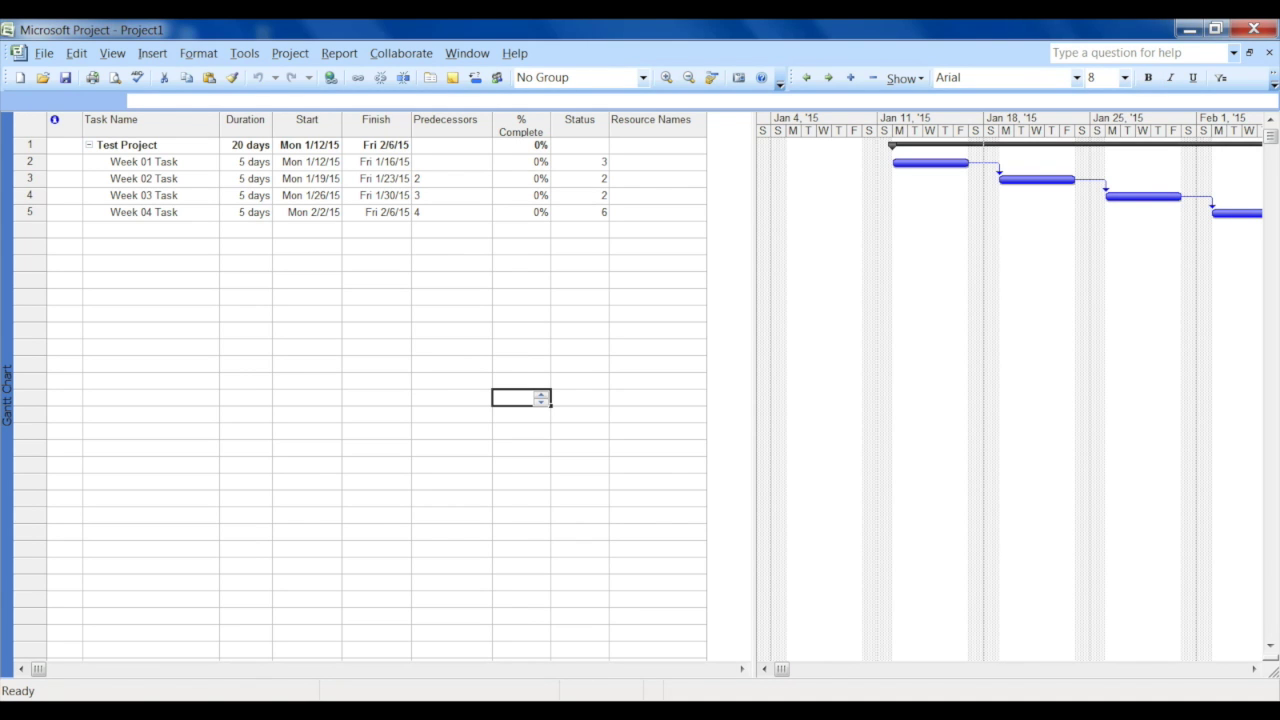
{"action": "left_click", "coordinate": [580, 162]}
{"action": "left_click", "coordinate": [580, 179]}
{"action": "left_click", "coordinate": [580, 196]}
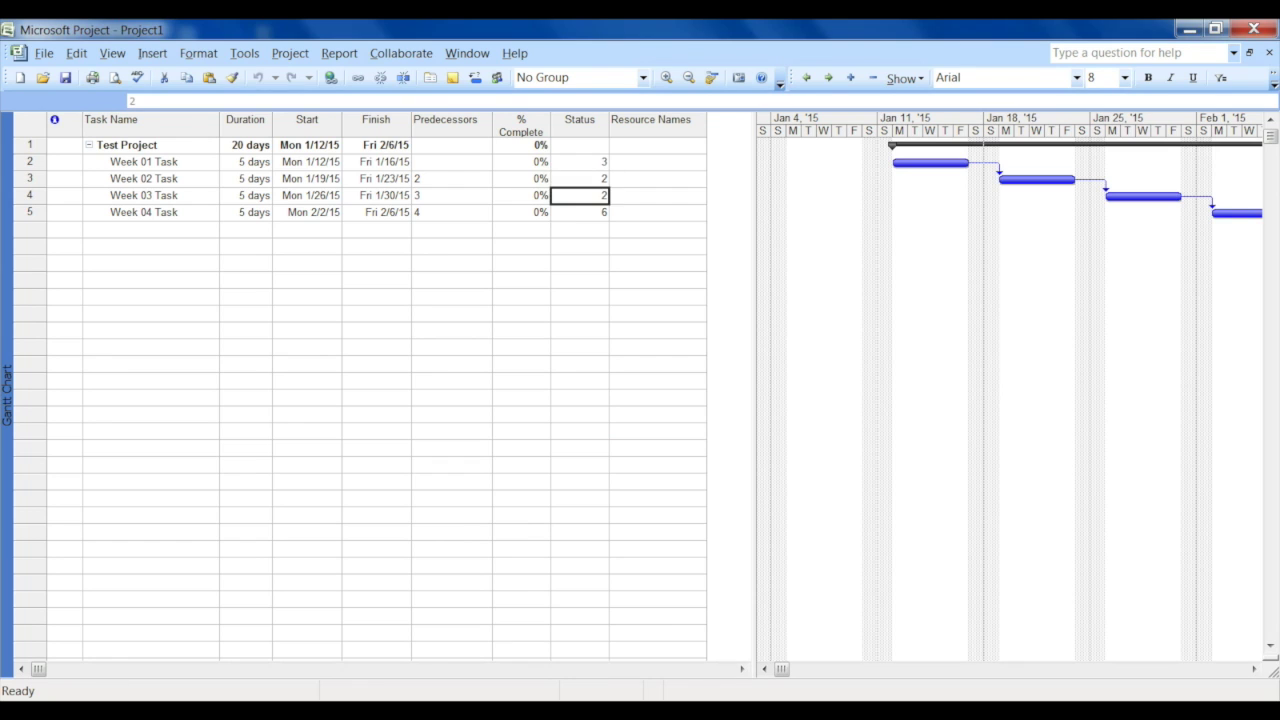
{"action": "left_click", "coordinate": [580, 213]}
Copy the entire Text1 formula from the Status column's custom field settings, leaving the formula as it is
{"action": "left_click", "coordinate": [580, 120]}
{"action": "right_click", "coordinate": [590, 128]}
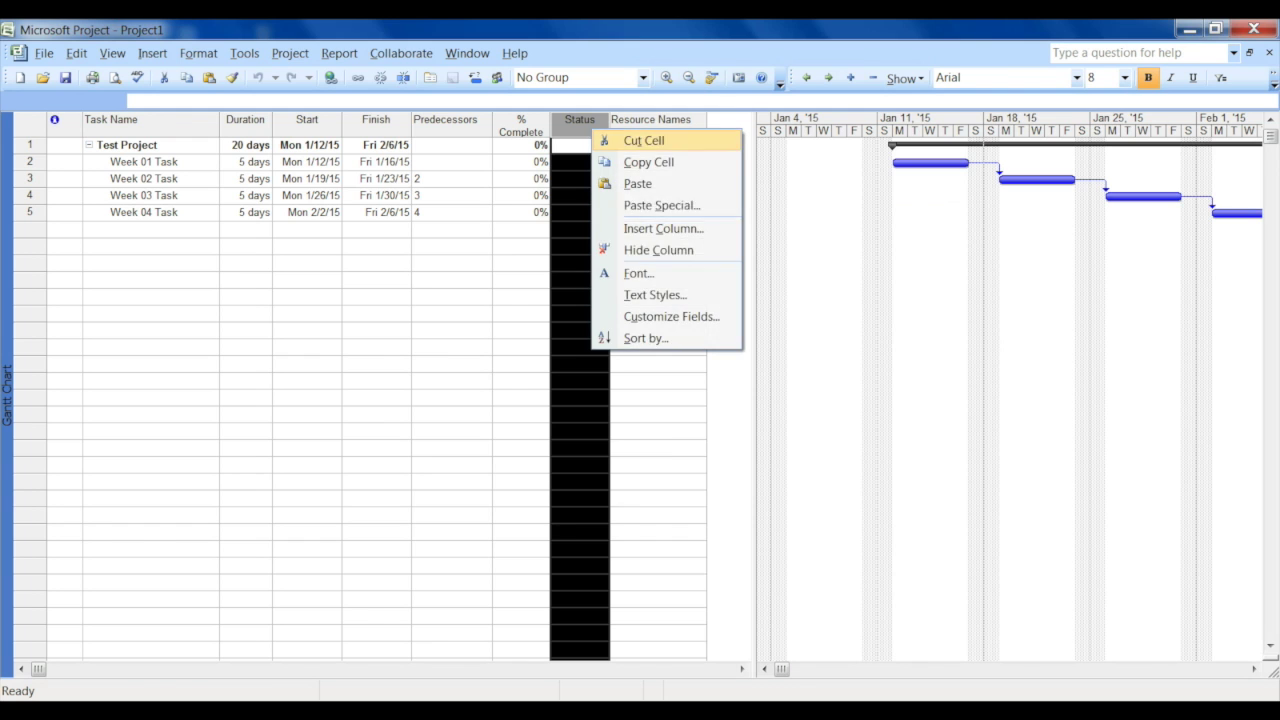
{"action": "left_click", "coordinate": [650, 316]}
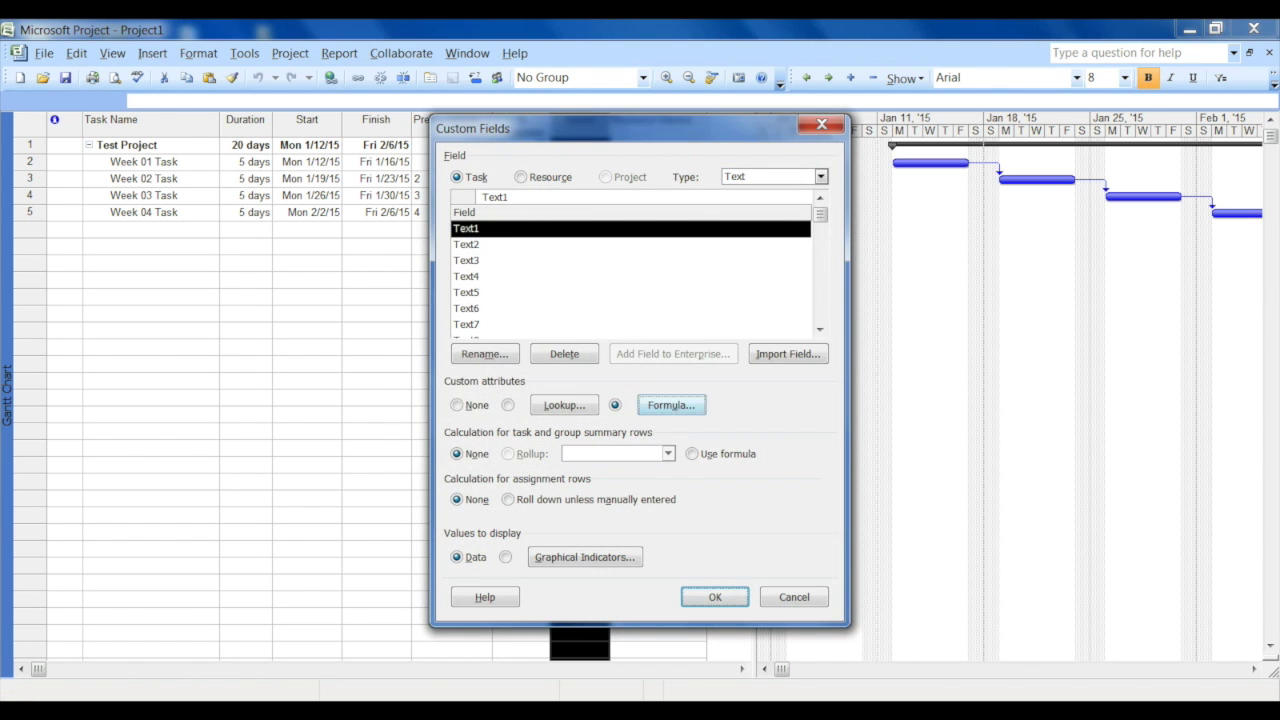
{"action": "left_click", "coordinate": [670, 405]}
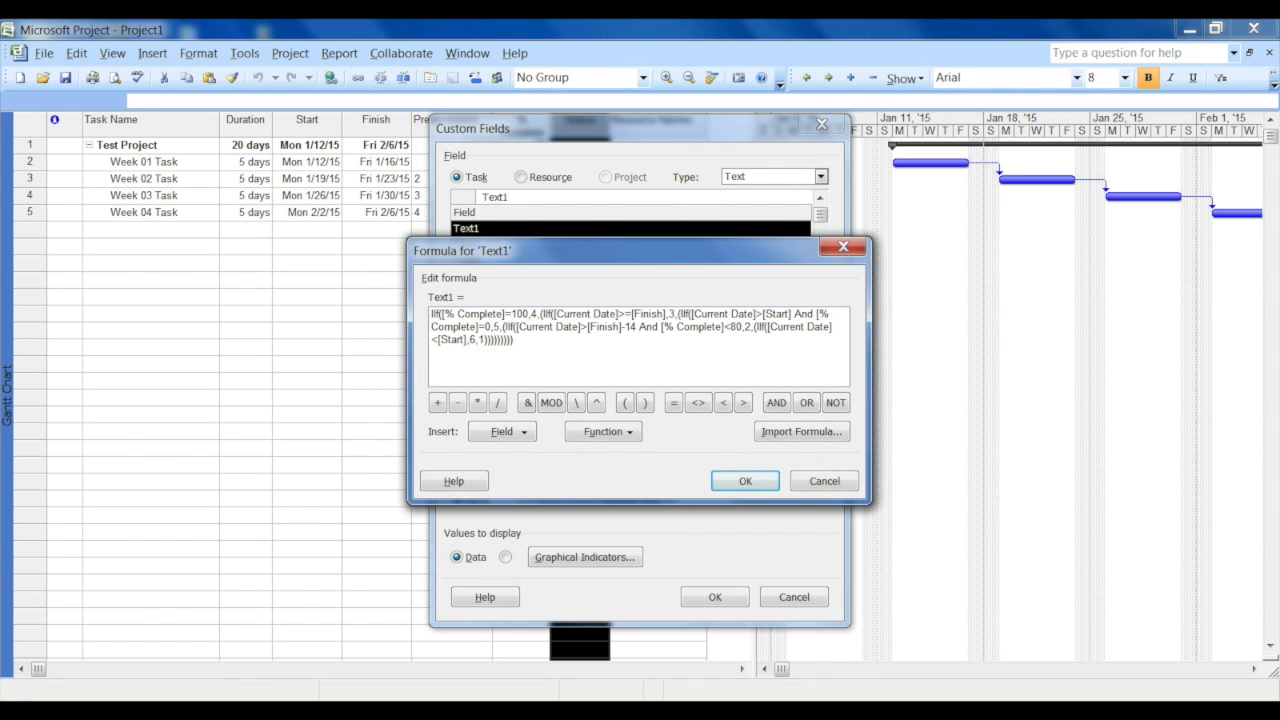
{"action": "left_click_drag", "start_coordinate": [432, 313], "coordinate": [514, 340]}
{"action": "right_click", "coordinate": [474, 318]}
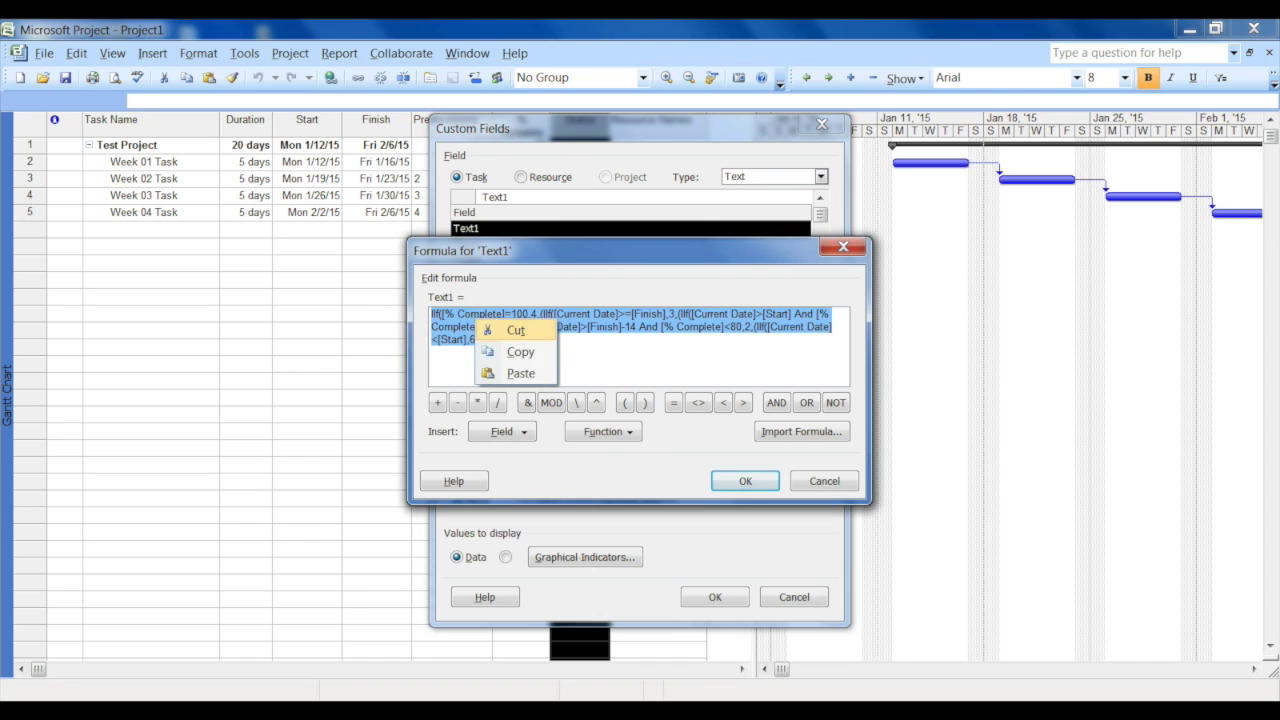
{"action": "left_click", "coordinate": [515, 352]}
{"action": "left_click", "coordinate": [745, 481]}
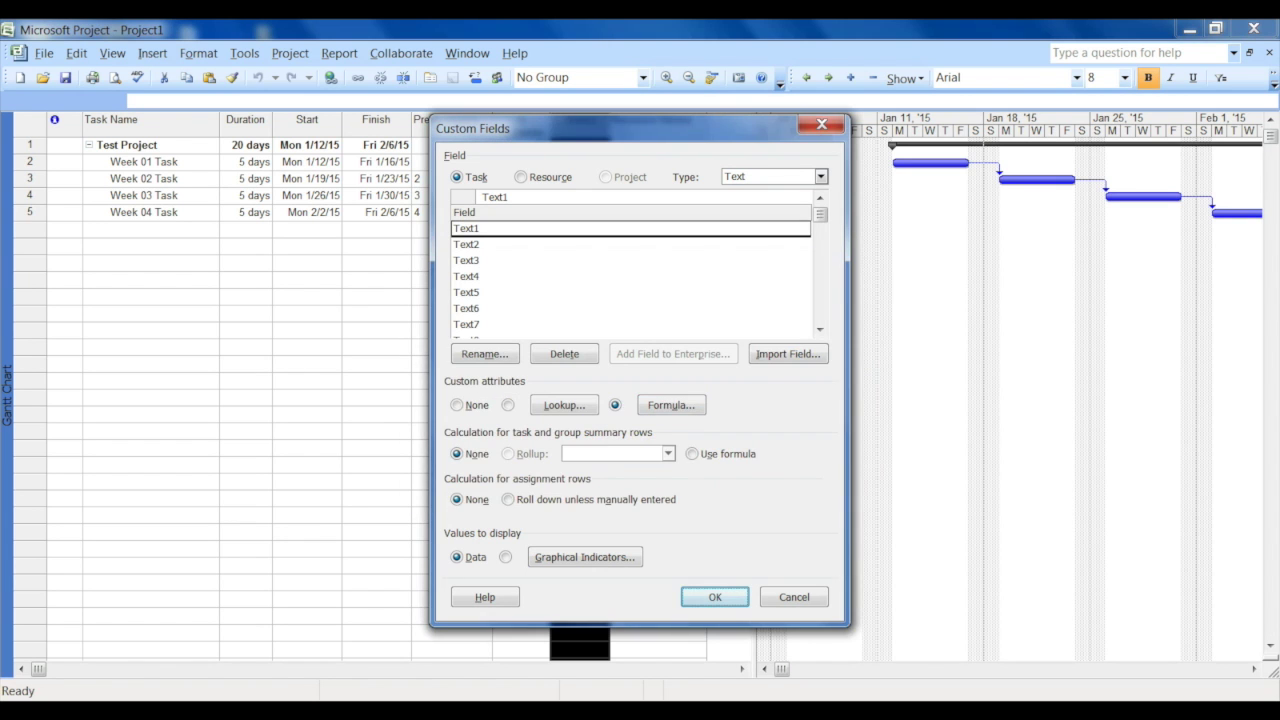
{"action": "left_click", "coordinate": [715, 597]}
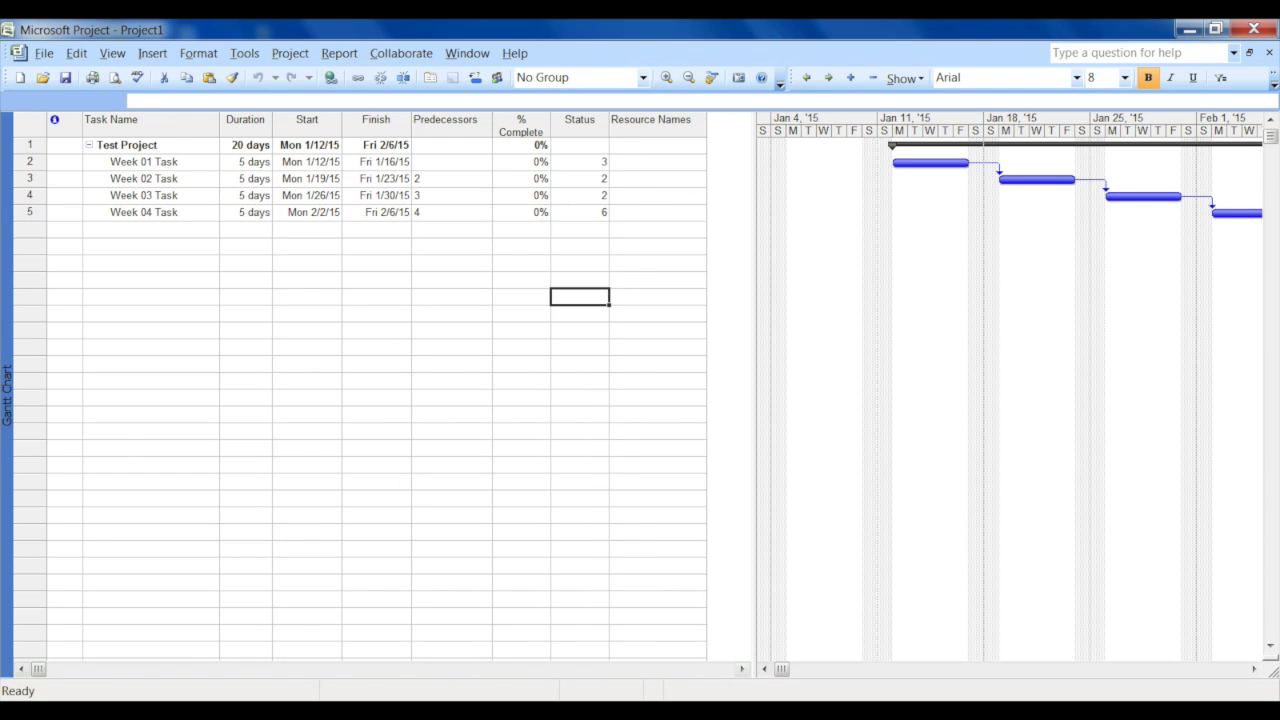
Switch to Notepad, paste the copied formula into a blank document, and add a dashed separator line below it
{"action": "key", "text": "super"}
{"action": "type", "text": "-------"}
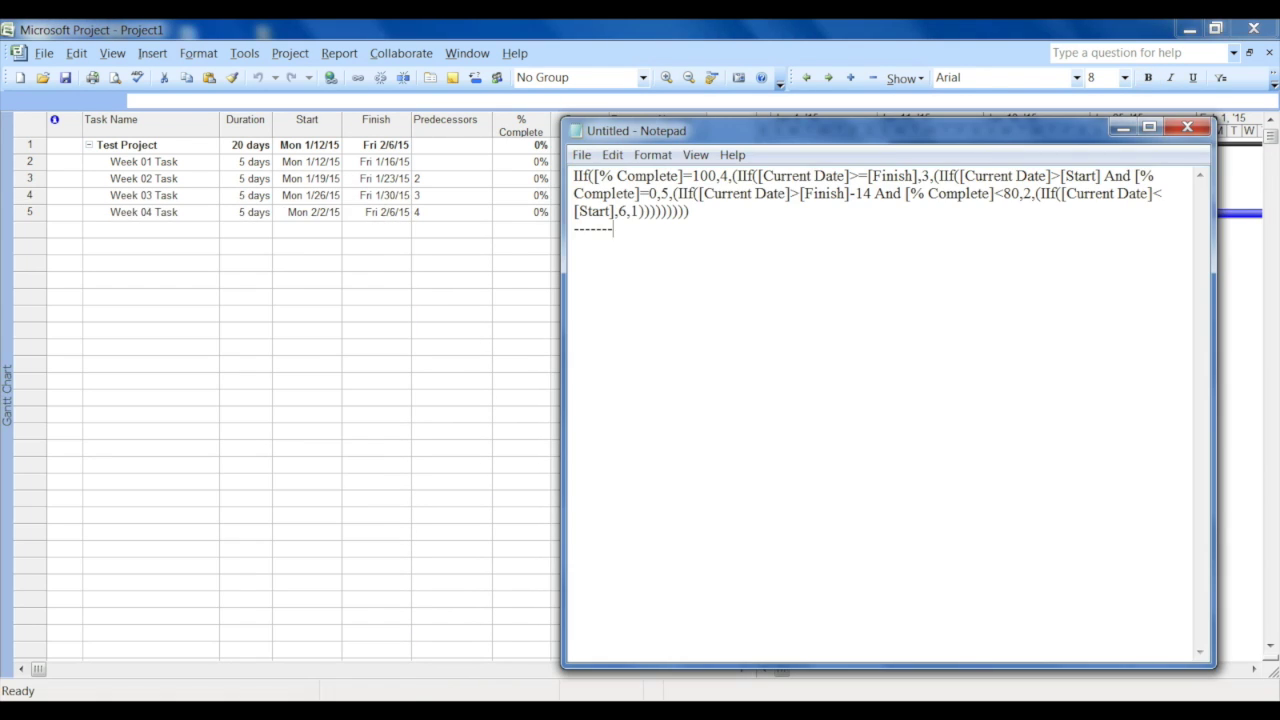
{"action": "type", "text": "-------------------------------------------------"}
{"action": "key", "text": "Return"}
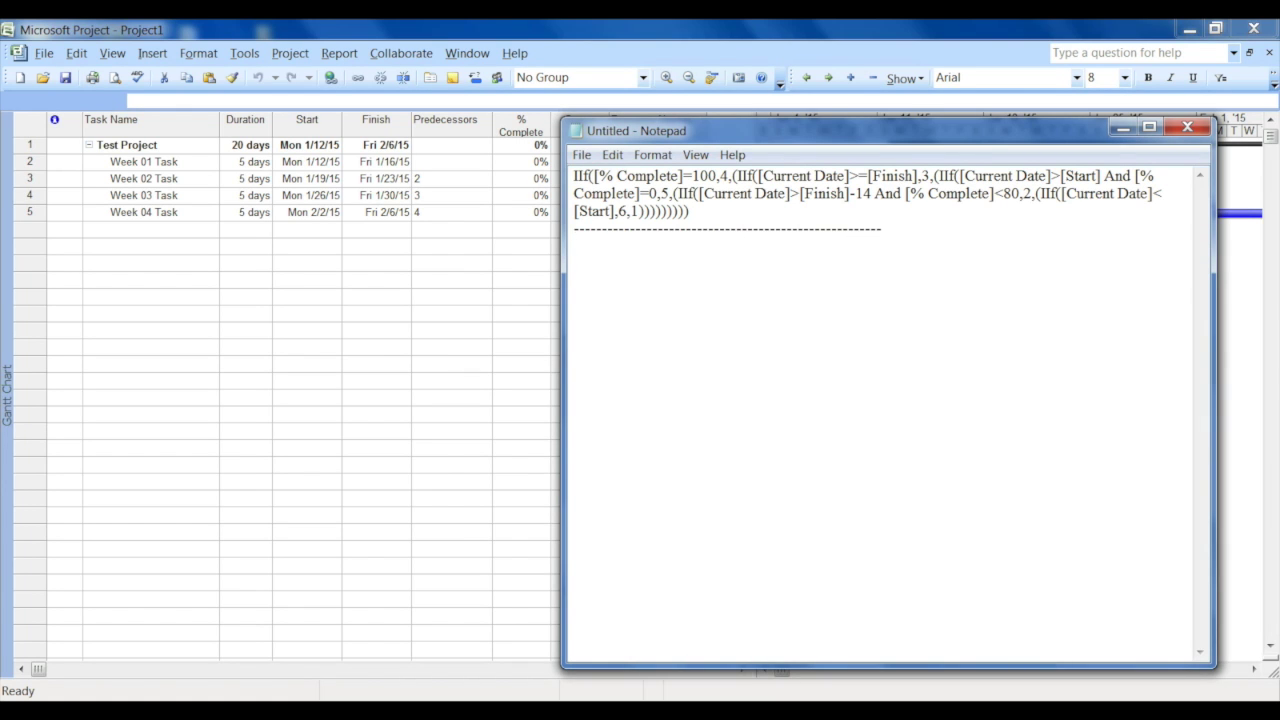
Write the syntax line IF(COND, TRUE, FALSE) below the separator and add a second dashed line beneath it
{"action": "type", "text": "IF"}
{"action": "key", "text": "BackSpace"}
{"action": "type", "text": "(COND, TRUE, FALSE"}
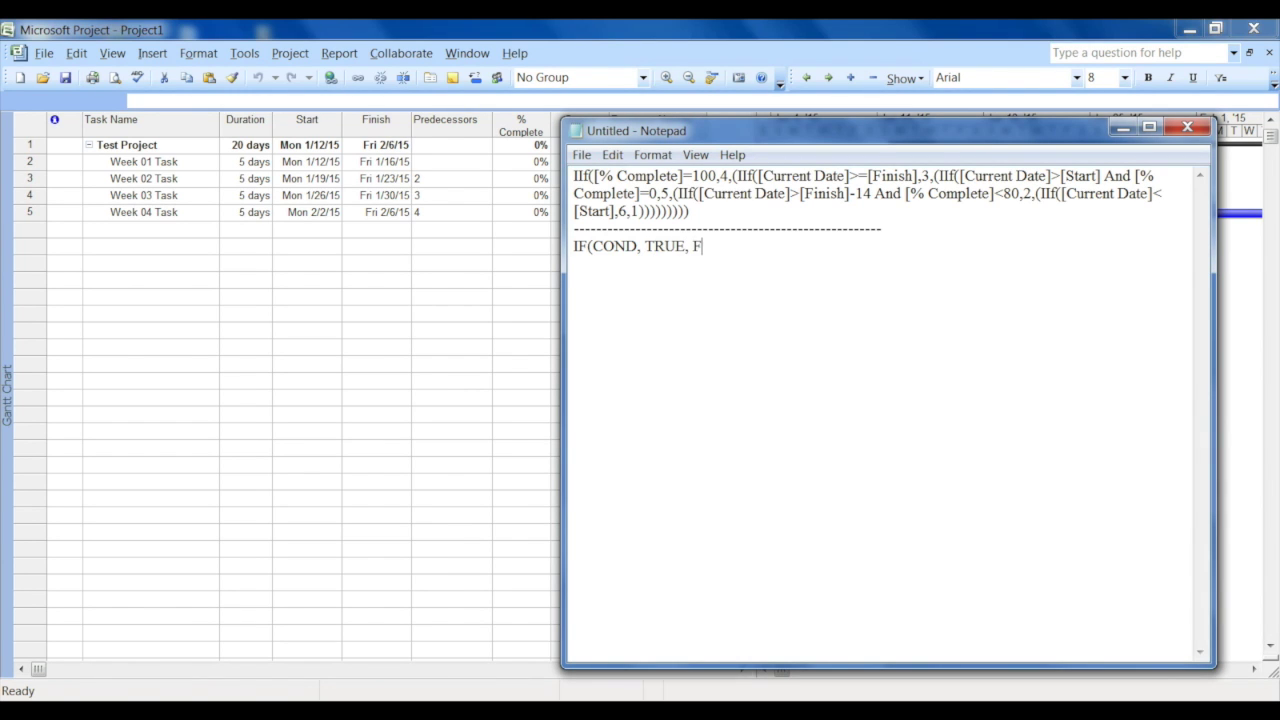
{"action": "type", "text": ")"}
{"action": "key", "text": "Return"}
{"action": "key", "text": "Return"}
{"action": "type", "text": "-------------------------------------------"}
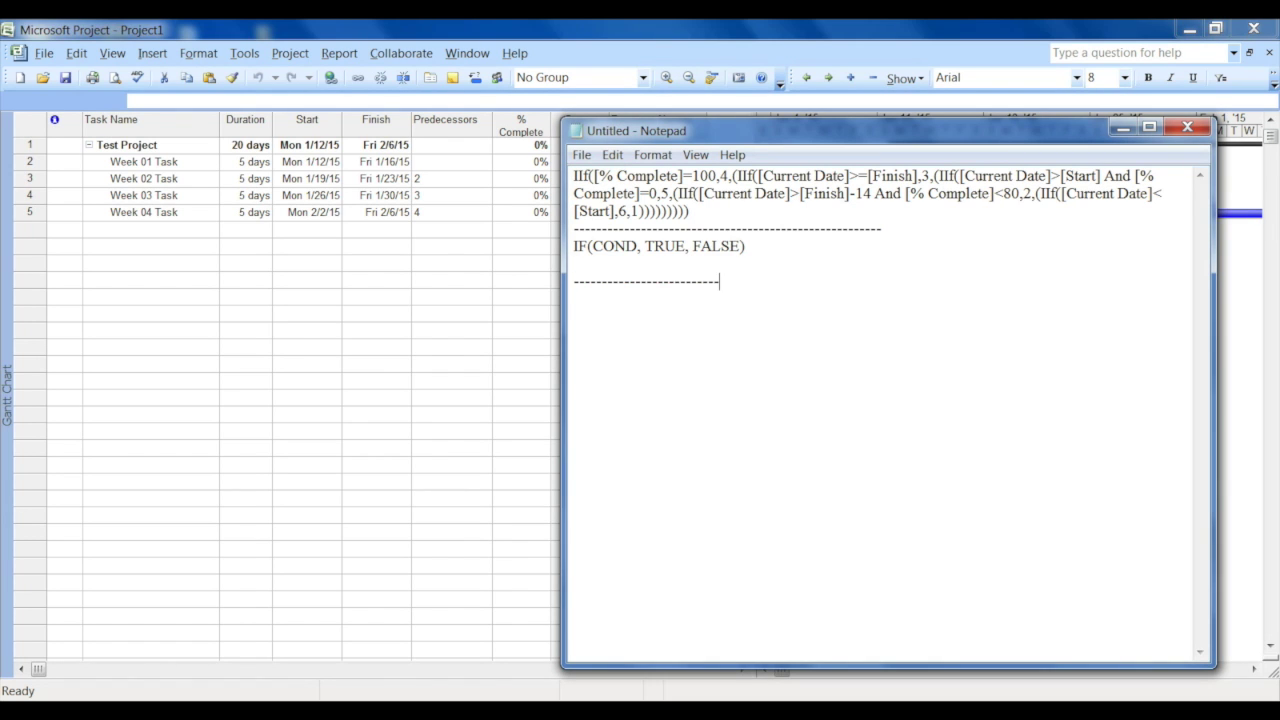
Paste another copy of the formula below the second dashed line, leaving a blank line between them
{"action": "key", "text": "Return"}
{"action": "key", "text": "Return"}
{"action": "key", "text": "ctrl+v"}
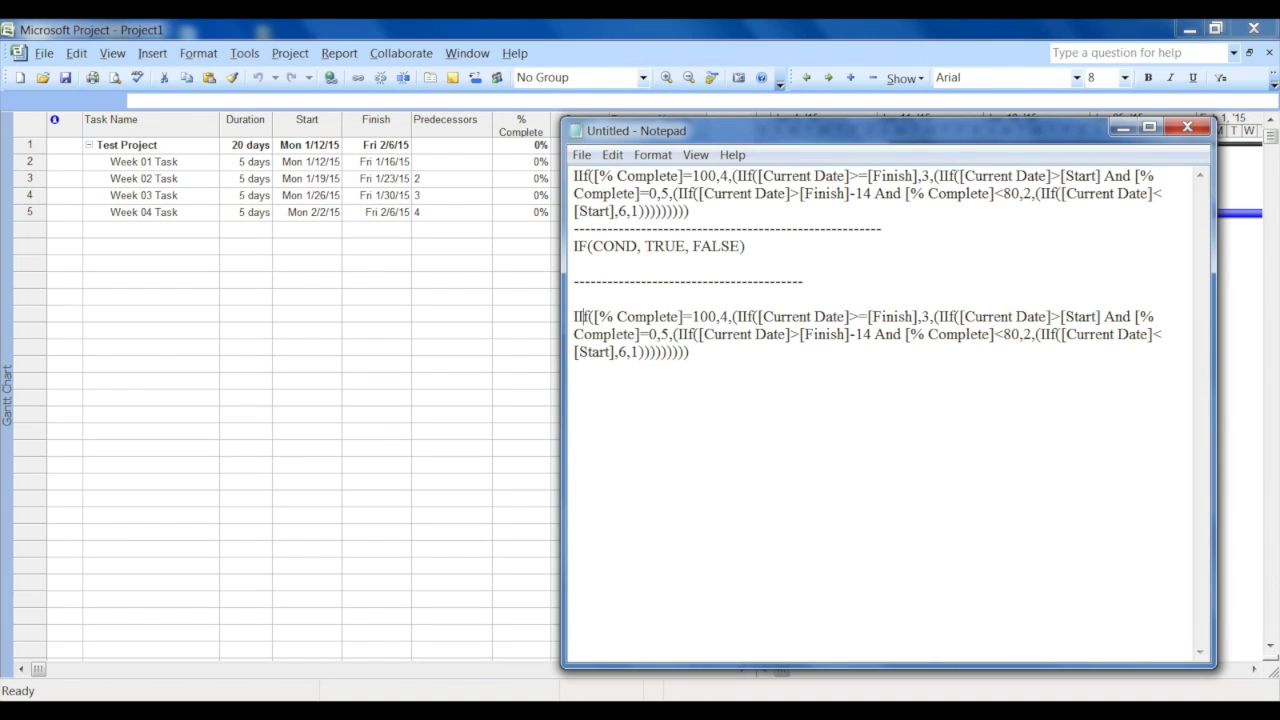
Split the second formula copy after "[% Complete]=100," and place the true value "4," indented on its own line
{"action": "left_click_drag", "start_coordinate": [598, 316], "coordinate": [729, 317]}
{"action": "left_click", "coordinate": [705, 335]}
{"action": "left_click", "coordinate": [731, 316]}
{"action": "key", "text": "Return"}
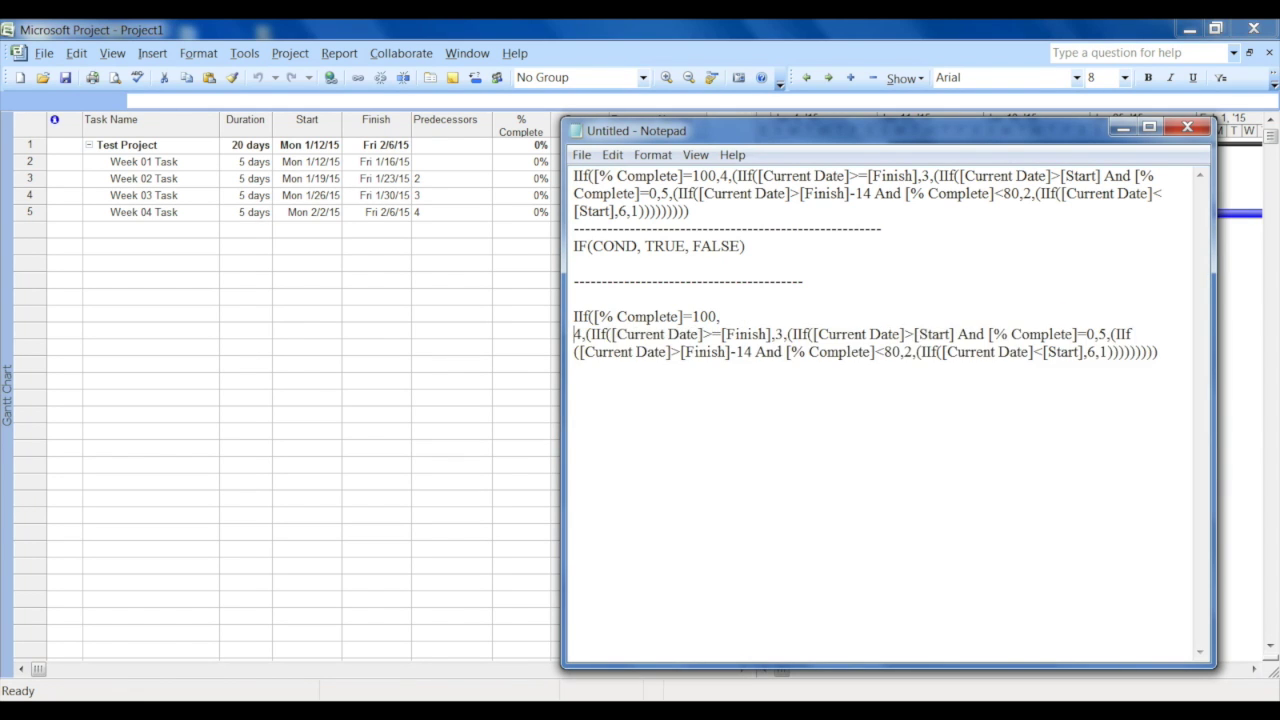
{"action": "key", "text": "Tab"}
{"action": "key", "text": "Return"}
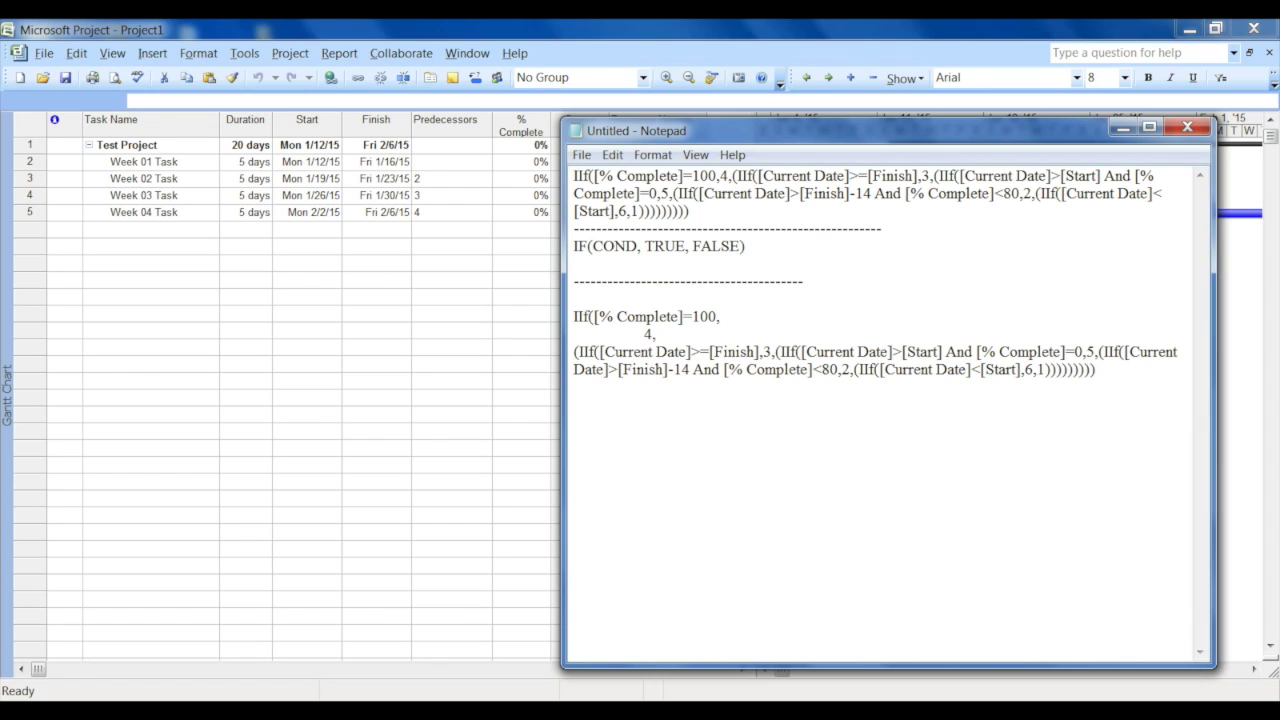
Insert a line reading Else before the remaining nested IIf expression in the second formula copy
{"action": "left_click_drag", "start_coordinate": [1096, 371], "coordinate": [573, 351]}
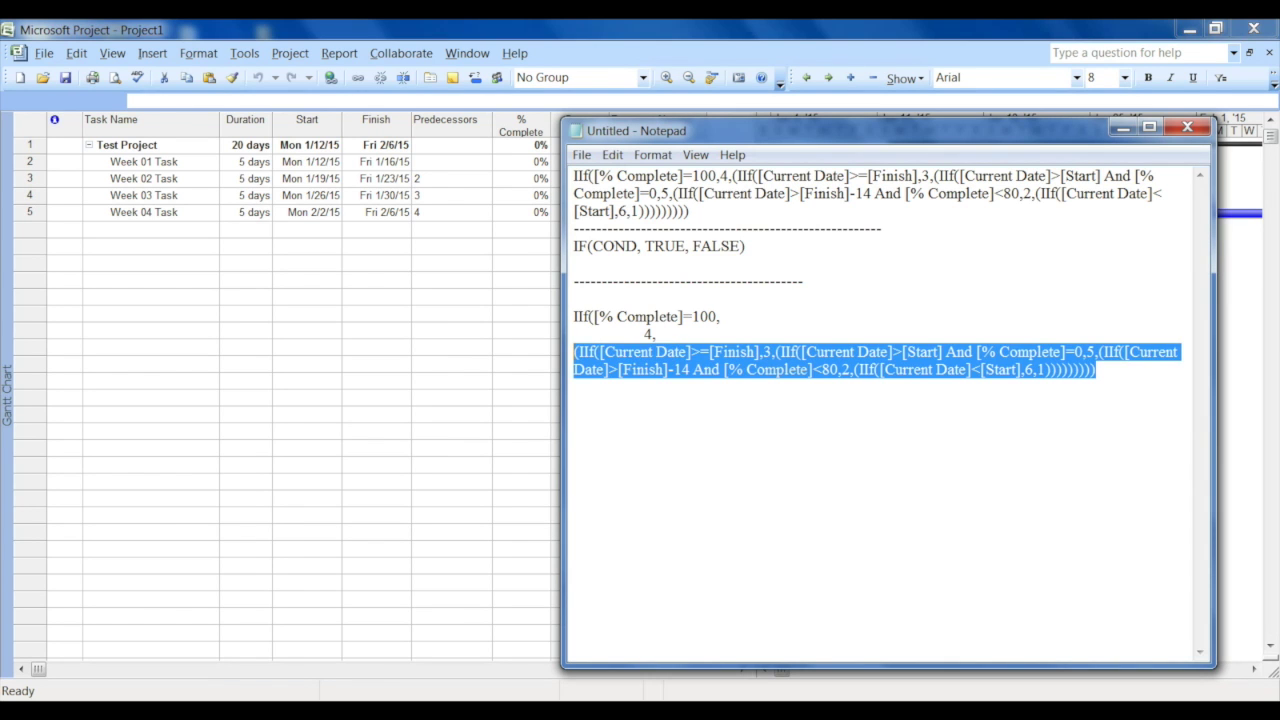
{"action": "left_click", "coordinate": [668, 369]}
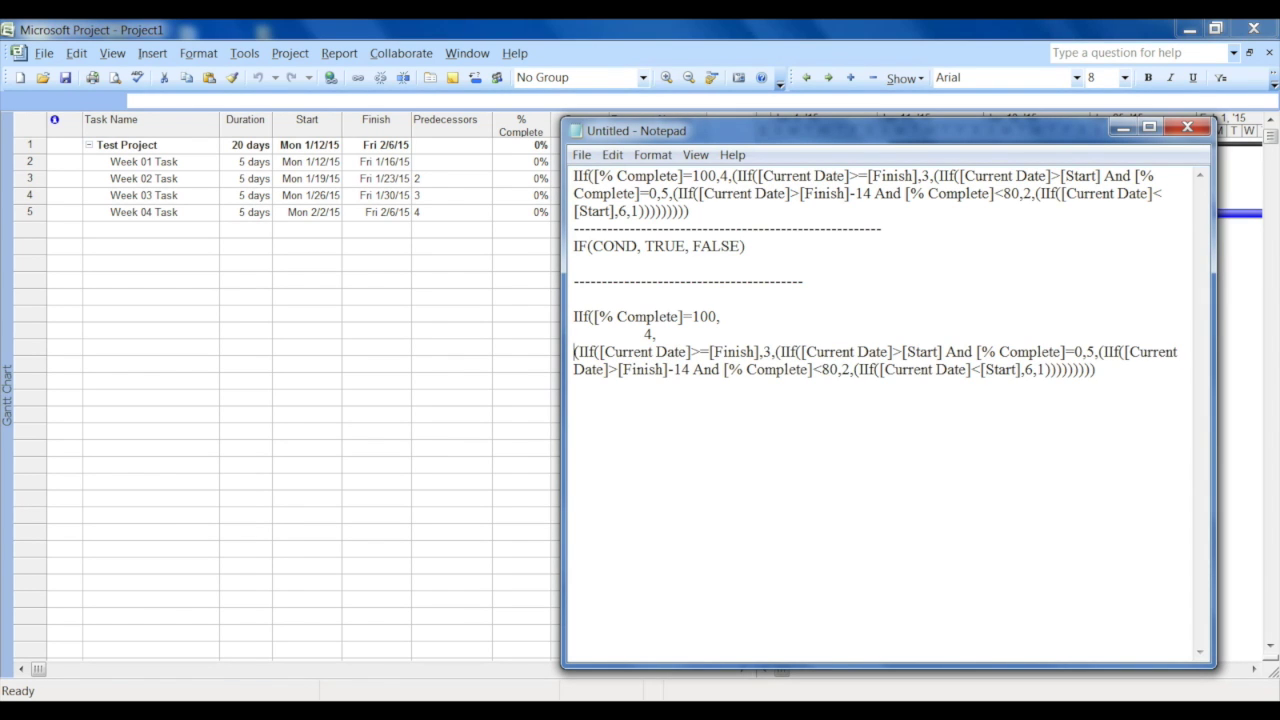
{"action": "type", "text": "Else"}
{"action": "key", "text": "Return"}
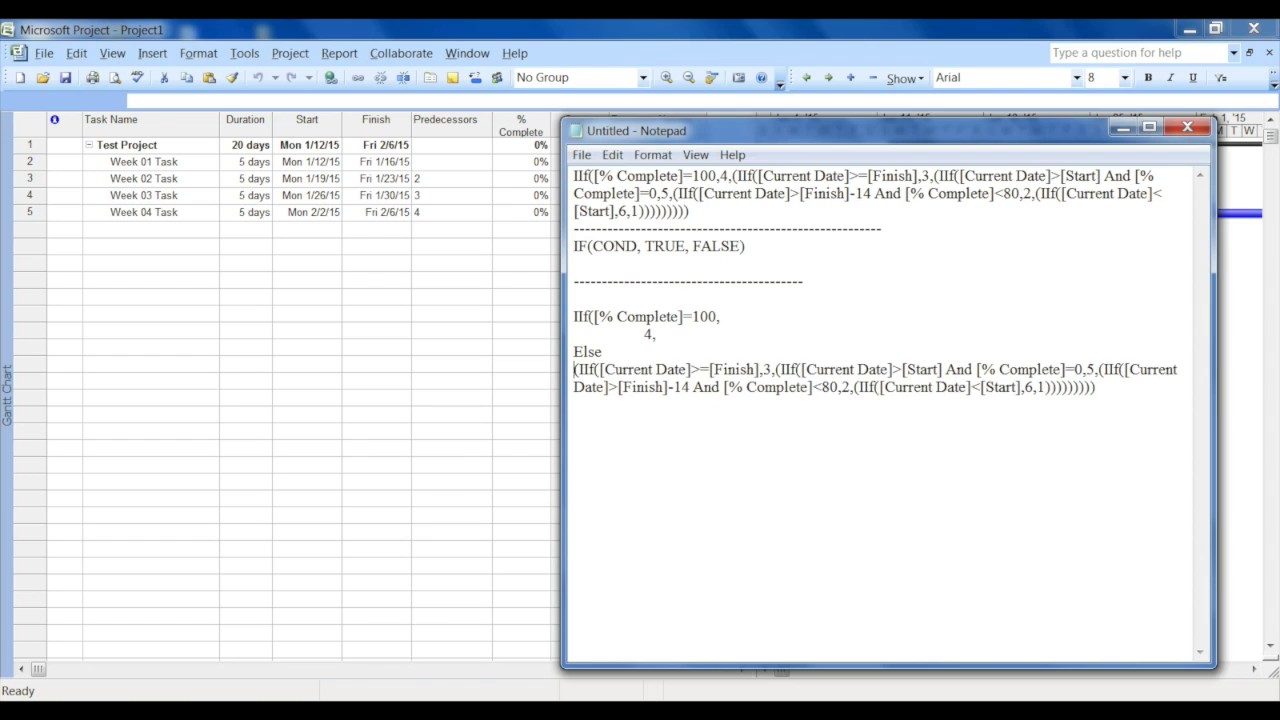
Indent the remaining nested IIf expression one level under the first Else and highlight its [Current Date]>=[Finish] condition
{"action": "key", "text": "Tab"}
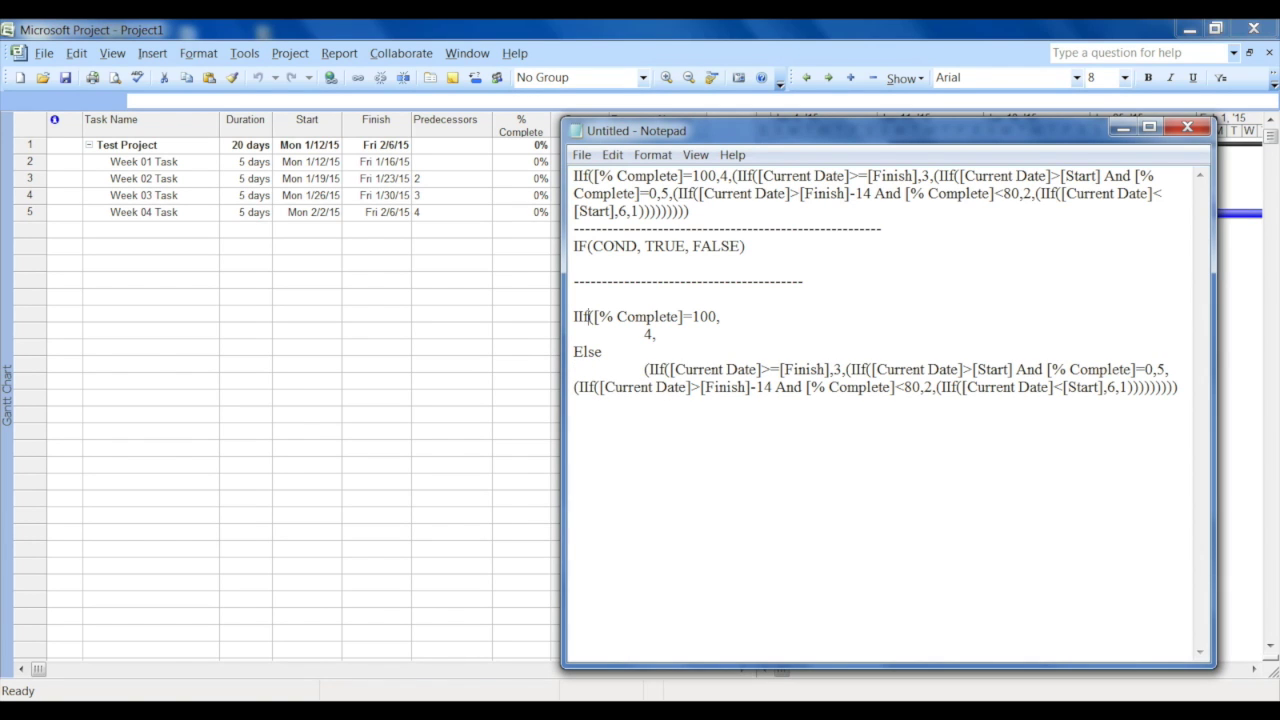
{"action": "left_click_drag", "start_coordinate": [589, 316], "coordinate": [903, 387]}
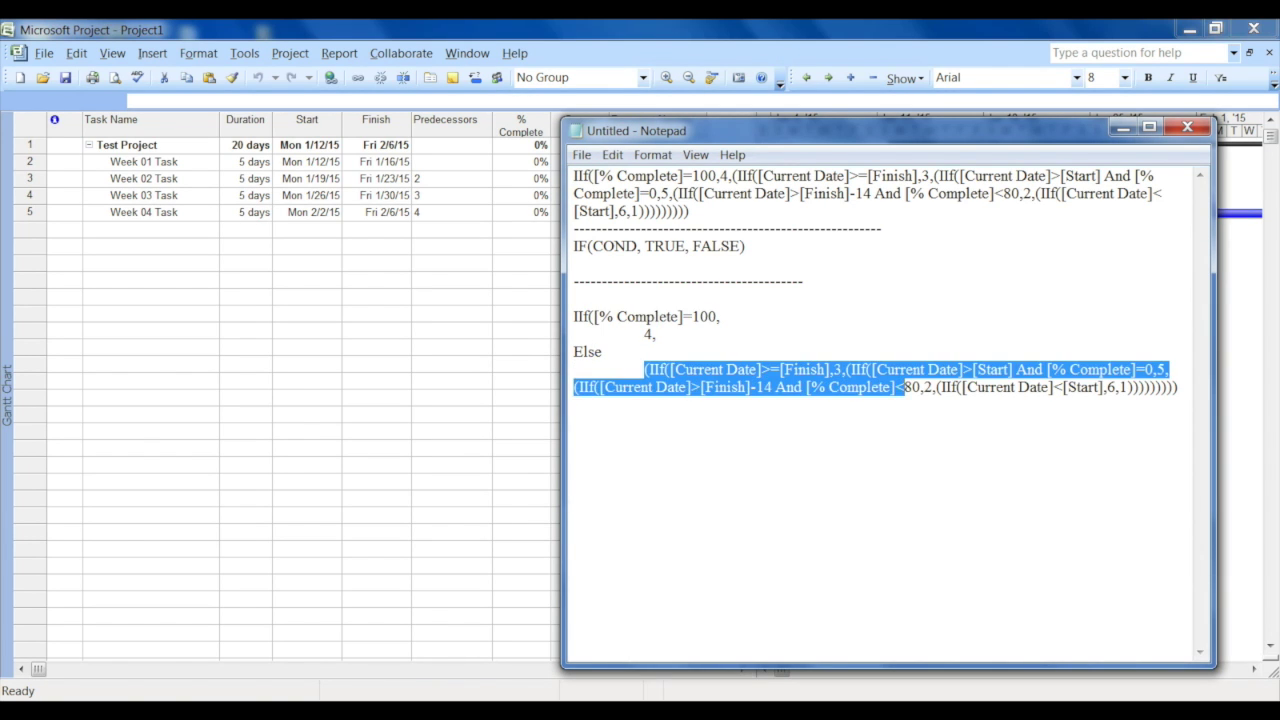
{"action": "left_click", "coordinate": [882, 387]}
{"action": "left_click_drag", "start_coordinate": [676, 369], "coordinate": [689, 387]}
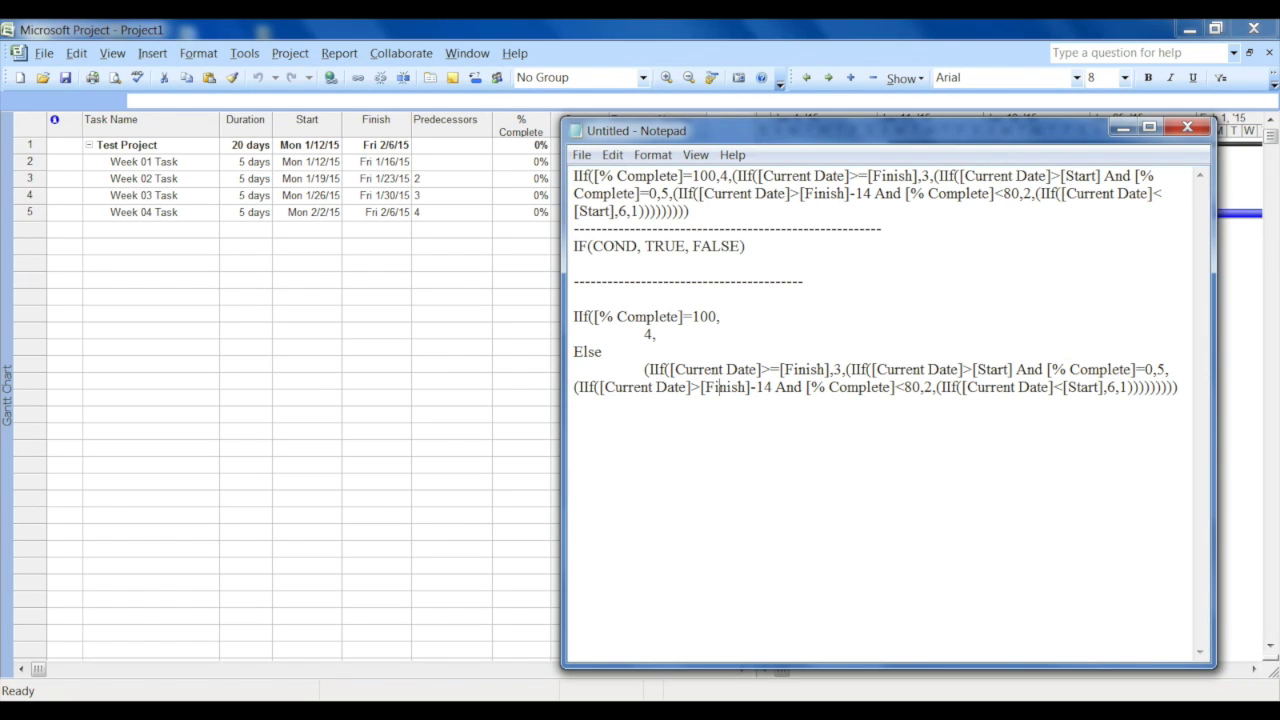
{"action": "left_click_drag", "start_coordinate": [648, 369], "coordinate": [771, 369]}
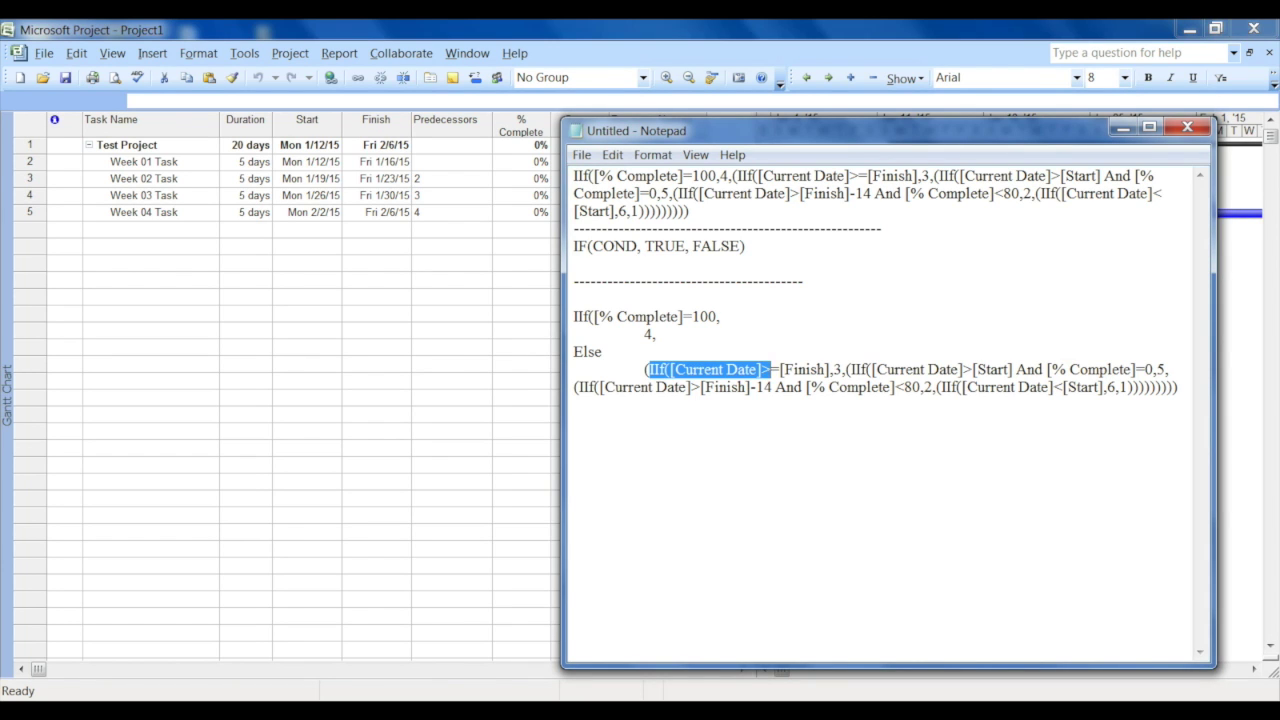
{"action": "left_click", "coordinate": [780, 369]}
{"action": "left_click_drag", "start_coordinate": [826, 369], "coordinate": [664, 369]}
Split the second IIf after "[Finish]," and place its true value "3," on a new line indented two levels
{"action": "left_click", "coordinate": [826, 387]}
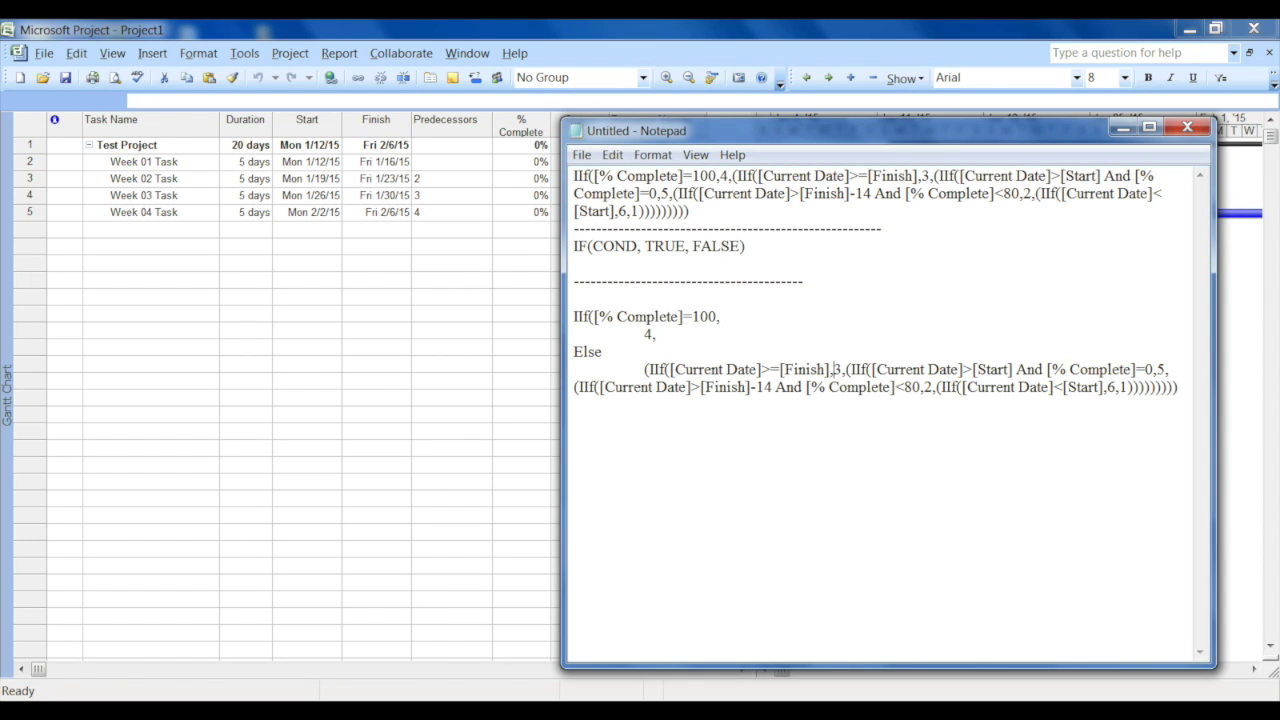
{"action": "key", "text": "Return"}
{"action": "key", "text": "Tab"}
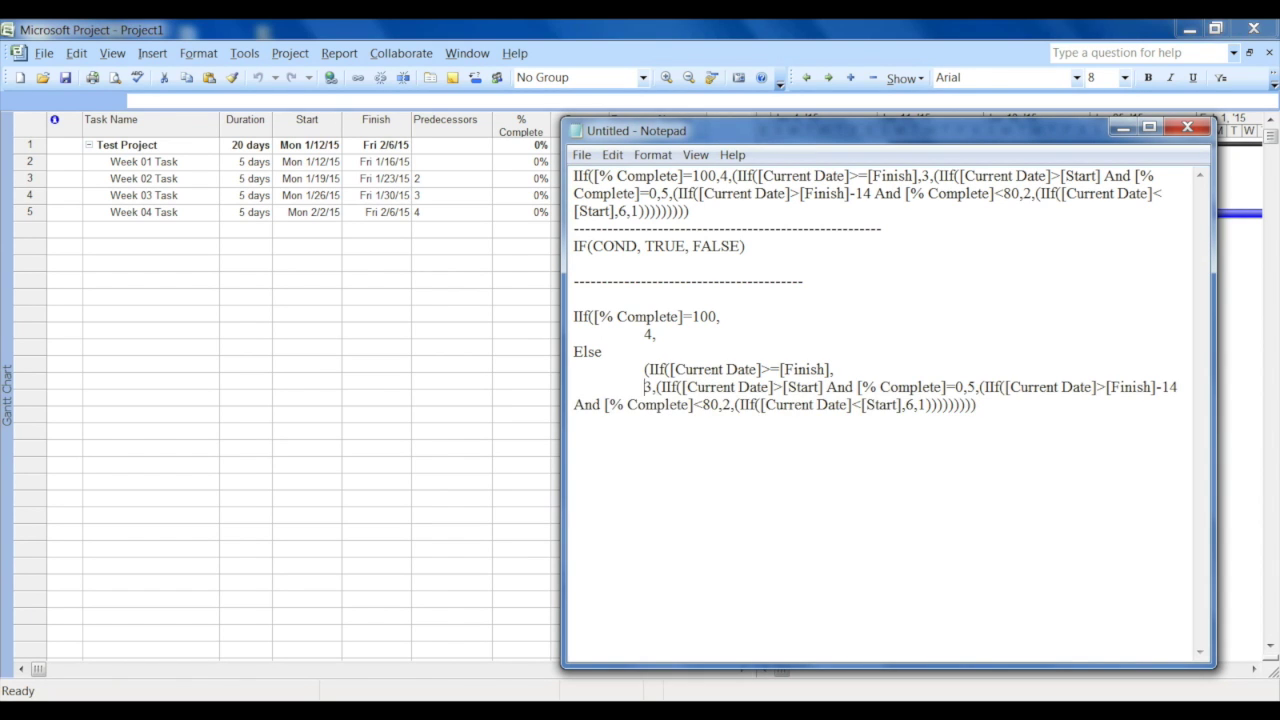
{"action": "key", "text": "Tab"}
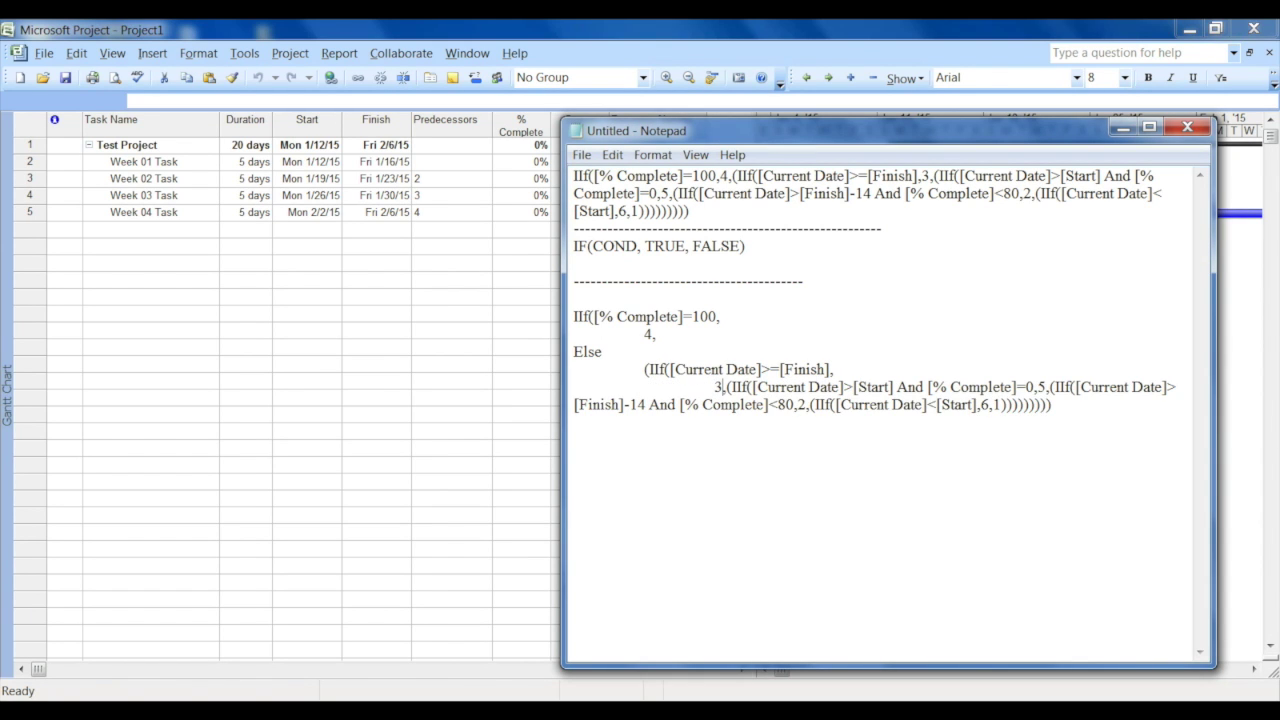
Insert an Else line indented one level below "3," and indent the remaining expression two levels beneath it
{"action": "key", "text": "Return"}
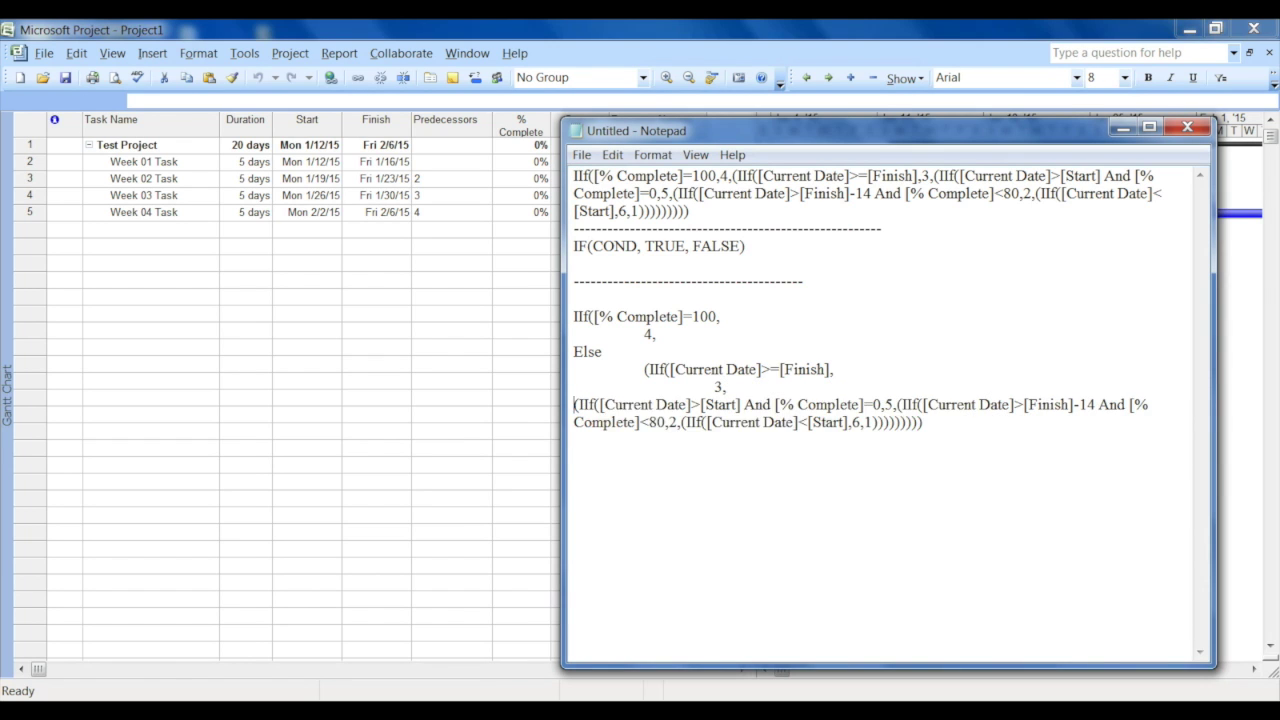
{"action": "key", "text": "Tab"}
{"action": "type", "text": "Else"}
{"action": "key", "text": "Return"}
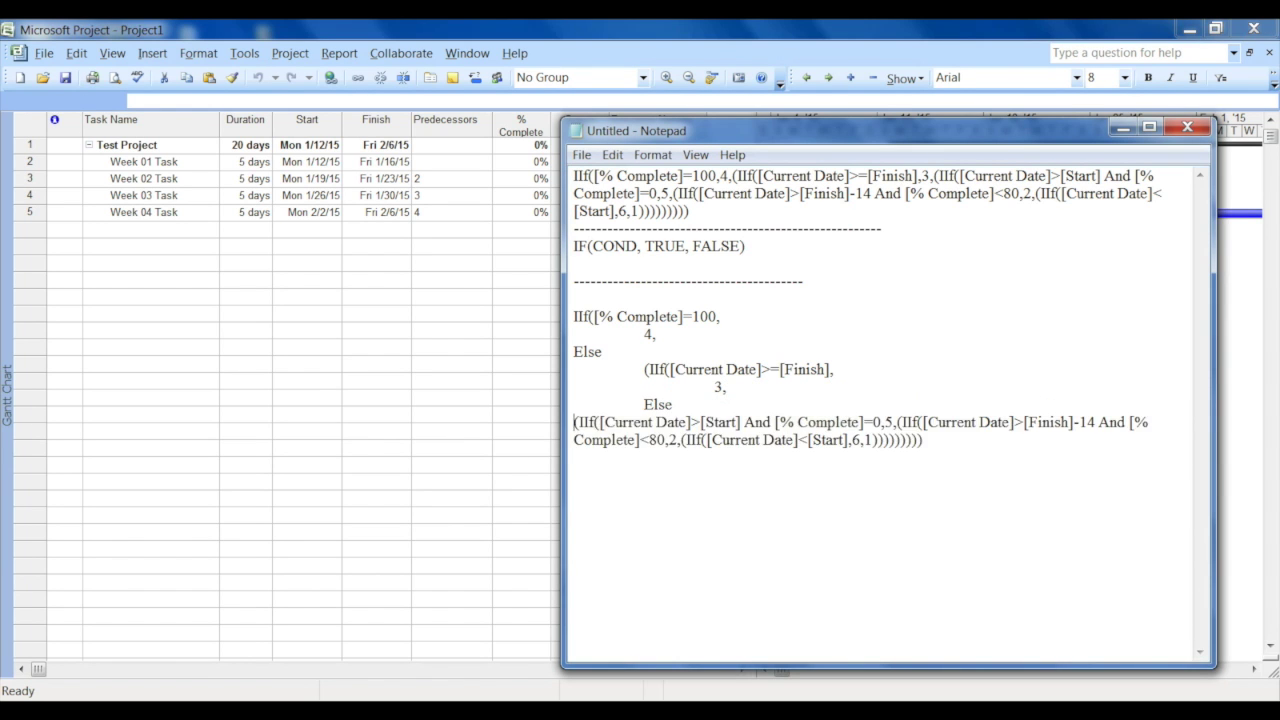
{"action": "key", "text": "Tab"}
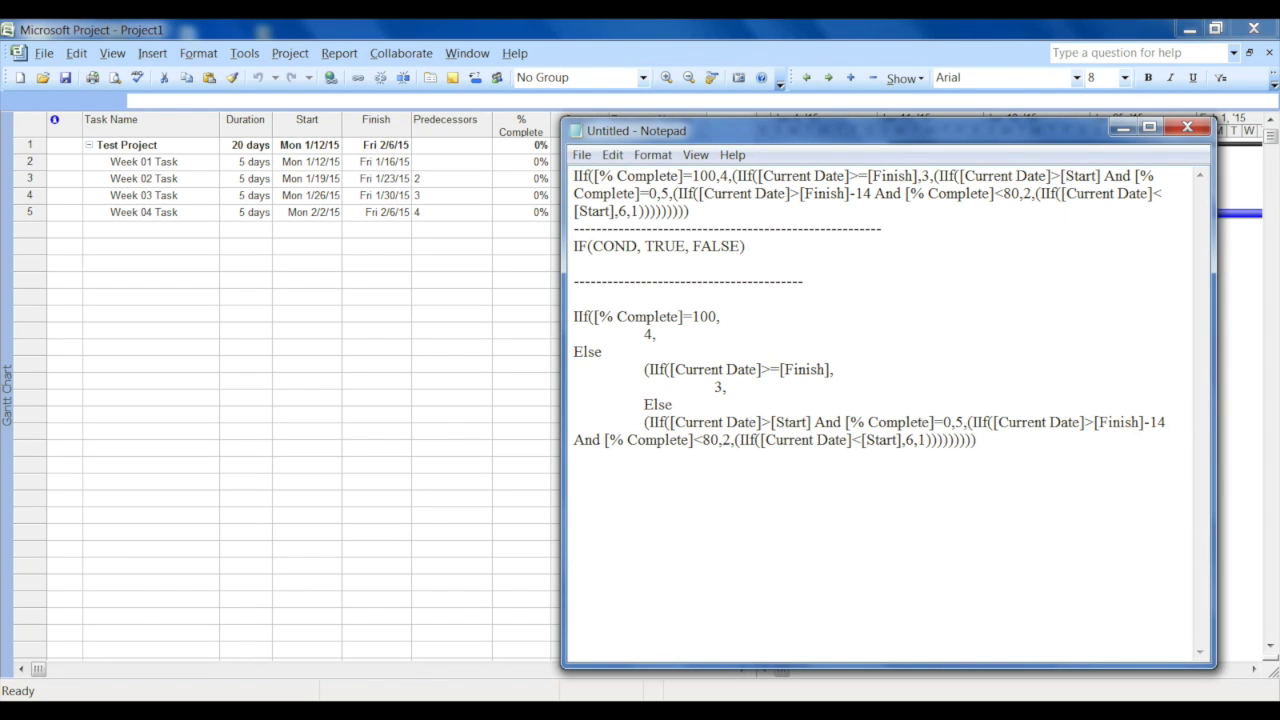
{"action": "left_click_drag", "start_coordinate": [644, 422], "coordinate": [978, 440]}
{"action": "left_click", "coordinate": [978, 440]}
{"action": "key", "text": "Tab"}
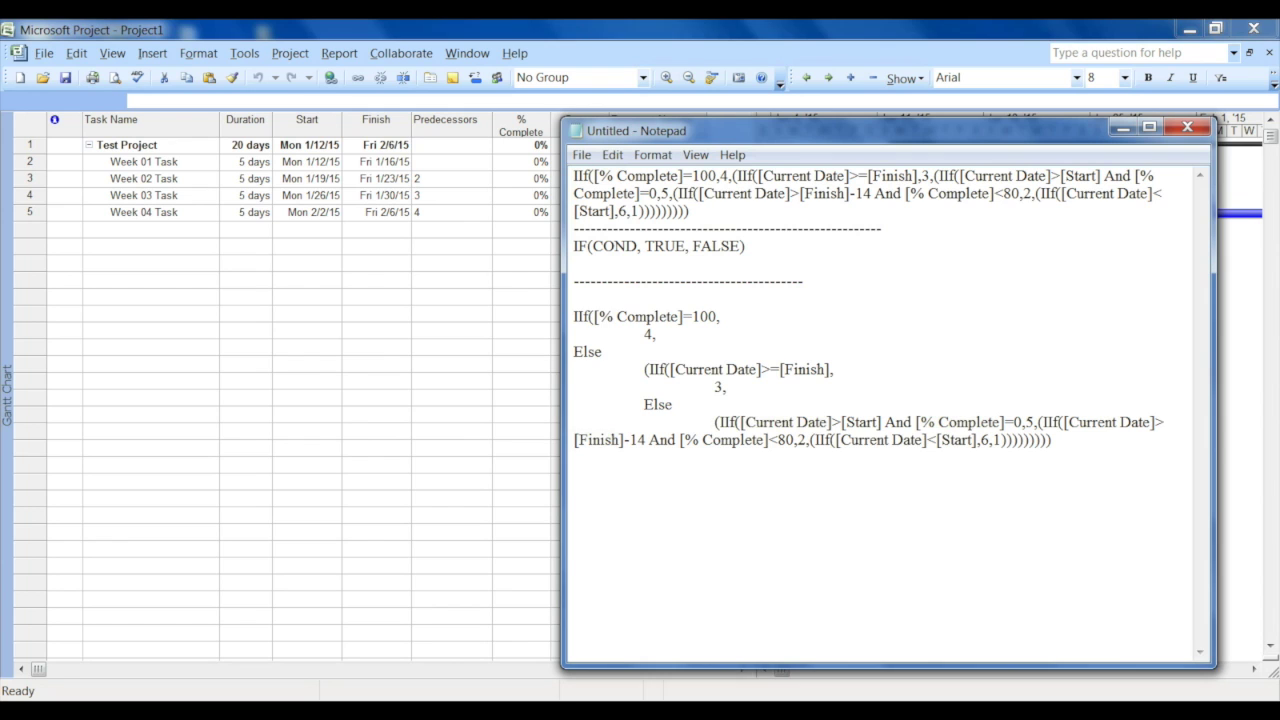
Examine the third IIf condition by highlighting it from [Current Date]>[Start] through [% Complete]=0
{"action": "key", "text": "shift+Right"}
{"action": "key", "text": "shift+Right"}
{"action": "key", "text": "shift+Right"}
{"action": "key", "text": "shift+Right"}
{"action": "key", "text": "shift+Right"}
{"action": "key", "text": "shift+Right"}
{"action": "key", "text": "shift+Right"}
{"action": "key", "text": "shift+Right"}
{"action": "key", "text": "shift+Right"}
{"action": "key", "text": "shift+Right"}
{"action": "key", "text": "shift+Right"}
{"action": "key", "text": "shift+Right"}
{"action": "key", "text": "shift+Right"}
{"action": "key", "text": "shift+Right"}
{"action": "key", "text": "shift+Right"}
{"action": "key", "text": "shift+Right"}
{"action": "key", "text": "shift+Right"}
{"action": "key", "text": "shift+Right"}
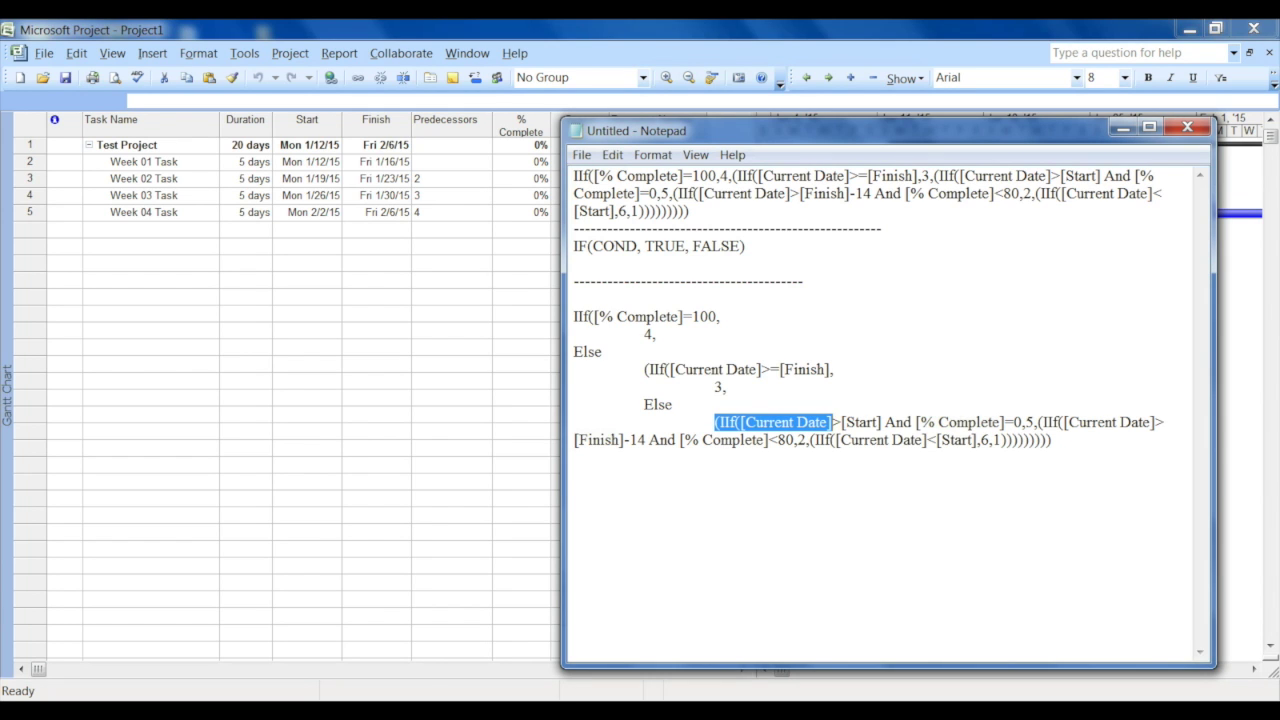
{"action": "key", "text": "shift+Right"}
{"action": "key", "text": "shift+Right"}
{"action": "key", "text": "shift+Right"}
{"action": "key", "text": "shift+Right"}
{"action": "key", "text": "shift+Right"}
{"action": "key", "text": "shift+Right"}
{"action": "key", "text": "shift+Right"}
{"action": "key", "text": "shift+Right"}
{"action": "key", "text": "shift+Right"}
{"action": "key", "text": "shift+Right"}
{"action": "key", "text": "shift+Right"}
{"action": "key", "text": "shift+Right"}
{"action": "key", "text": "shift+Right"}
{"action": "key", "text": "shift+Right"}
{"action": "key", "text": "shift+Right"}
{"action": "key", "text": "shift+Right"}
{"action": "key", "text": "shift+Right"}
{"action": "key", "text": "shift+Right"}
{"action": "key", "text": "shift+Right"}
{"action": "key", "text": "shift+Right"}
{"action": "key", "text": "shift+Right"}
{"action": "key", "text": "shift+Right"}
{"action": "key", "text": "shift+Right"}
{"action": "key", "text": "shift+Right"}
{"action": "key", "text": "shift+Right"}
{"action": "key", "text": "shift+Right"}
{"action": "key", "text": "shift+Right"}
{"action": "key", "text": "shift+Right"}
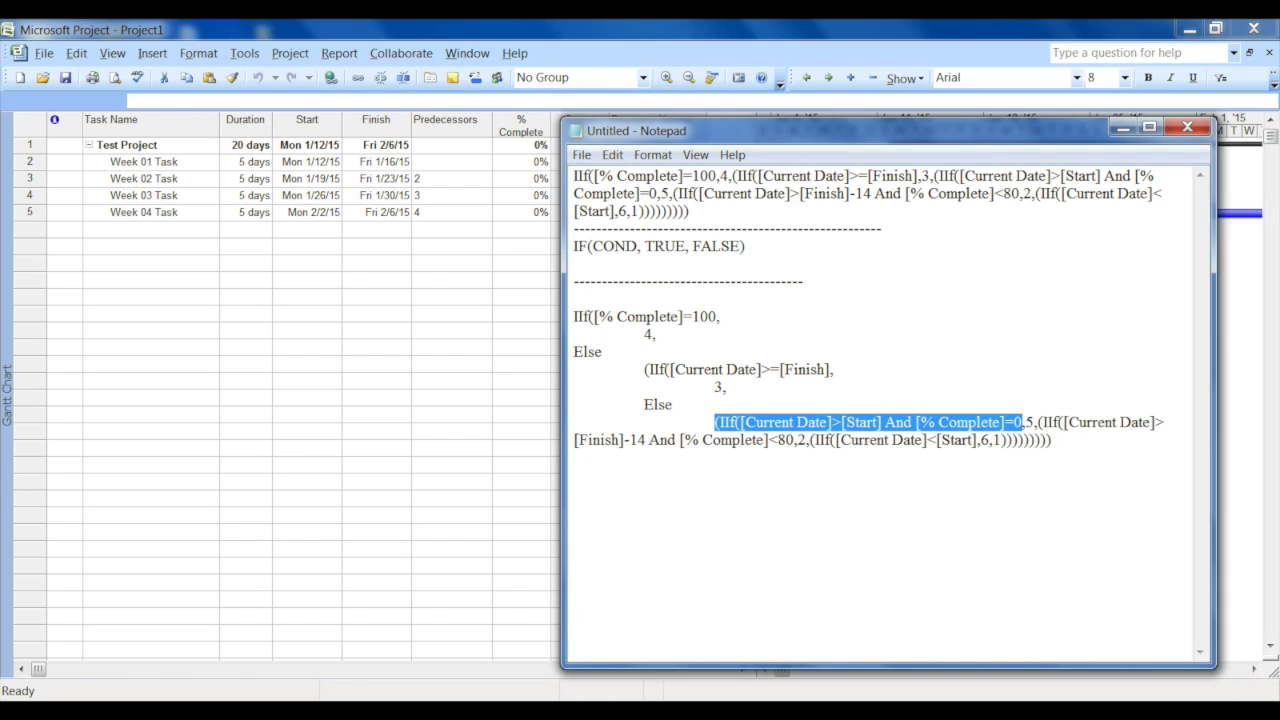
Split the third IIf after "[% Complete]=0," and place its true value "5," on a new line indented three levels
{"action": "key", "text": "Right"}
{"action": "key", "text": "Right"}
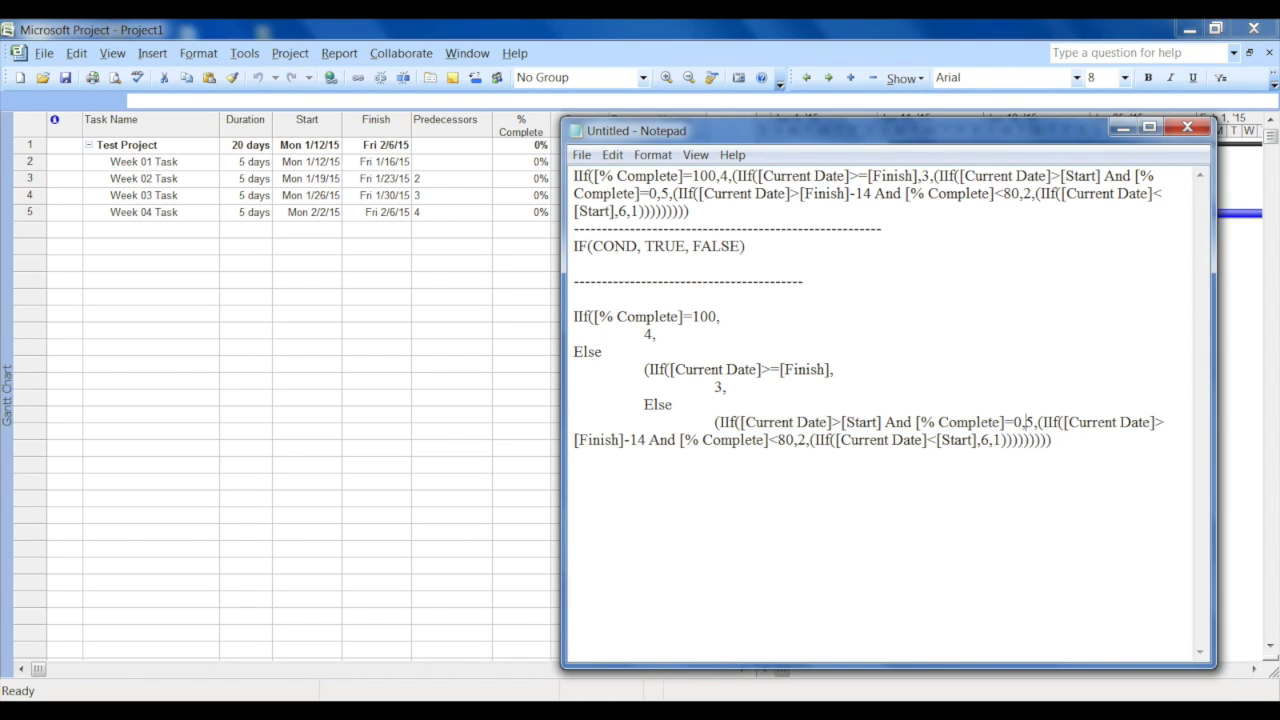
{"action": "key", "text": "Return"}
{"action": "key", "text": "Tab"}
{"action": "key", "text": "Tab"}
{"action": "key", "text": "Tab"}
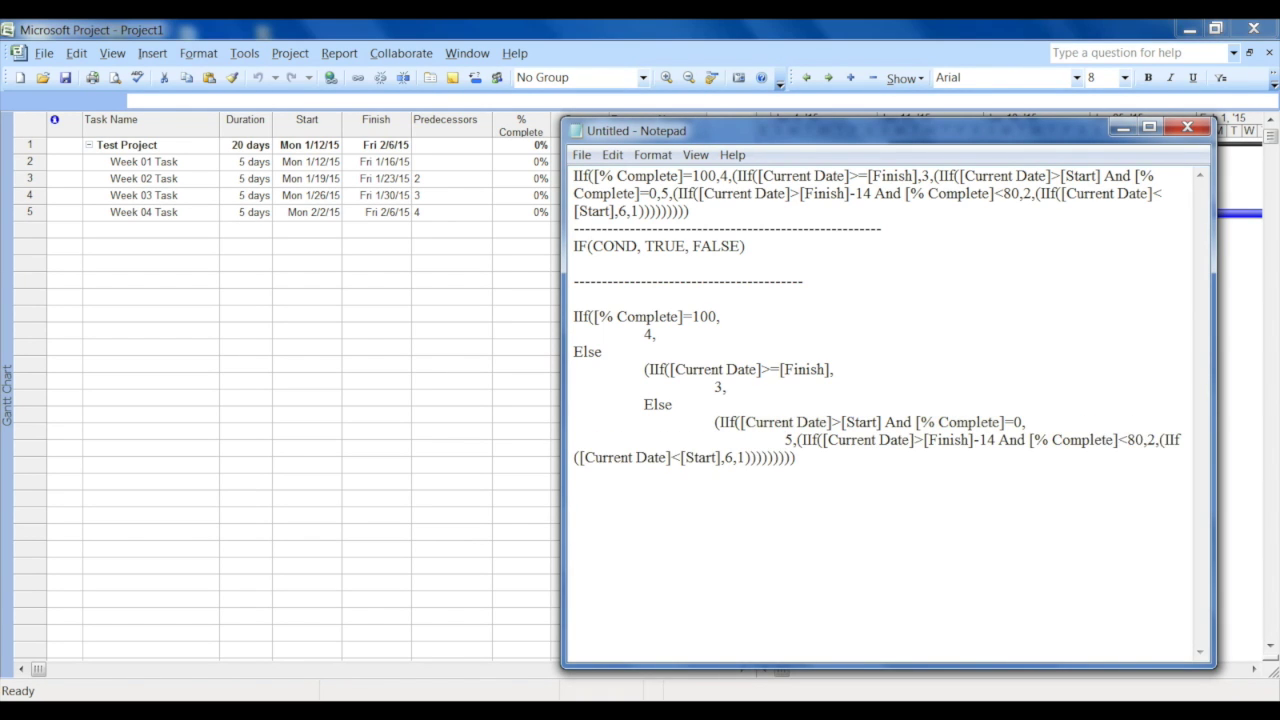
Insert an Else line indented two levels below "5," and indent the remaining expression three levels beneath it
{"action": "key", "text": "Right"}
{"action": "key", "text": "Right"}
{"action": "key", "text": "Return"}
{"action": "key", "text": "Tab"}
{"action": "key", "text": "Tab"}
{"action": "type", "text": "Else"}
{"action": "key", "text": "Return"}
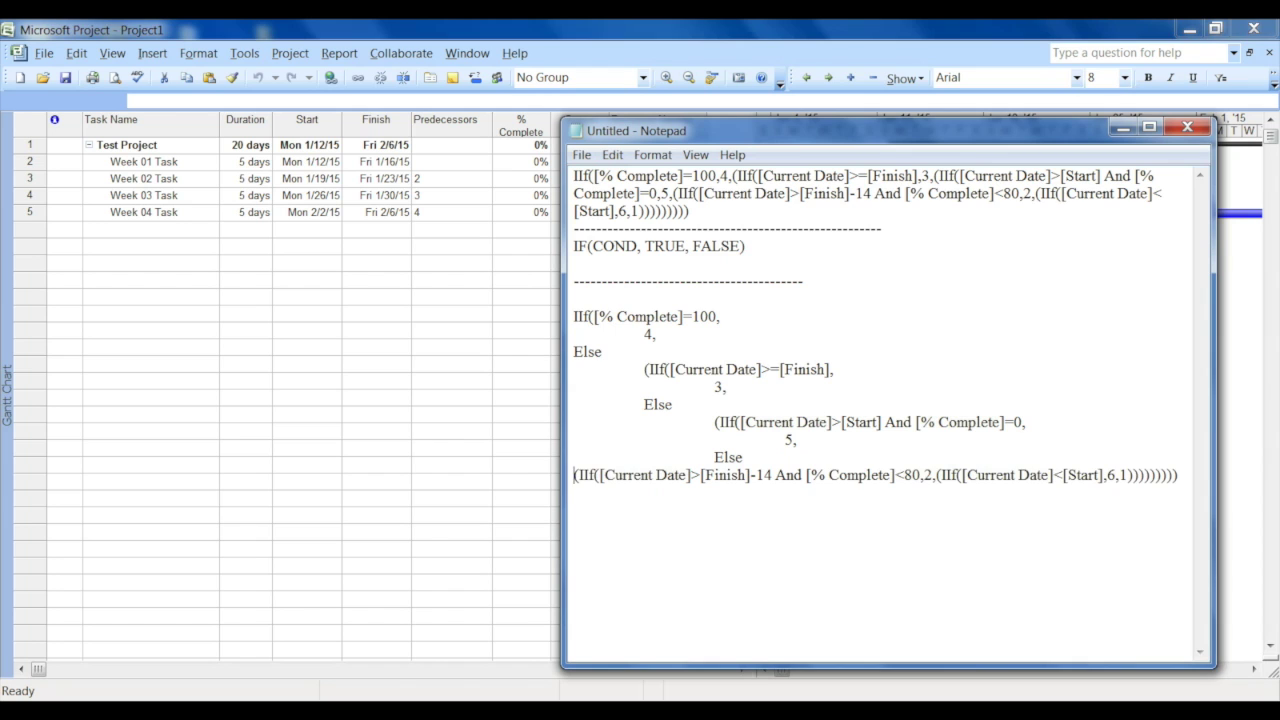
{"action": "key", "text": "Tab"}
{"action": "key", "text": "Tab"}
{"action": "key", "text": "Tab"}
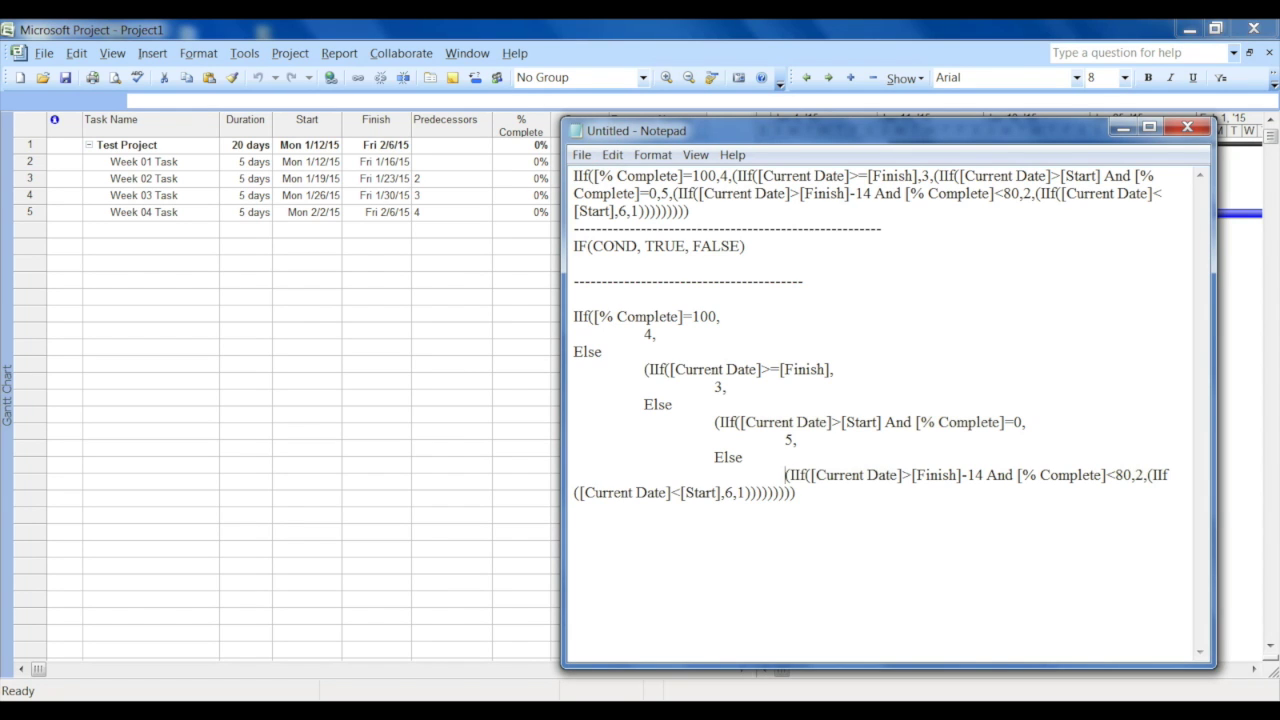
Examine the fourth IIf condition by highlighting [Current Date]>[Finish]-14 and its [% Complete] part
{"action": "left_click_drag", "start_coordinate": [795, 476], "coordinate": [927, 476]}
{"action": "left_click", "coordinate": [797, 494]}
{"action": "left_click_drag", "start_coordinate": [790, 476], "coordinate": [927, 476]}
{"action": "key", "text": "shift+Right"}
{"action": "key", "text": "shift+Right"}
{"action": "key", "text": "shift+Right"}
{"action": "key", "text": "shift+Right"}
{"action": "key", "text": "shift+Right"}
{"action": "key", "text": "shift+Right"}
{"action": "key", "text": "shift+Right"}
{"action": "key", "text": "shift+Right"}
{"action": "key", "text": "shift+Right"}
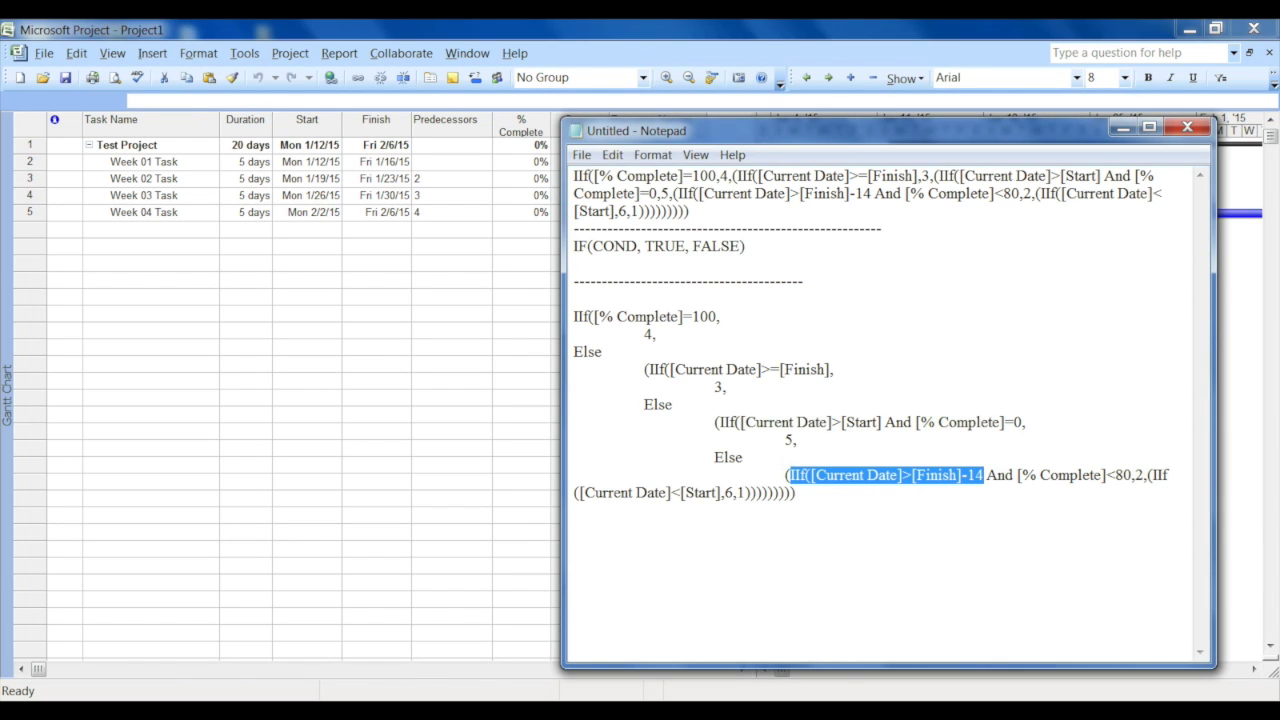
{"action": "left_click", "coordinate": [796, 493]}
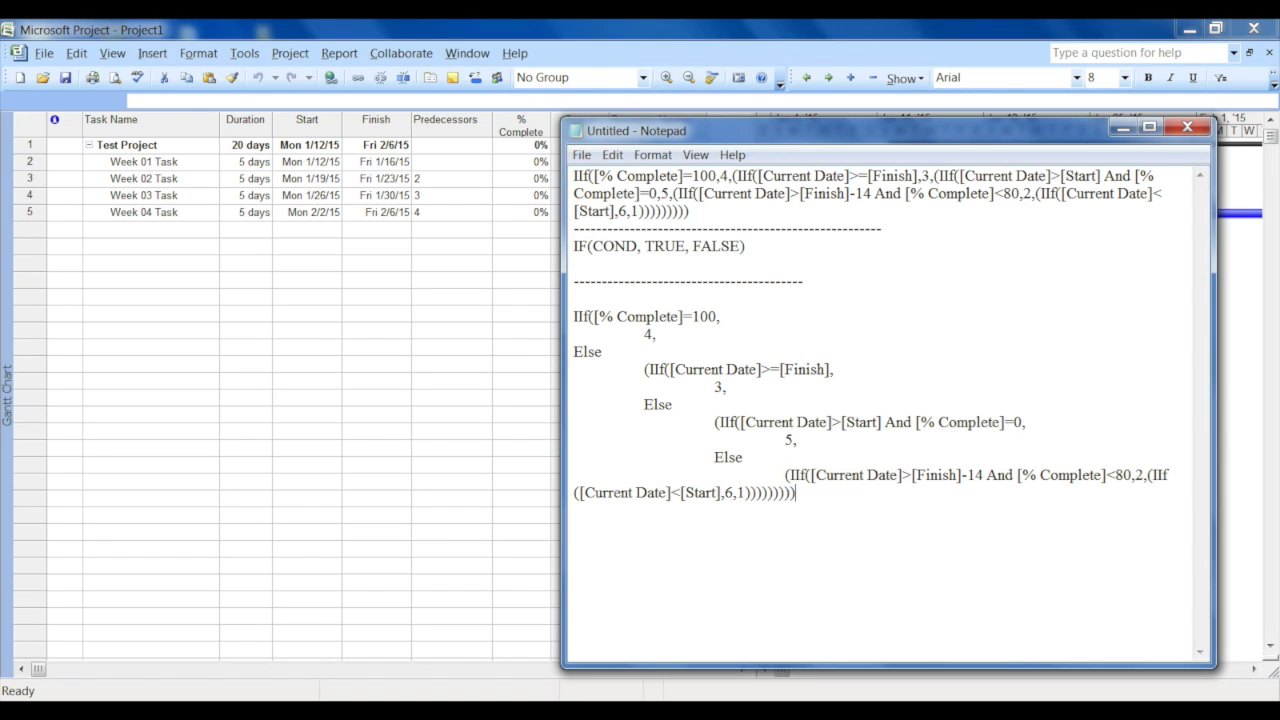
{"action": "left_click_drag", "start_coordinate": [1018, 475], "coordinate": [1082, 475]}
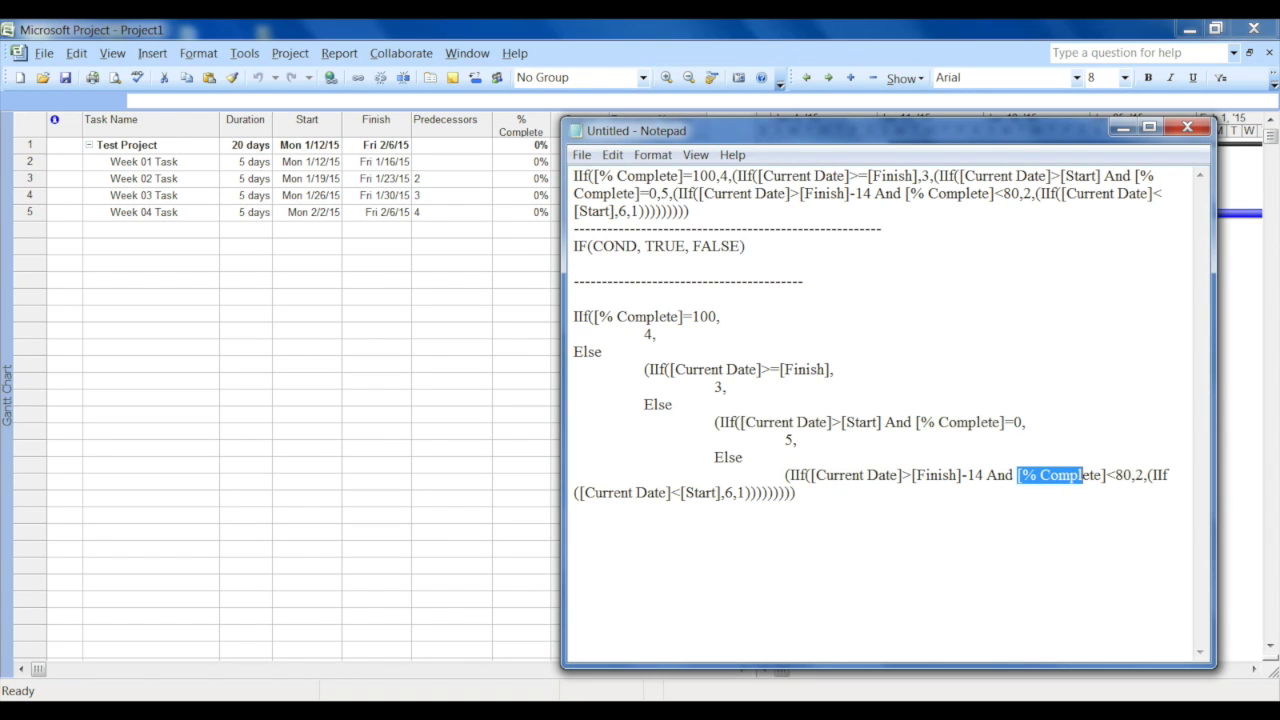
Split the fourth IIf after "[% Complete]<80," and place its true value "2," on a new line indented four levels
{"action": "left_click", "coordinate": [1131, 475]}
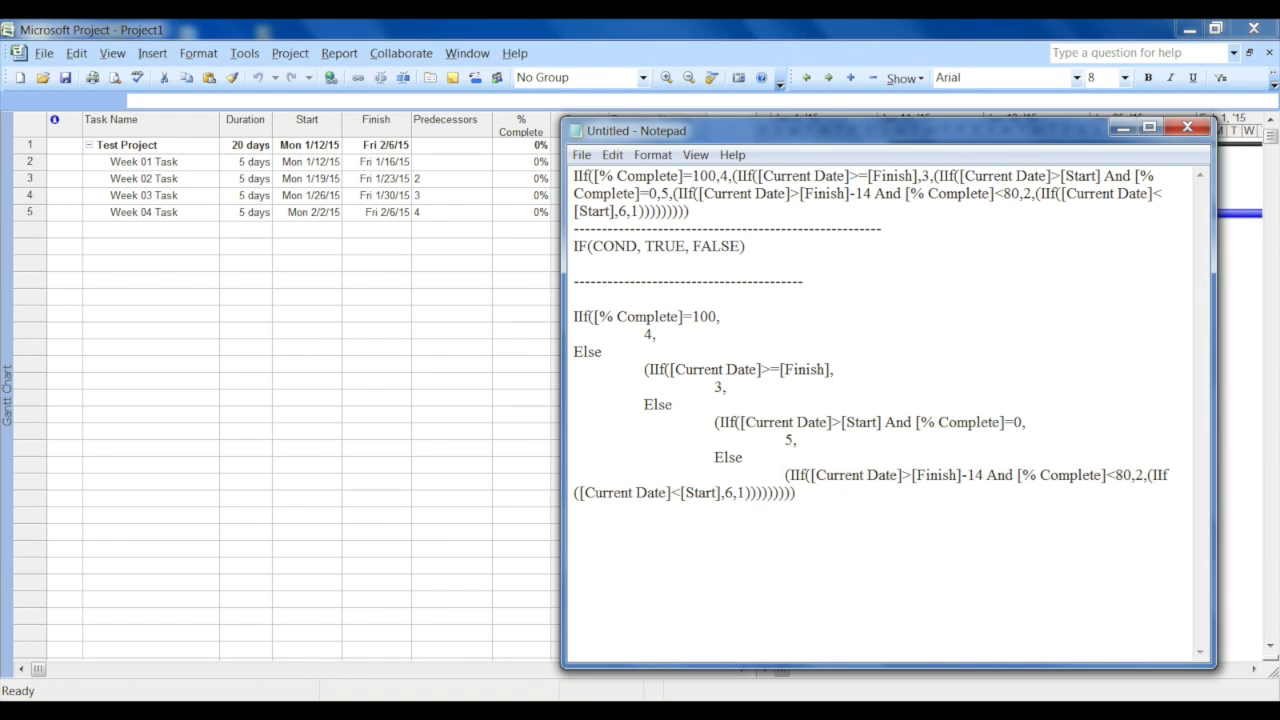
{"action": "key", "text": "Return"}
{"action": "key", "text": "Tab"}
{"action": "key", "text": "Tab"}
{"action": "key", "text": "Tab"}
{"action": "key", "text": "Tab"}
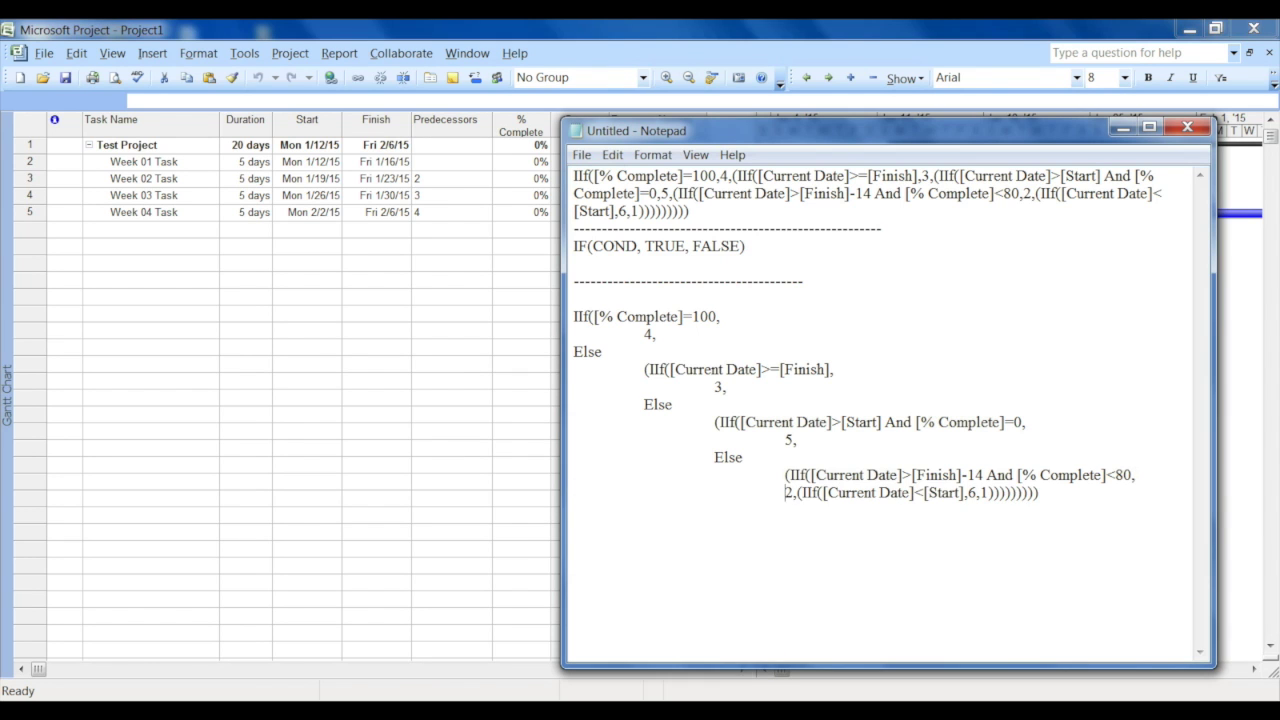
Insert an Else line indented three levels below "2," and indent the last IIf four levels beneath it
{"action": "key", "text": "Right"}
{"action": "key", "text": "Right"}
{"action": "key", "text": "Return"}
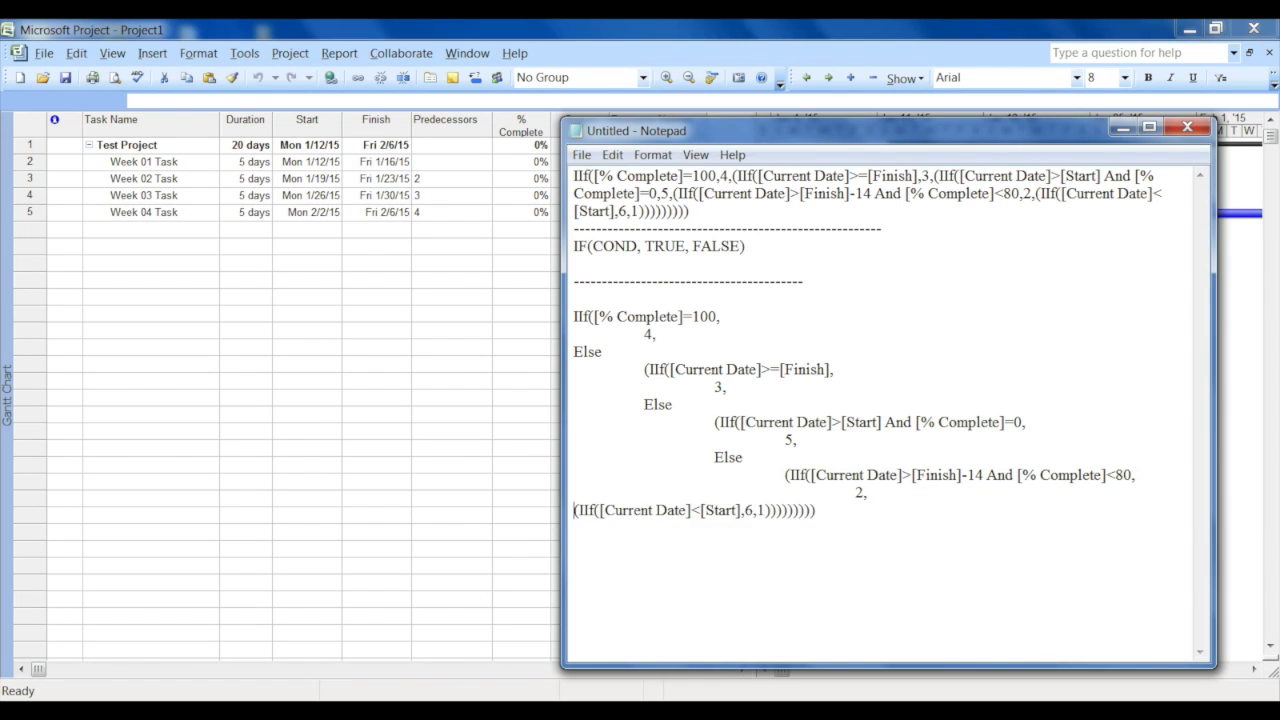
{"action": "key", "text": "Tab"}
{"action": "key", "text": "Tab"}
{"action": "key", "text": "Tab"}
{"action": "type", "text": "Else"}
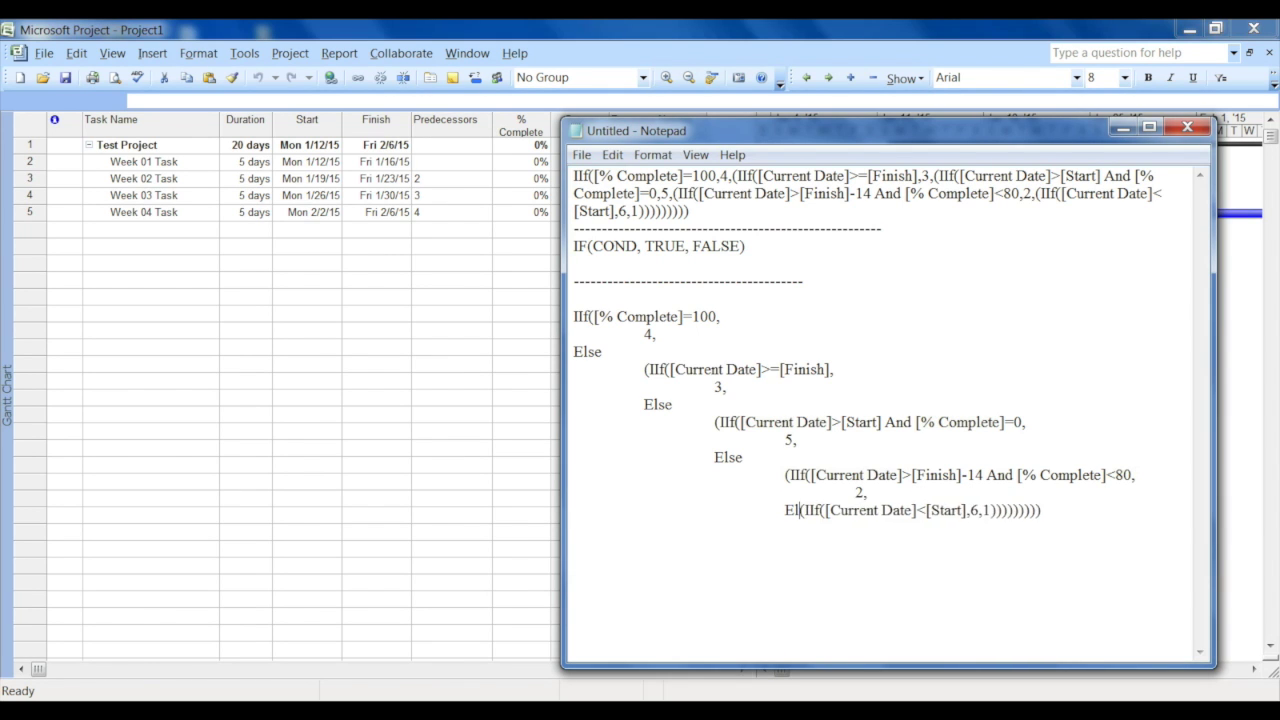
{"action": "key", "text": "Return"}
{"action": "key", "text": "Tab"}
{"action": "key", "text": "Tab"}
{"action": "key", "text": "Tab"}
{"action": "key", "text": "Tab"}
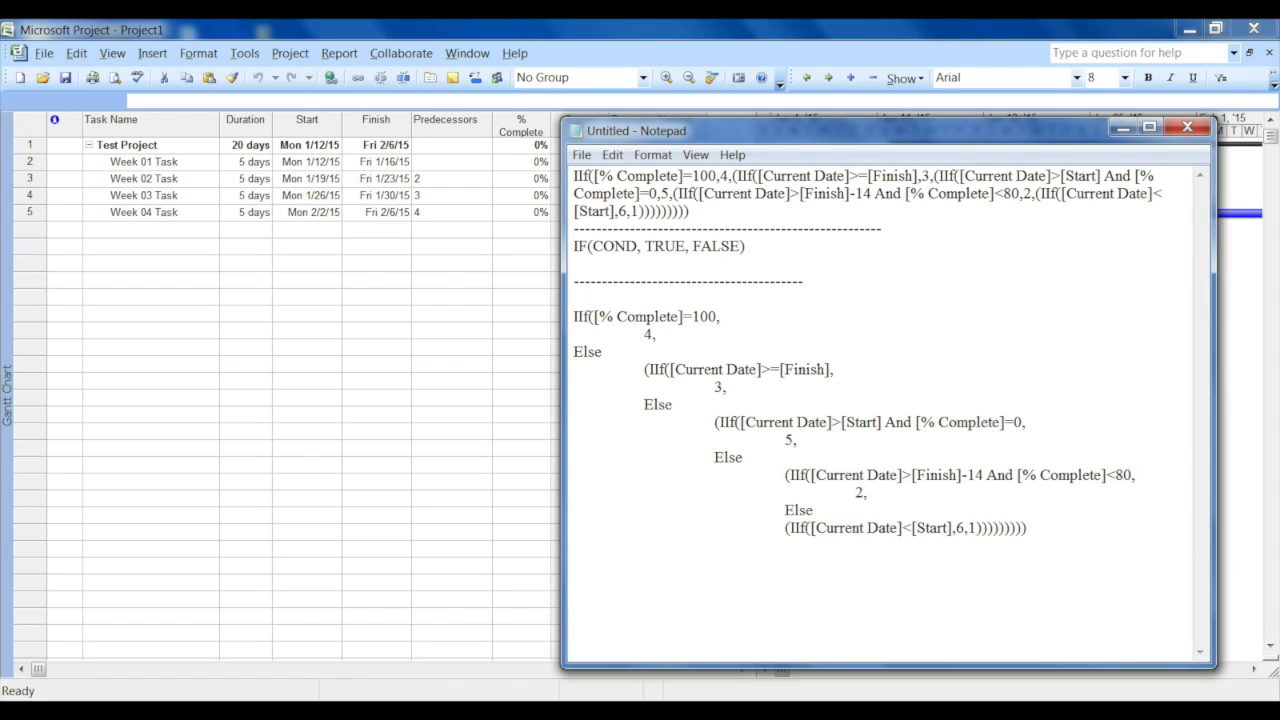
{"action": "key", "text": "Tab"}
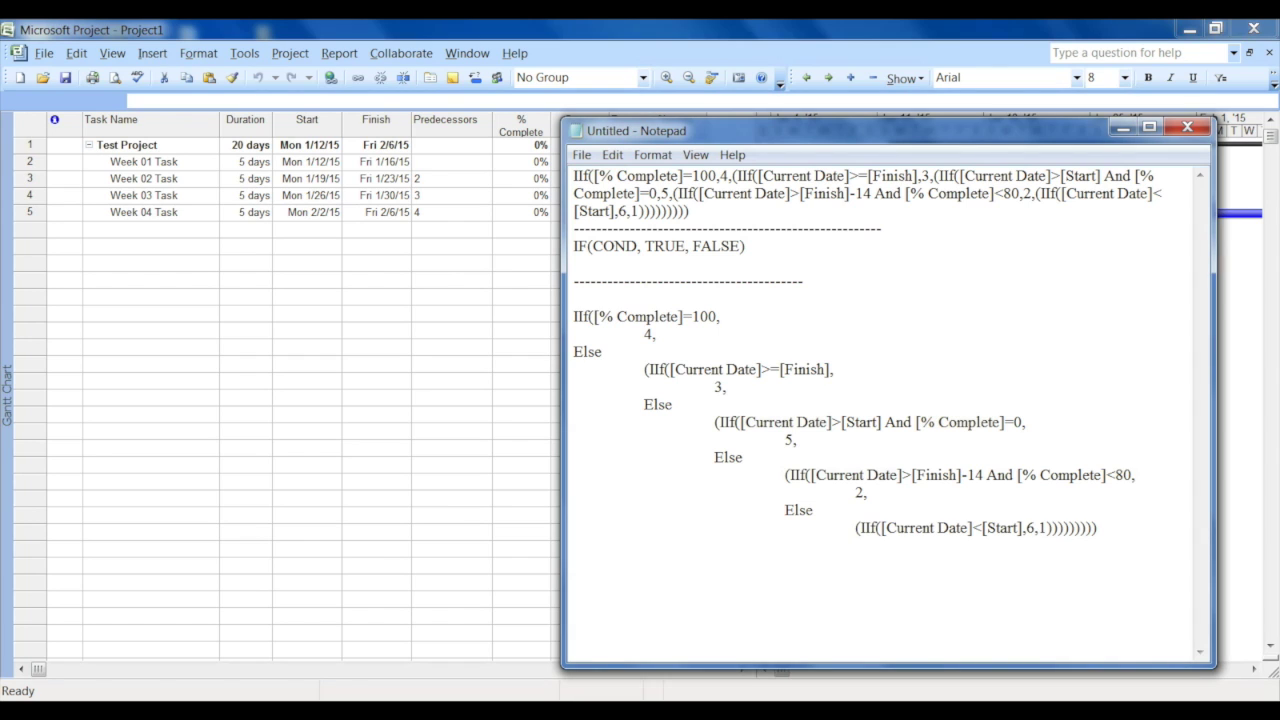
Split the last IIf after "[Start]," and place its true value "6," on a new line indented five levels
{"action": "key", "text": "Return"}
{"action": "key", "text": "Tab"}
{"action": "key", "text": "Tab"}
{"action": "key", "text": "Tab"}
{"action": "key", "text": "Tab"}
{"action": "key", "text": "Tab"}
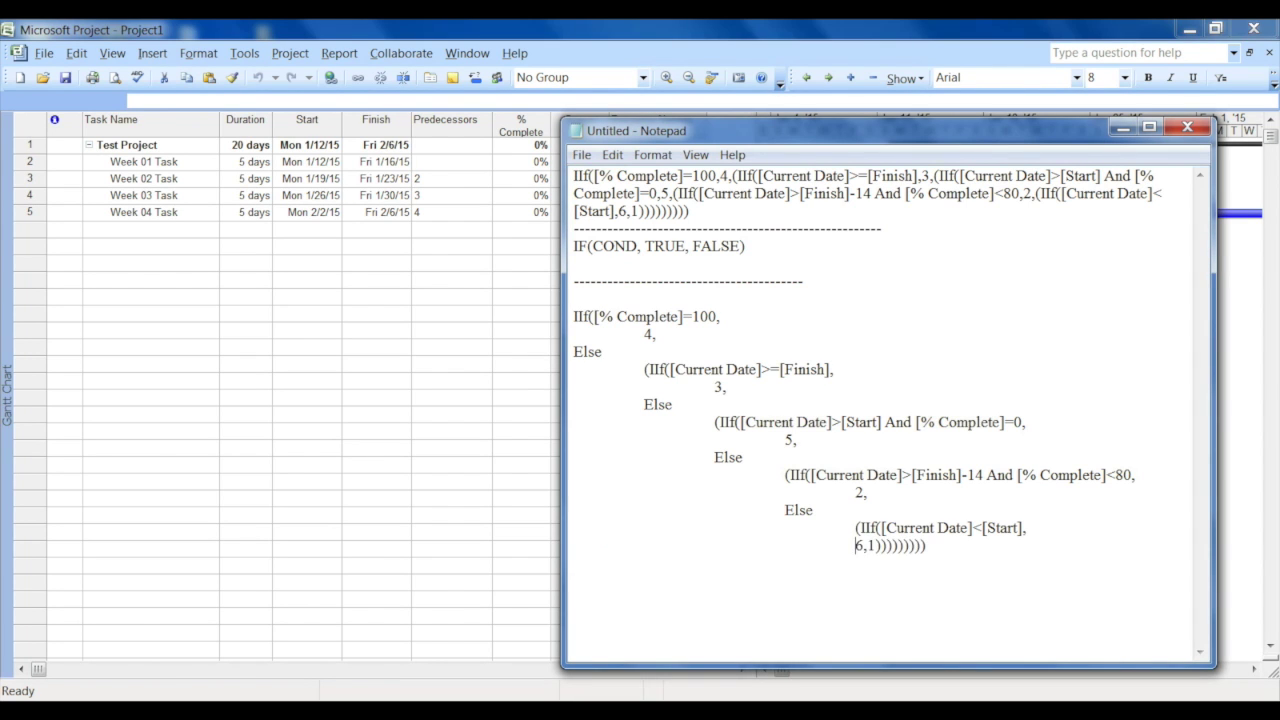
Insert an Else line indented four levels below "6," and place the final value 1 beneath it, indented five levels
{"action": "key", "text": "Right"}
{"action": "key", "text": "Right"}
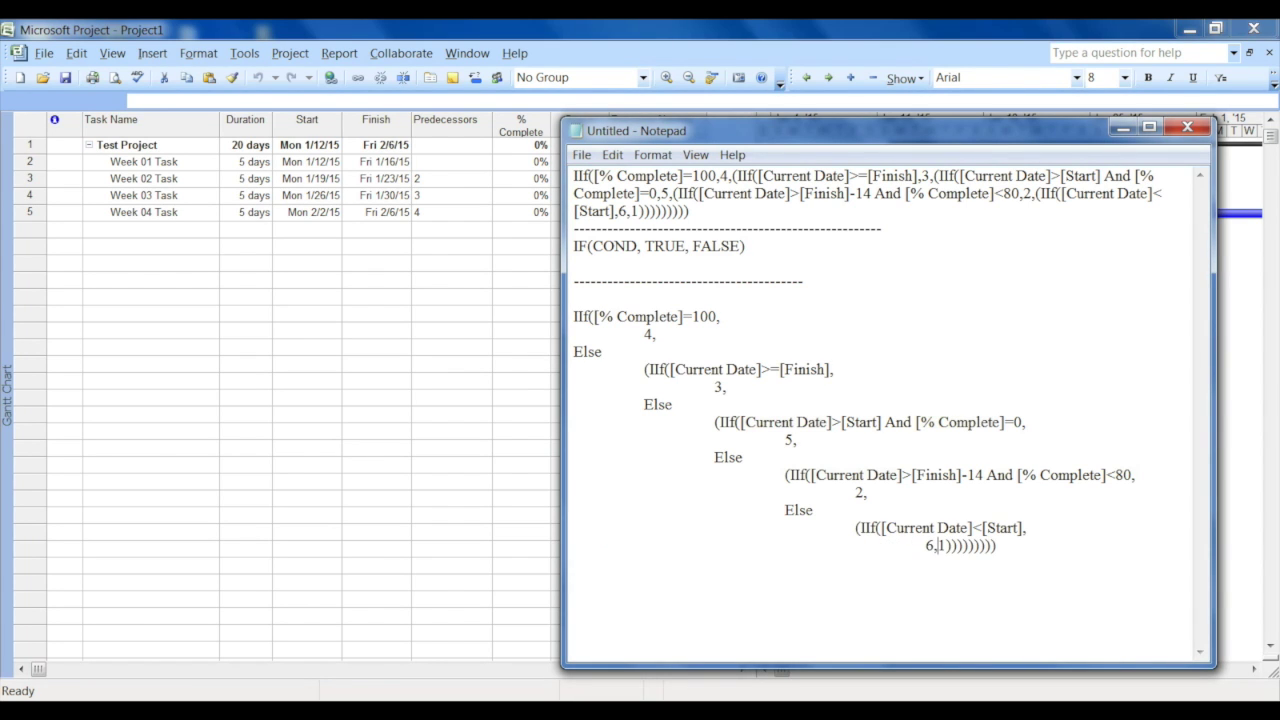
{"action": "key", "text": "Return"}
{"action": "key", "text": "Tab"}
{"action": "key", "text": "Tab"}
{"action": "key", "text": "Tab"}
{"action": "key", "text": "Tab"}
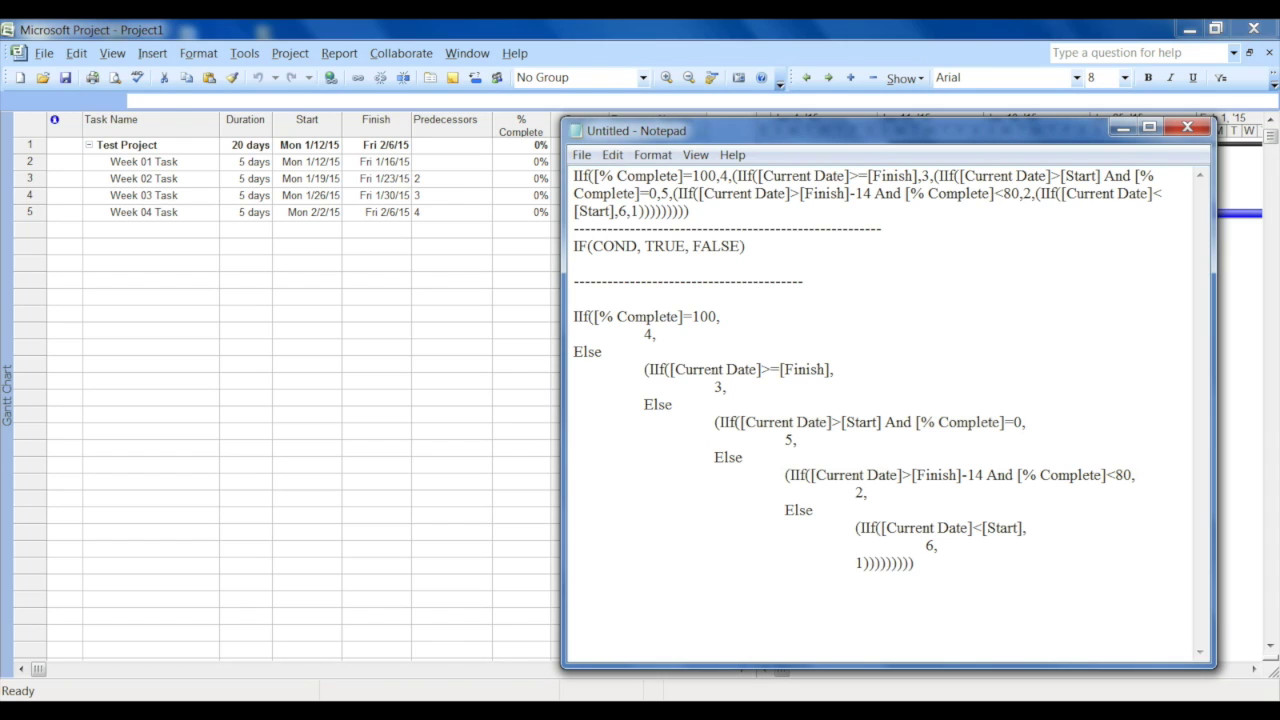
{"action": "type", "text": "Else"}
{"action": "key", "text": "Return"}
{"action": "key", "text": "Tab"}
{"action": "key", "text": "Tab"}
{"action": "key", "text": "Tab"}
{"action": "key", "text": "Tab"}
{"action": "key", "text": "Tab"}
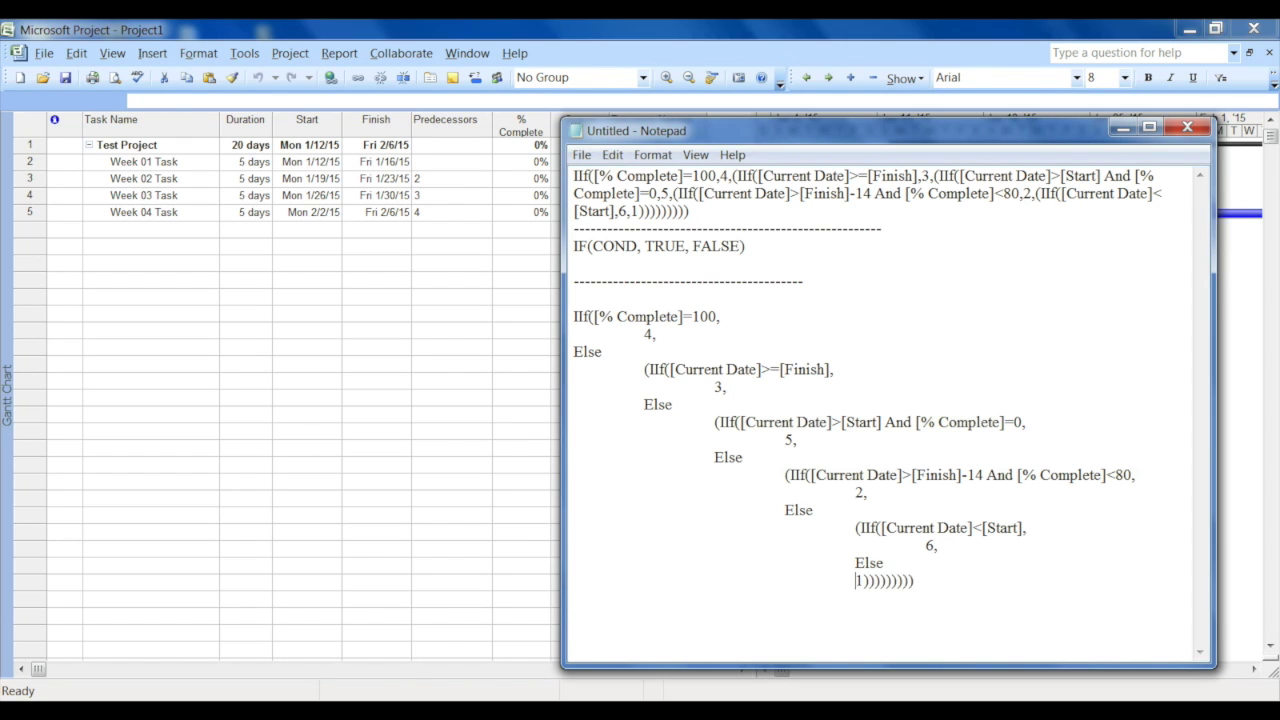
Replace the closing parentheses after the final 1 with five End-IF lines, each aligned with its matching Else, from innermost to outermost
{"action": "key", "text": "Right"}
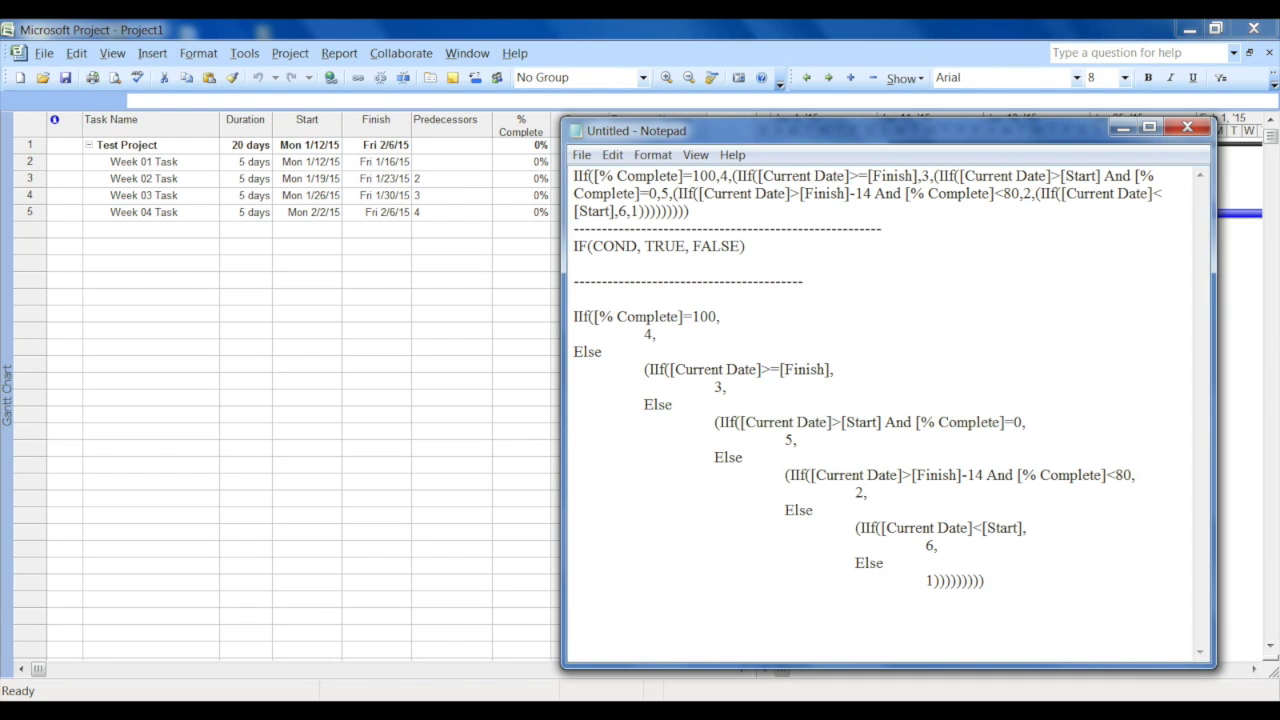
{"action": "key", "text": "End"}
{"action": "key", "text": "BackSpace"}
{"action": "key", "text": "BackSpace"}
{"action": "key", "text": "BackSpace"}
{"action": "key", "text": "BackSpace"}
{"action": "key", "text": "BackSpace"}
{"action": "key", "text": "BackSpace"}
{"action": "key", "text": "BackSpace"}
{"action": "key", "text": "BackSpace"}
{"action": "key", "text": "BackSpace"}
{"action": "type", "text": "End-IF \t\t\tEnd-IF \t\tEnd-IF \tEnd-IF End-IF"}
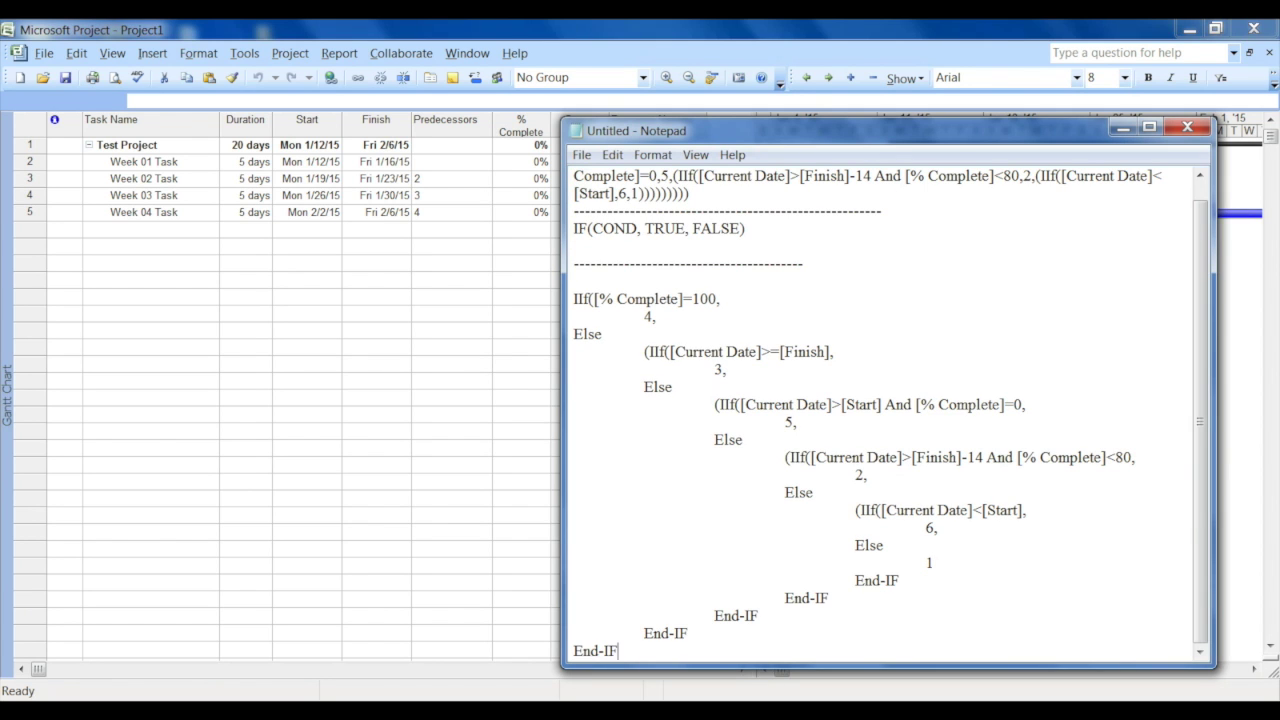
Enlarge the Notepad window upward to fit the whole breakdown, and select the original one-piece formula at the start of the text
{"action": "scroll", "coordinate": [884, 412], "scroll_direction": "up", "scroll_amount": 1}
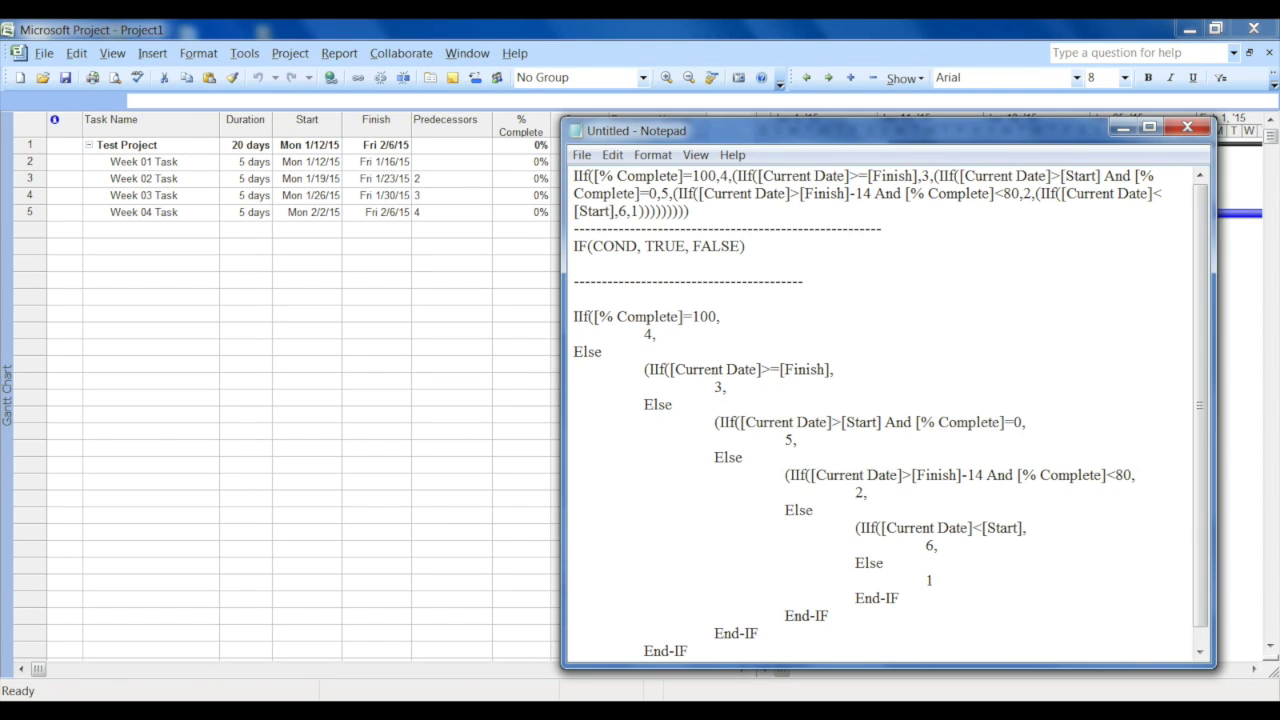
{"action": "left_click_drag", "start_coordinate": [889, 117], "coordinate": [889, 34]}
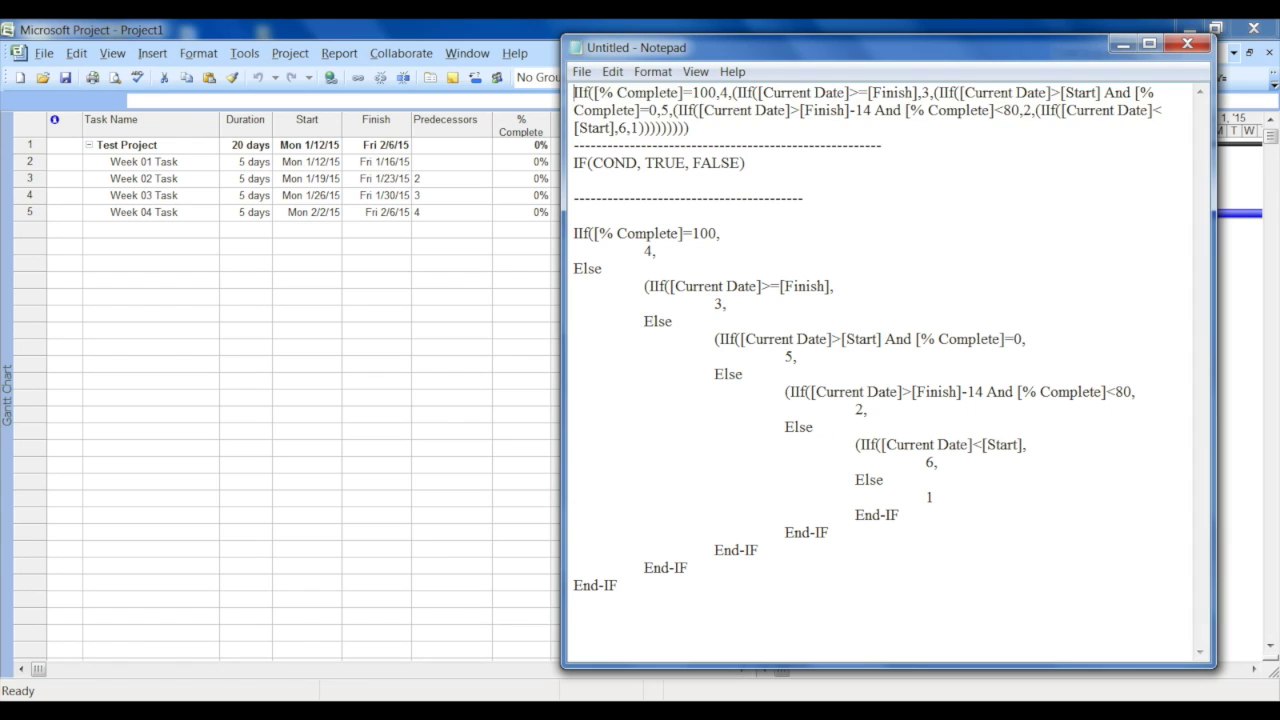
{"action": "left_click_drag", "start_coordinate": [574, 93], "coordinate": [690, 128]}
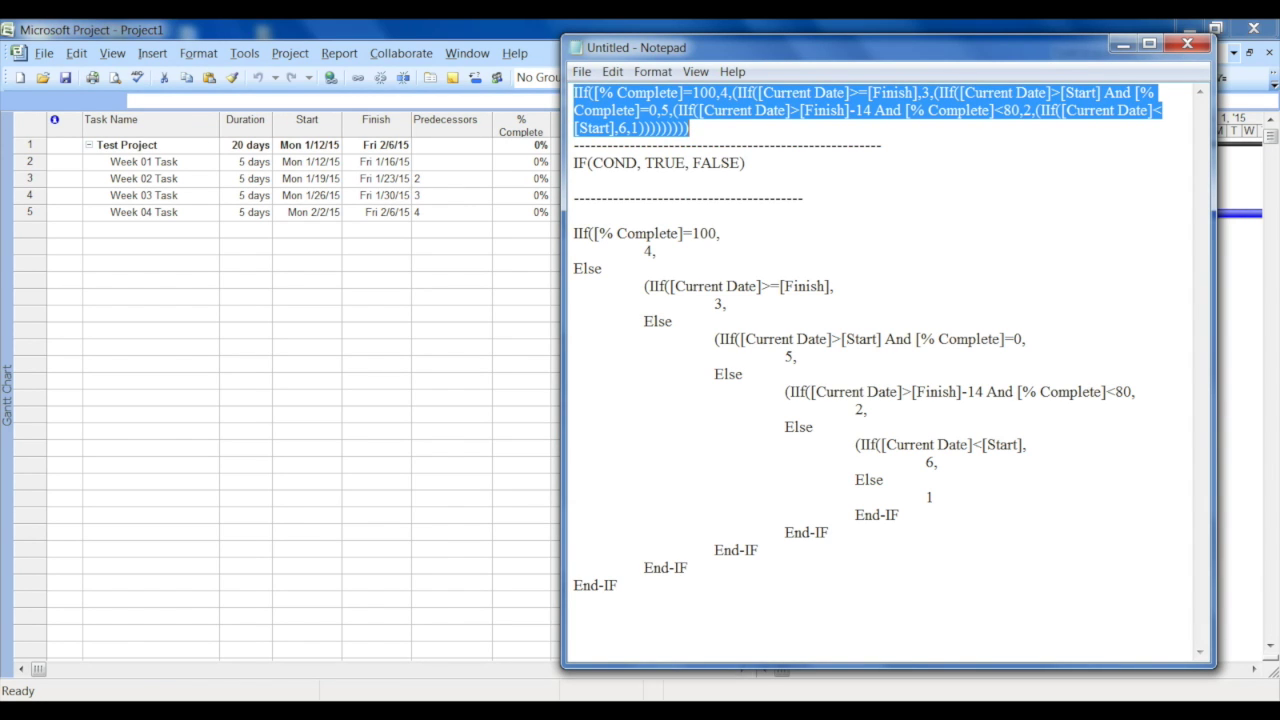
Annotate the true value "4," beneath the "[% Complete]=100" condition with "(Green)"
{"action": "left_click_drag", "start_coordinate": [574, 233], "coordinate": [720, 233]}
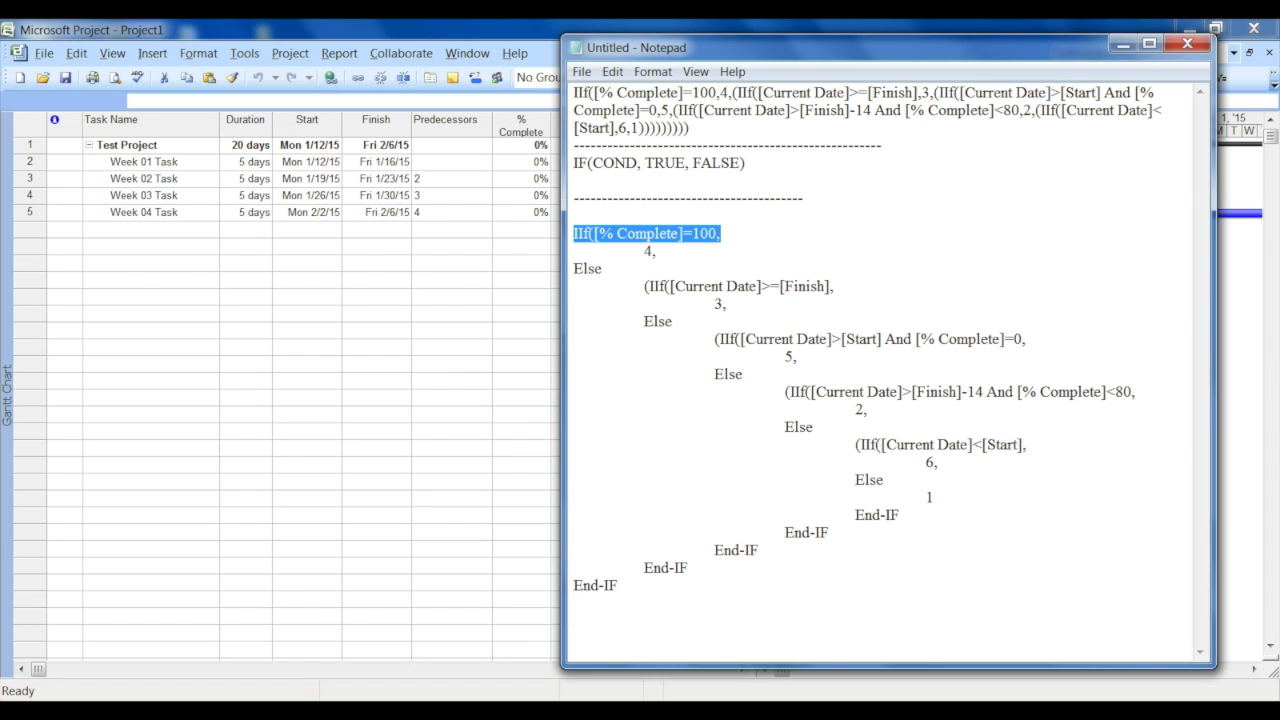
{"action": "left_click_drag", "start_coordinate": [644, 251], "coordinate": [653, 251]}
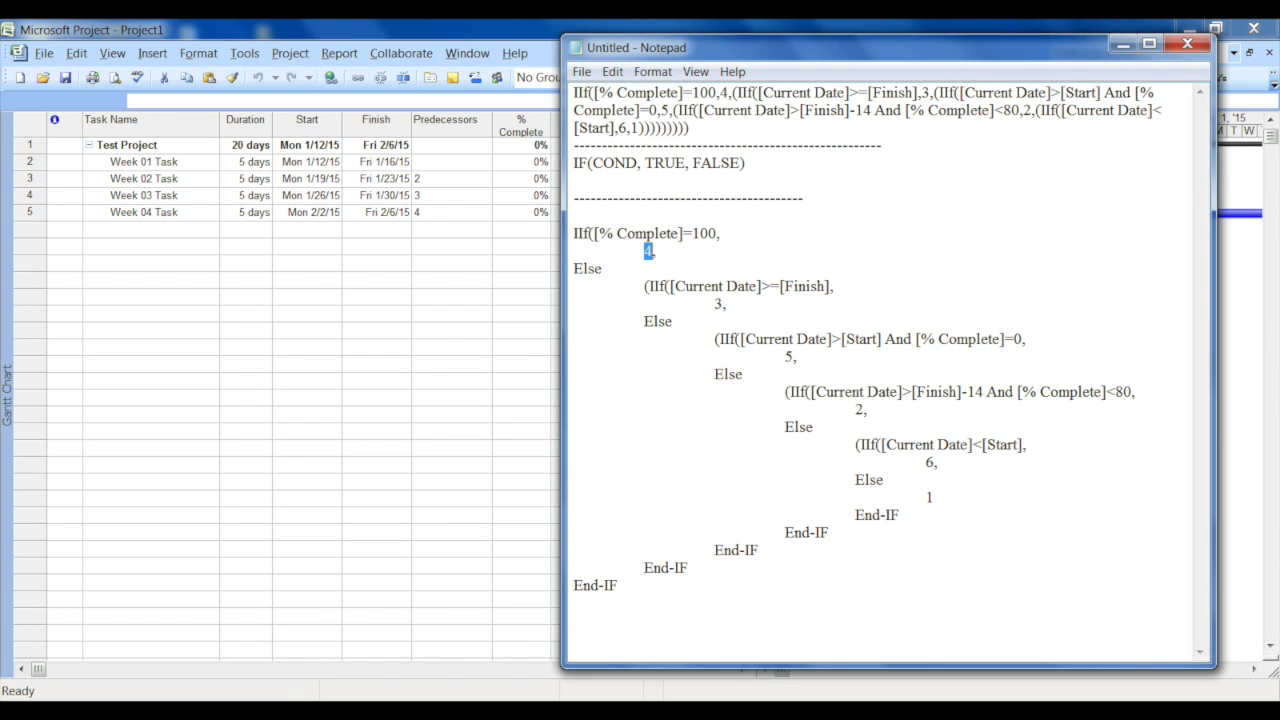
{"action": "left_click", "coordinate": [656, 251]}
{"action": "type", "text": "(Gt"}
{"action": "key", "text": "BackSpace"}
{"action": "type", "text": "reen)"}
Switch to Microsoft Project and set the Week 01 Task's % Complete to 100
{"action": "left_click", "coordinate": [451, 263]}
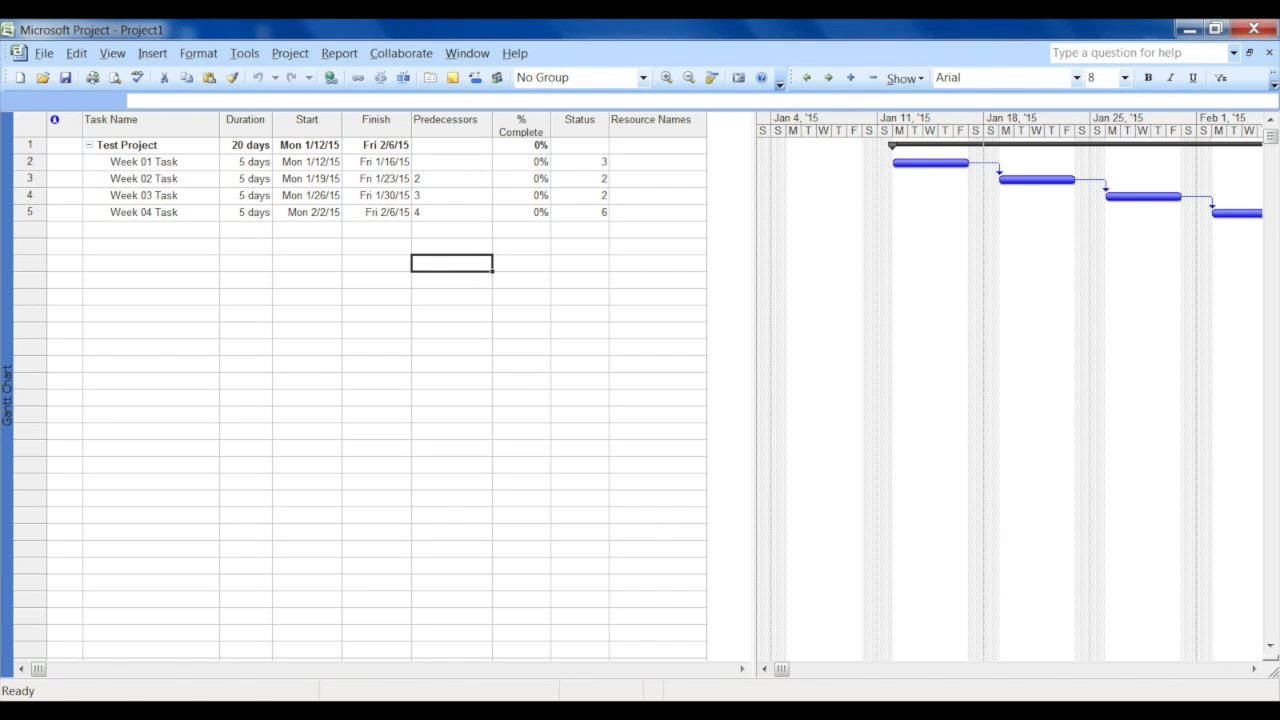
{"action": "left_click", "coordinate": [521, 162]}
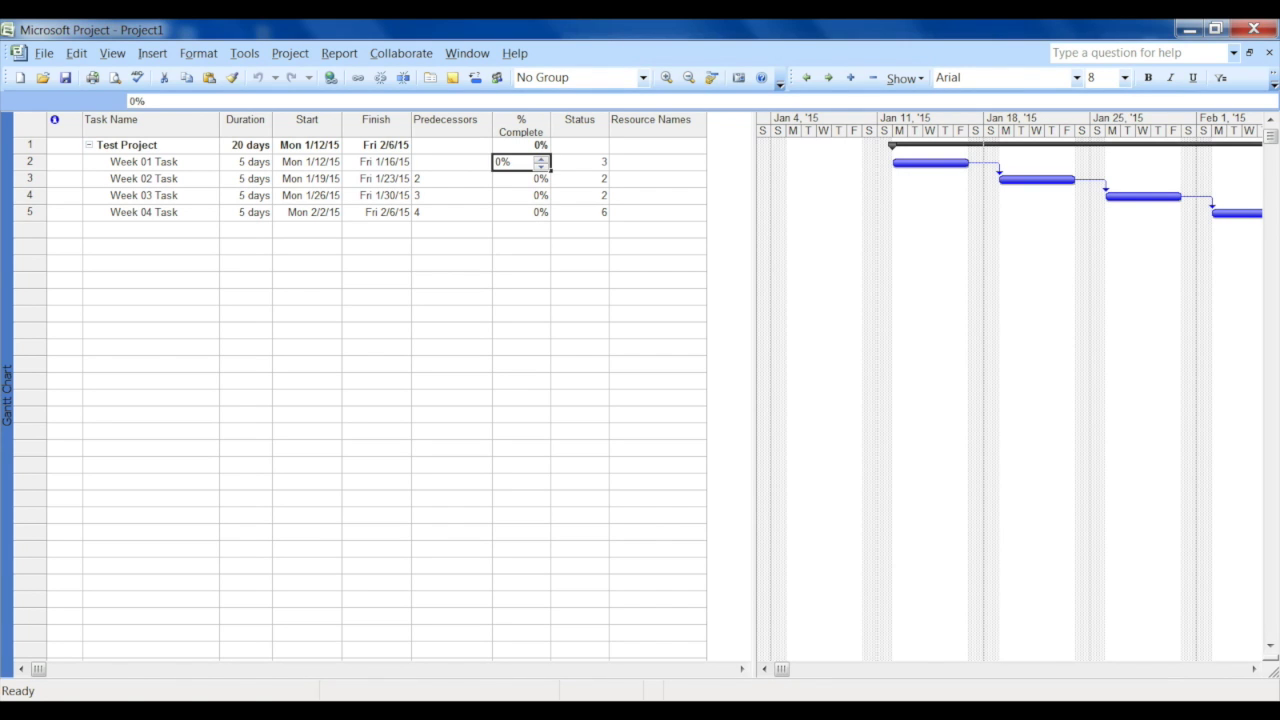
{"action": "type", "text": "100"}
{"action": "key", "text": "Return"}
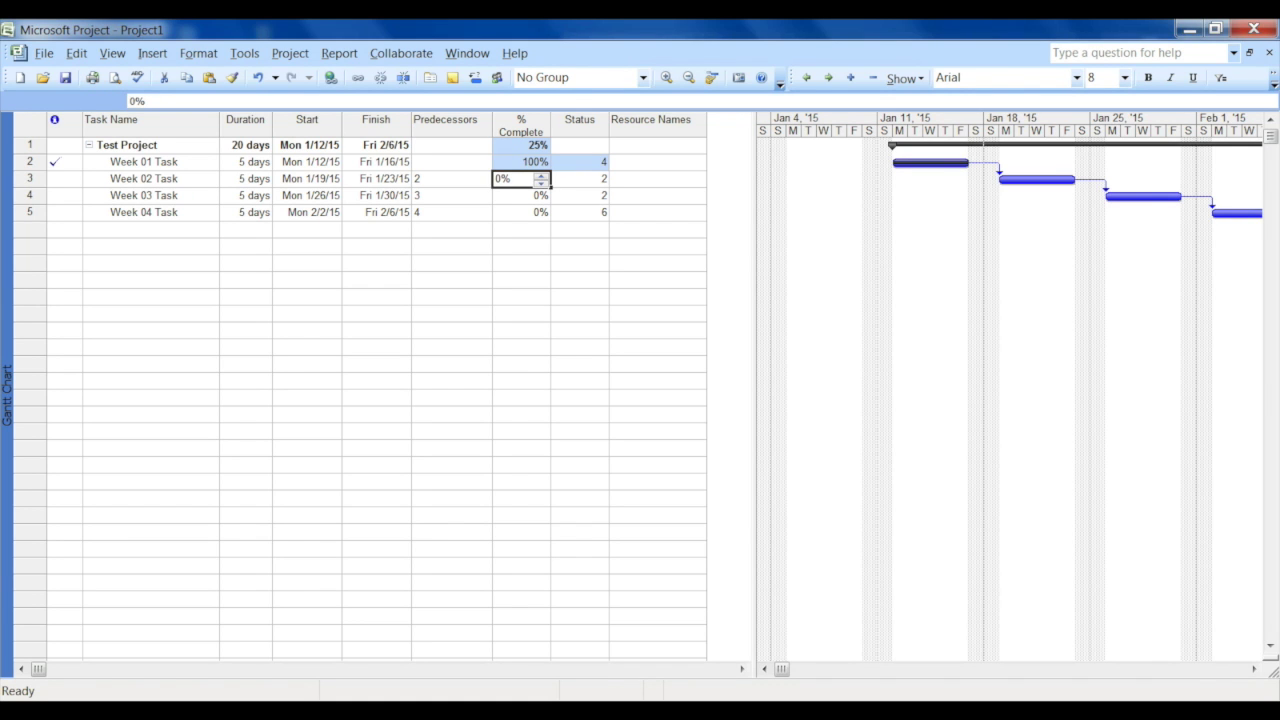
Compare the Week 01 Task's Status value with the "4, (Green)" line in Notepad, and return to Microsoft Project
{"action": "left_click", "coordinate": [580, 162]}
{"action": "key", "text": "alt+Tab"}
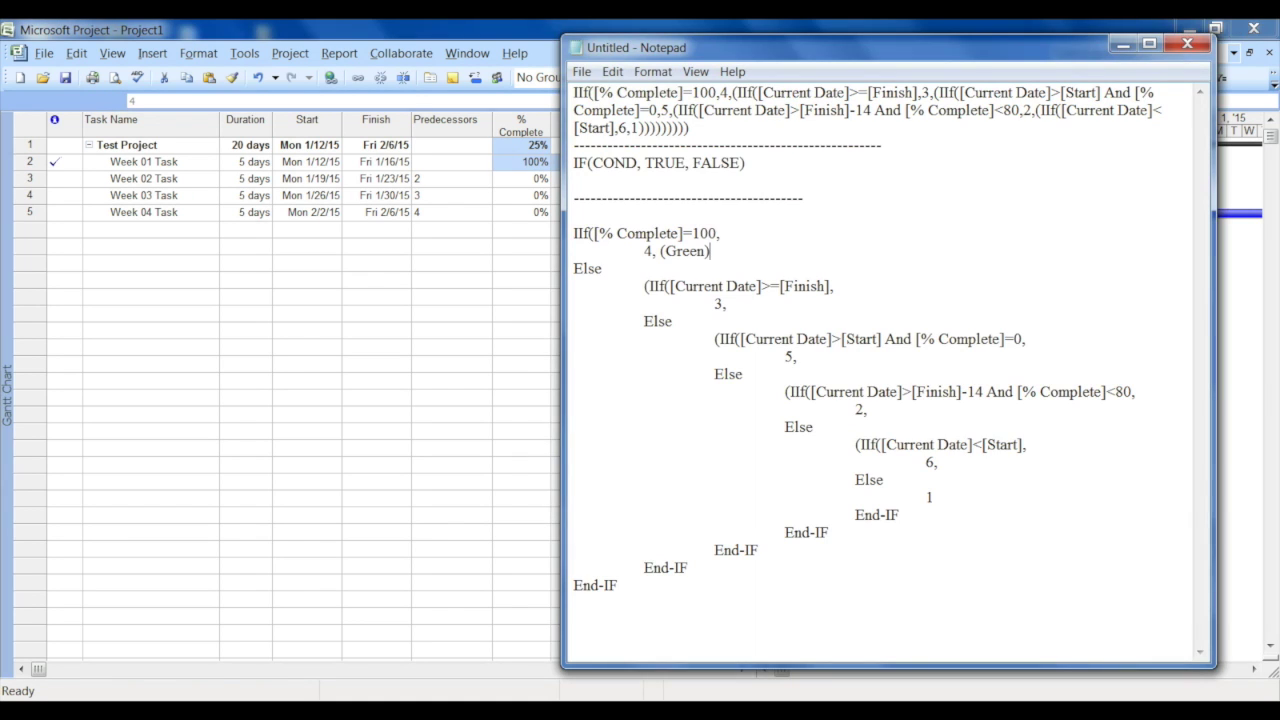
{"action": "left_click_drag", "start_coordinate": [644, 251], "coordinate": [656, 251]}
{"action": "left_click_drag", "start_coordinate": [712, 251], "coordinate": [657, 251]}
{"action": "left_click", "coordinate": [644, 303]}
{"action": "key", "text": "alt+Tab"}
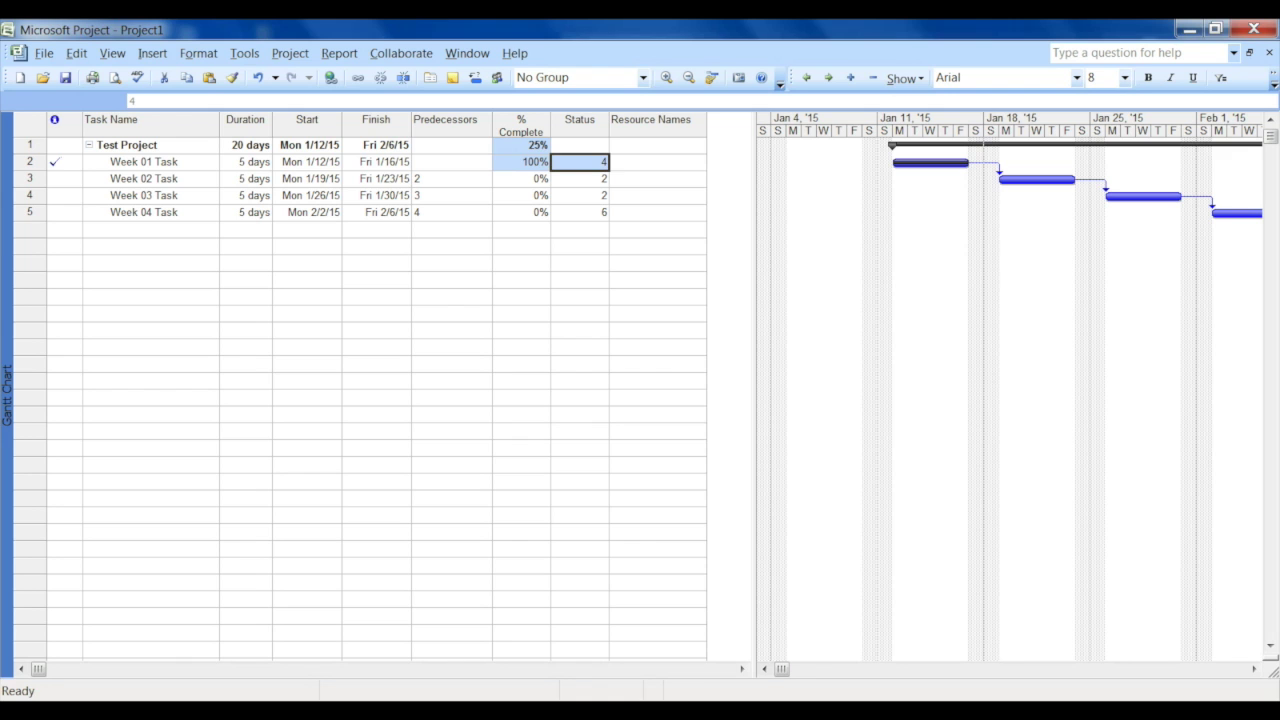
Customize the Status column's Text1 field to display graphical indicators instead of data, and open its indicator criteria
{"action": "left_click", "coordinate": [580, 120]}
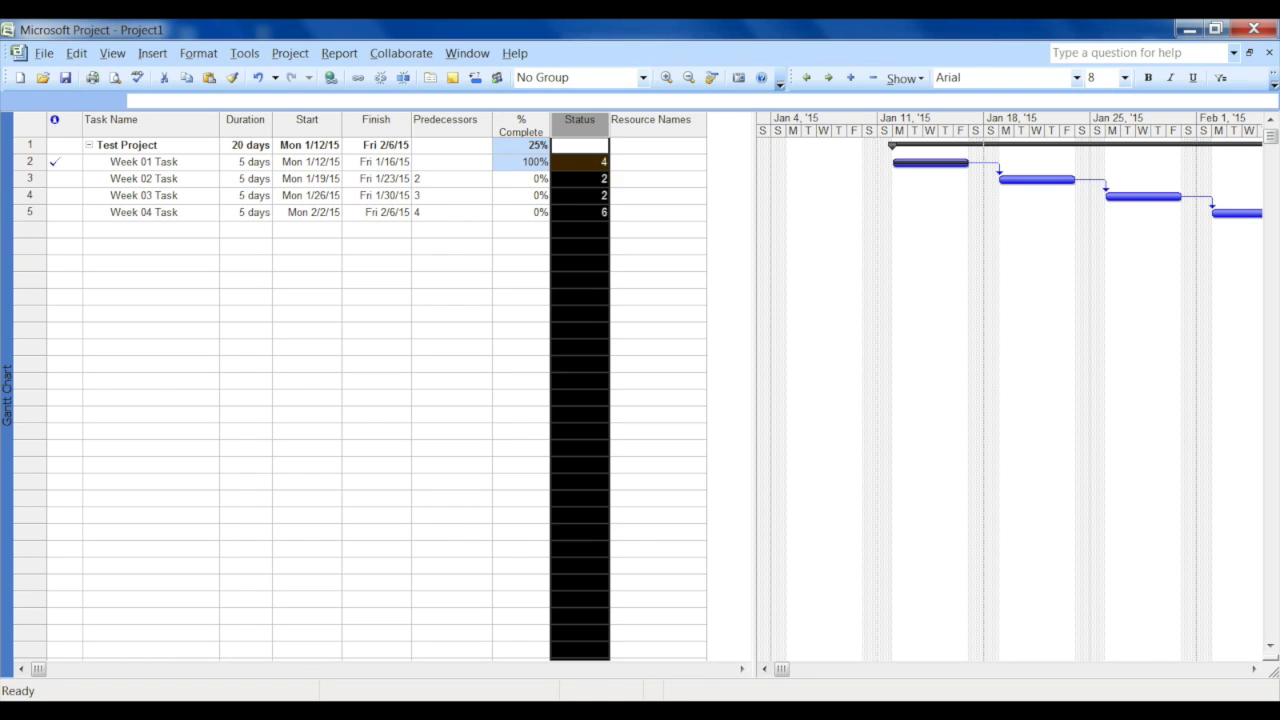
{"action": "right_click", "coordinate": [588, 124]}
{"action": "left_click", "coordinate": [670, 311]}
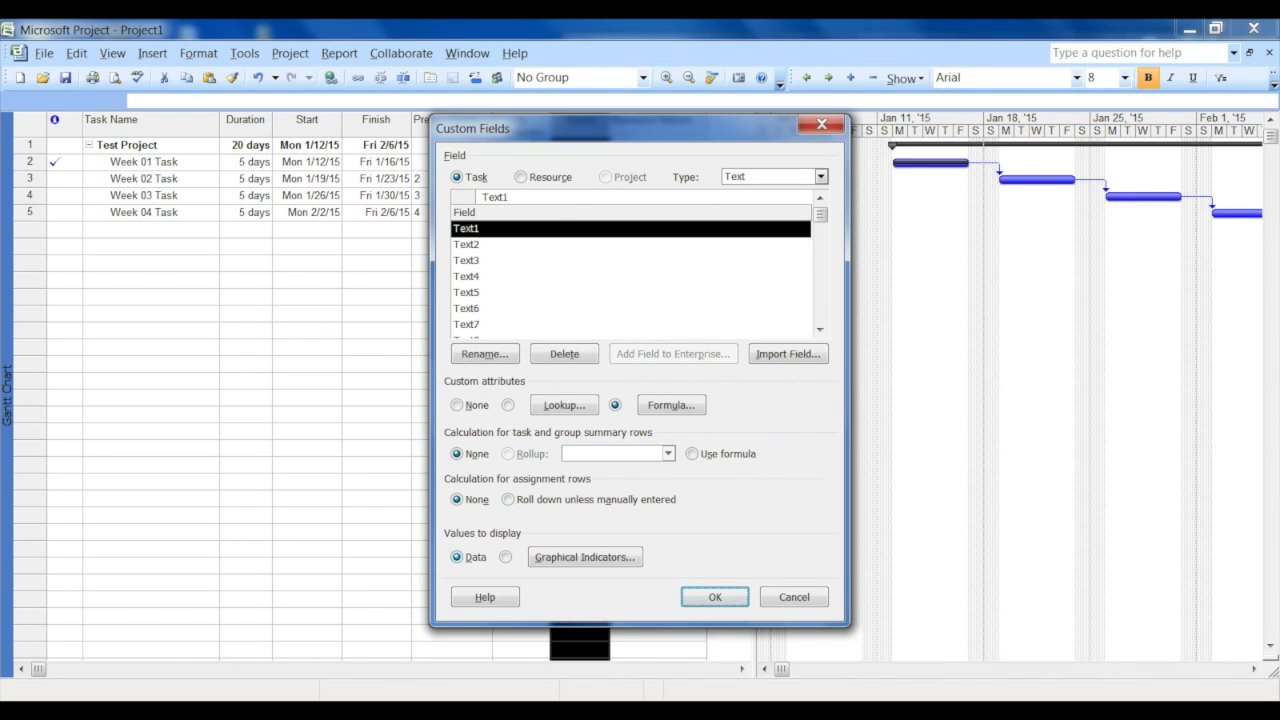
{"action": "left_click", "coordinate": [506, 557]}
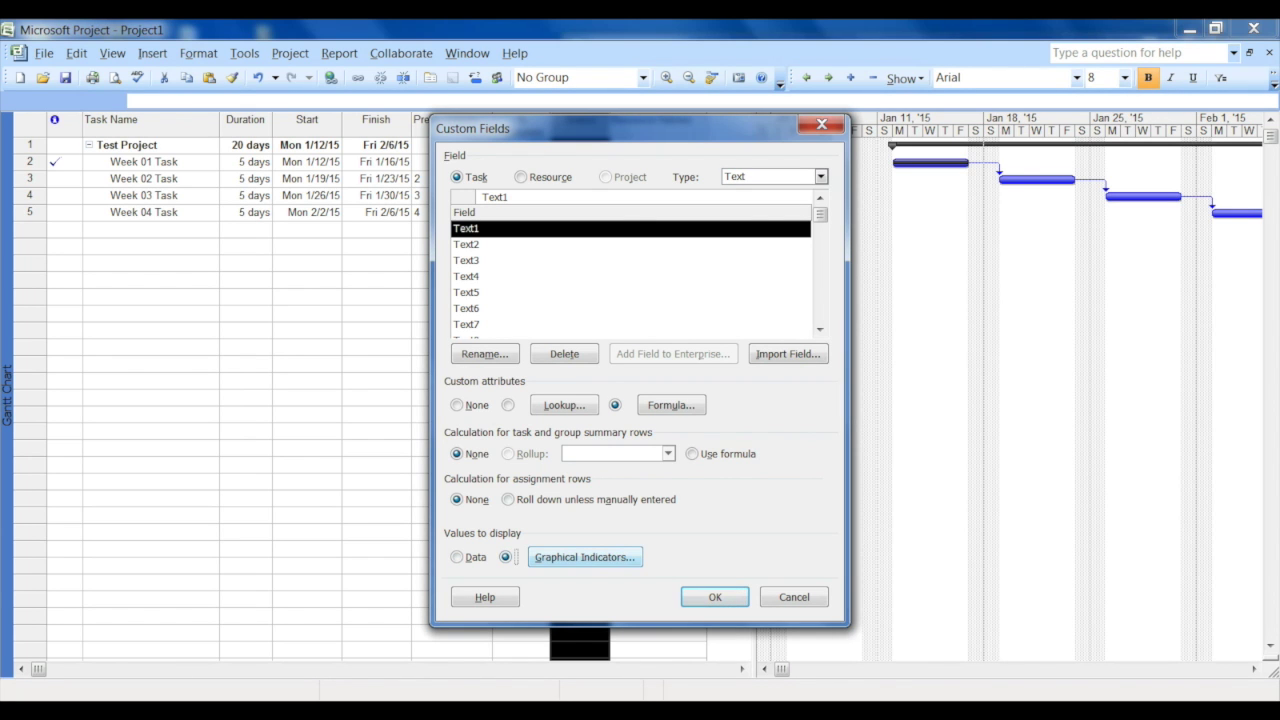
{"action": "left_click", "coordinate": [585, 557]}
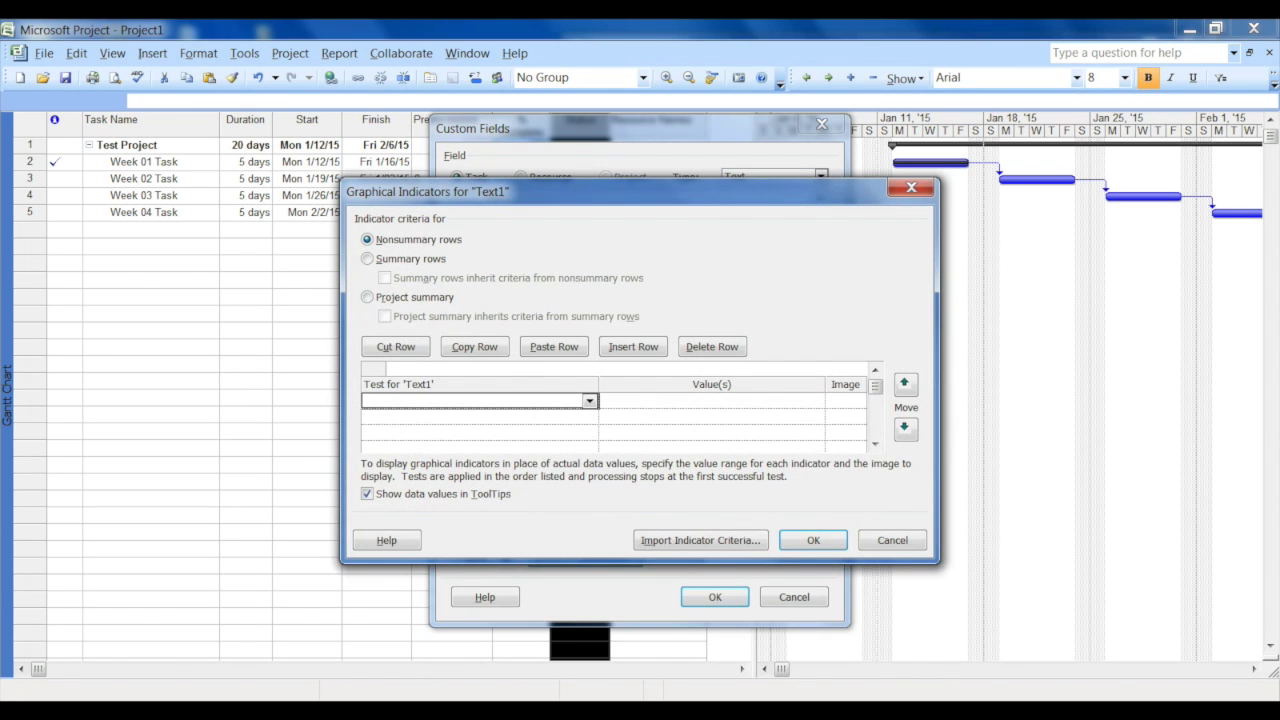
Add a nonsummary-row indicator test "equals 4" with the bright green circle image, and apply it to the Status column
{"action": "left_click", "coordinate": [590, 401]}
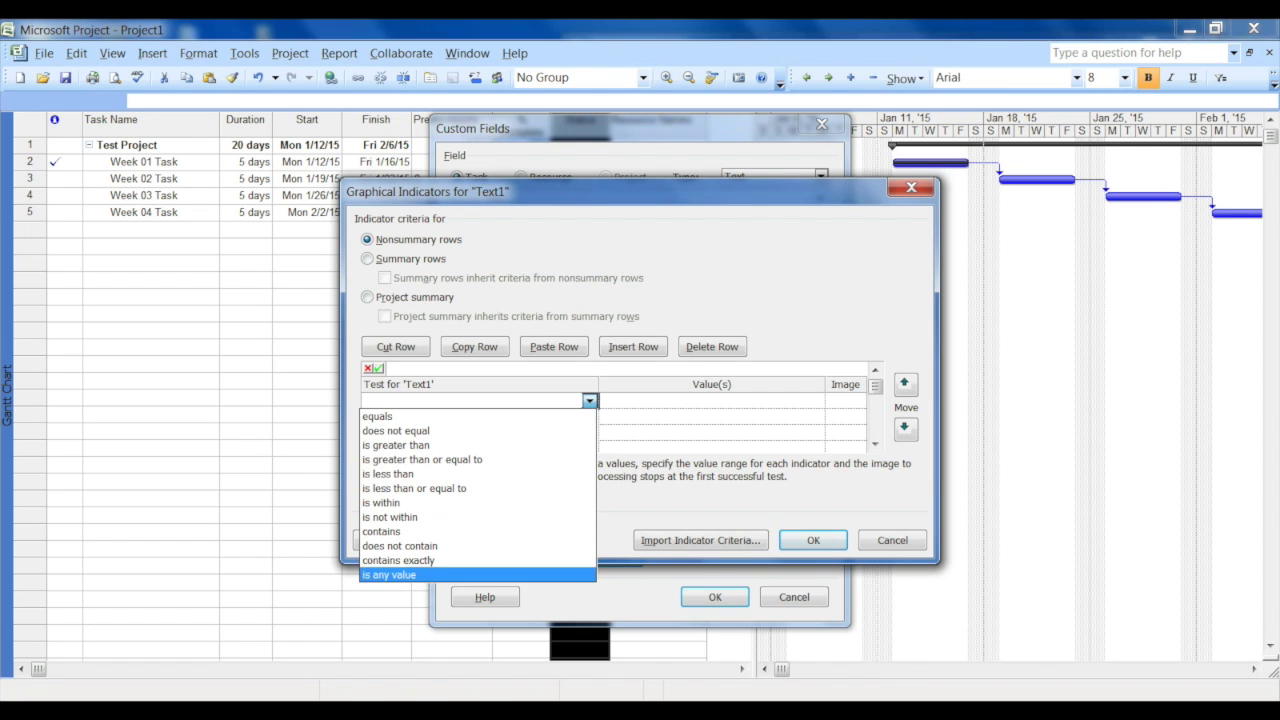
{"action": "key", "text": "Return"}
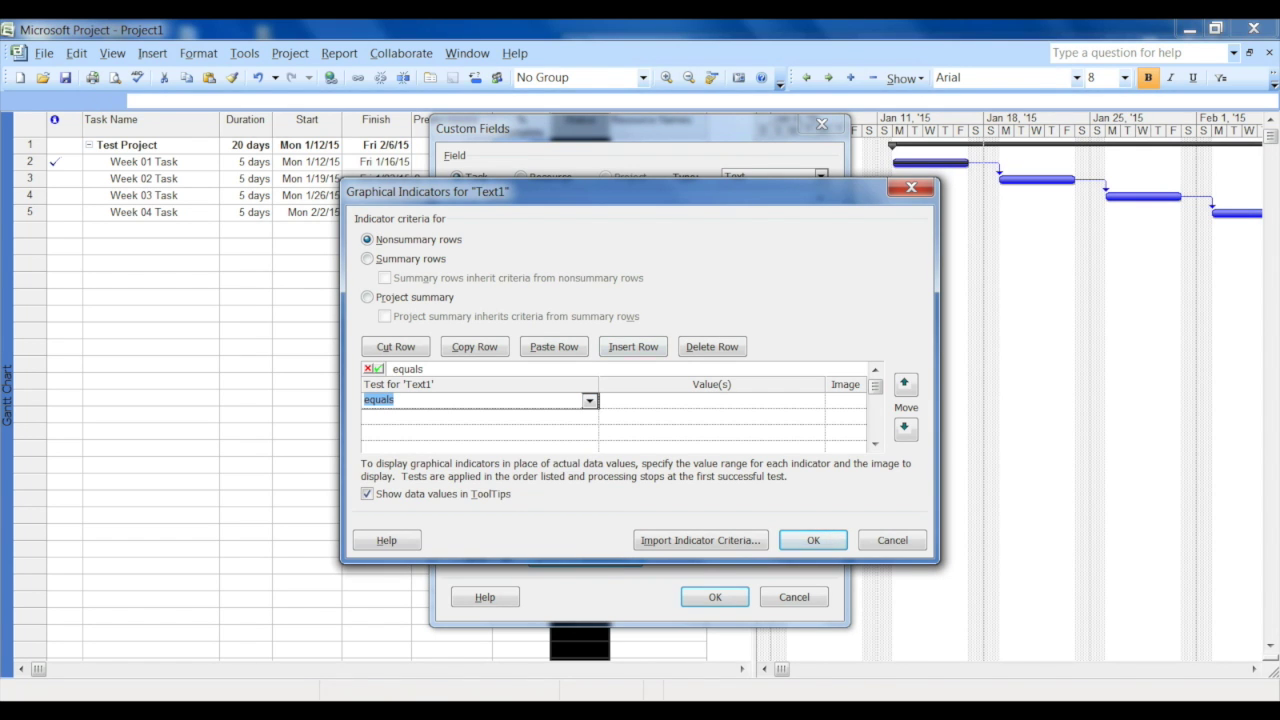
{"action": "left_click", "coordinate": [712, 401]}
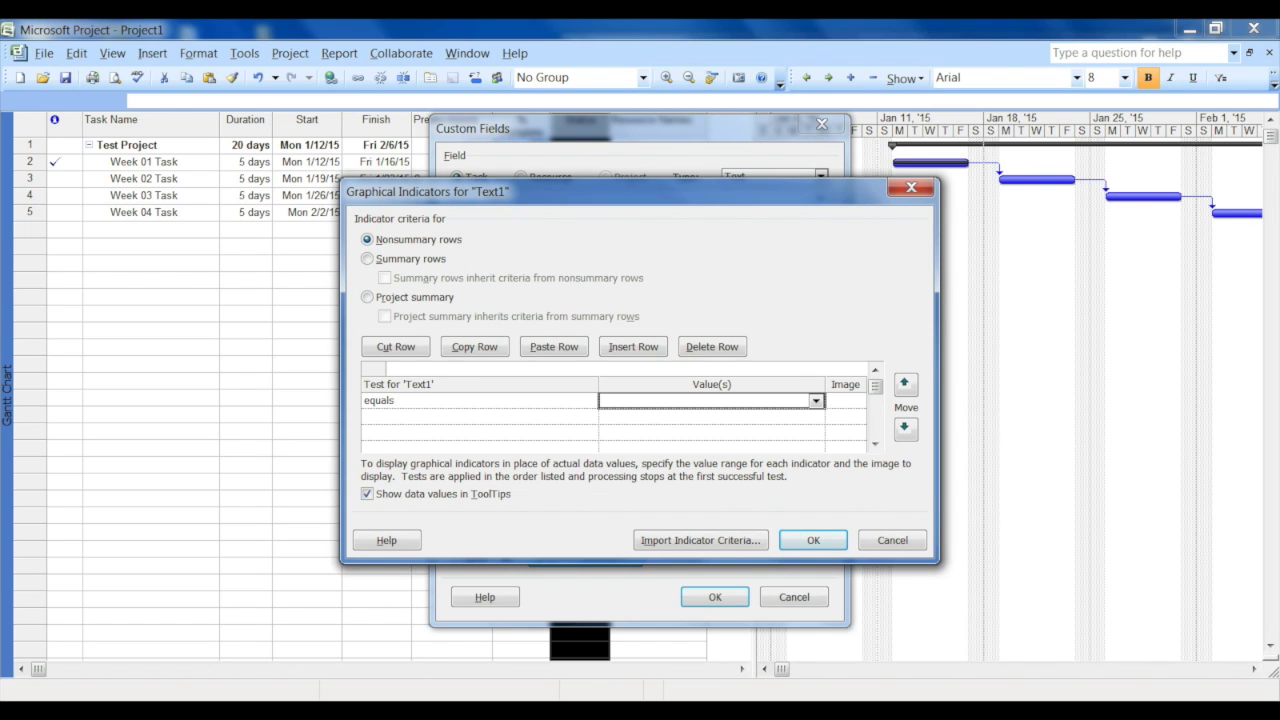
{"action": "type", "text": "4"}
{"action": "left_click", "coordinate": [848, 401]}
{"action": "left_click", "coordinate": [858, 401]}
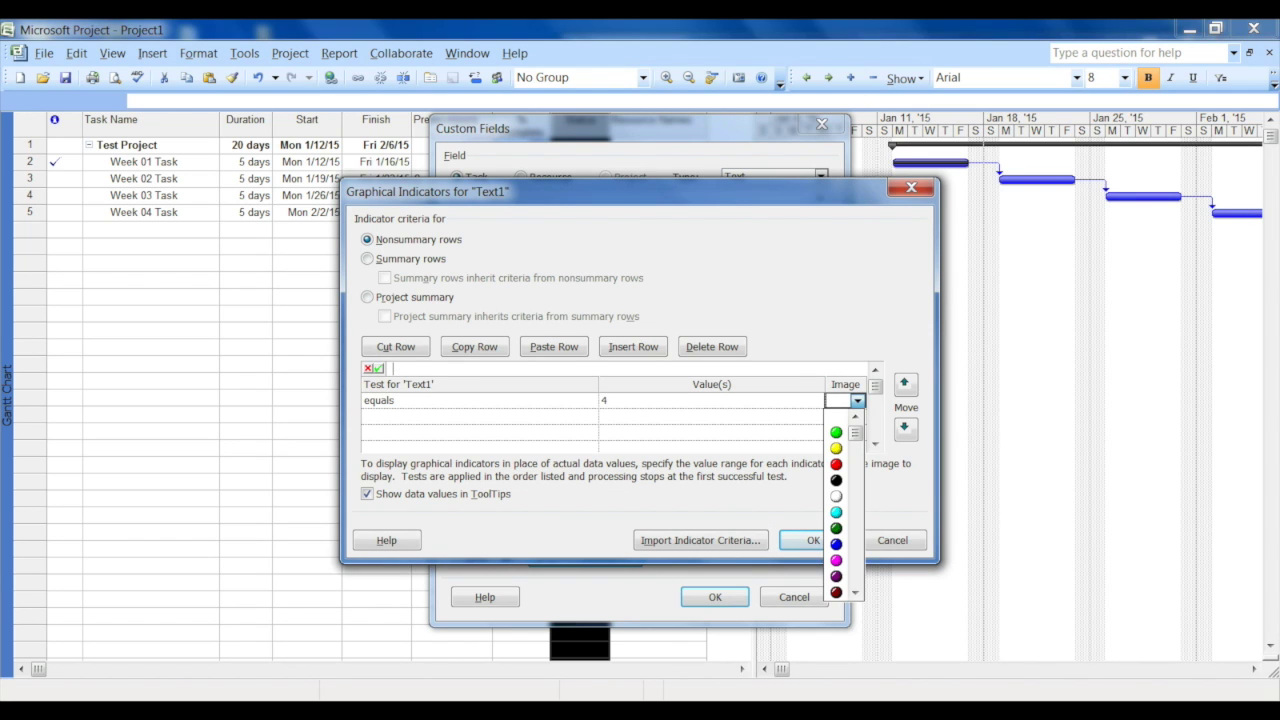
{"action": "key", "text": "Return"}
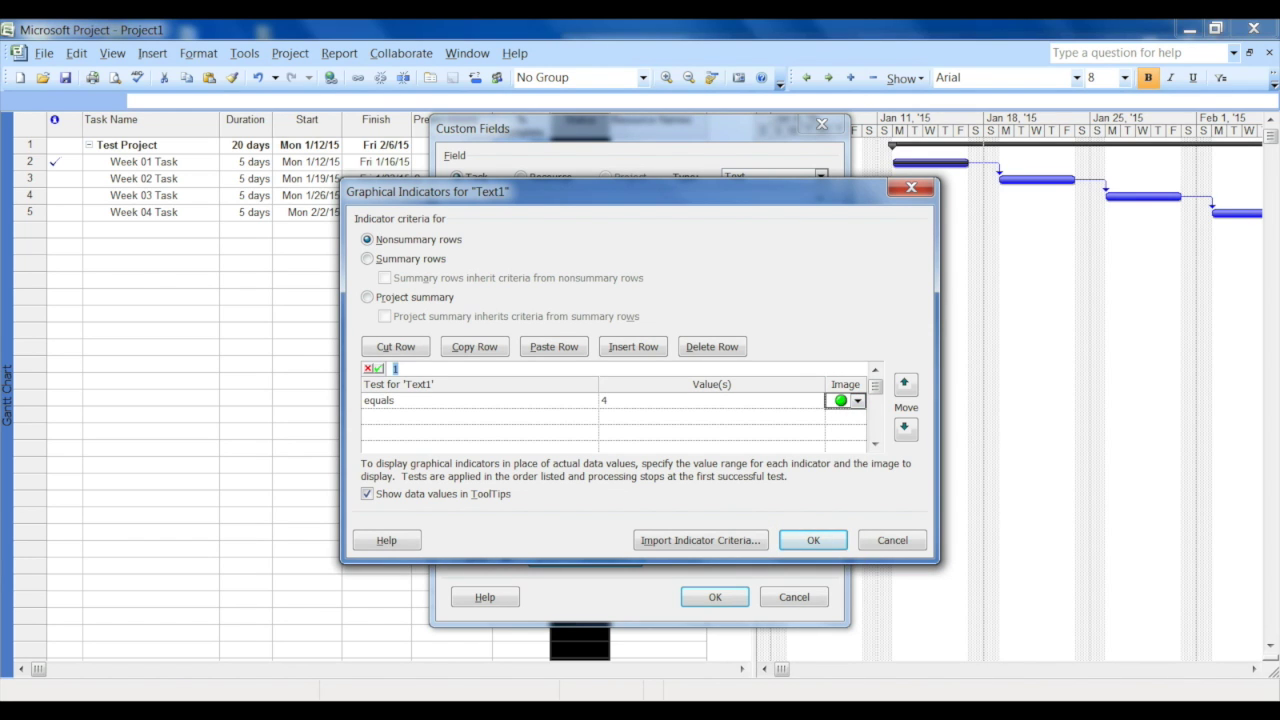
{"action": "key", "text": "Return"}
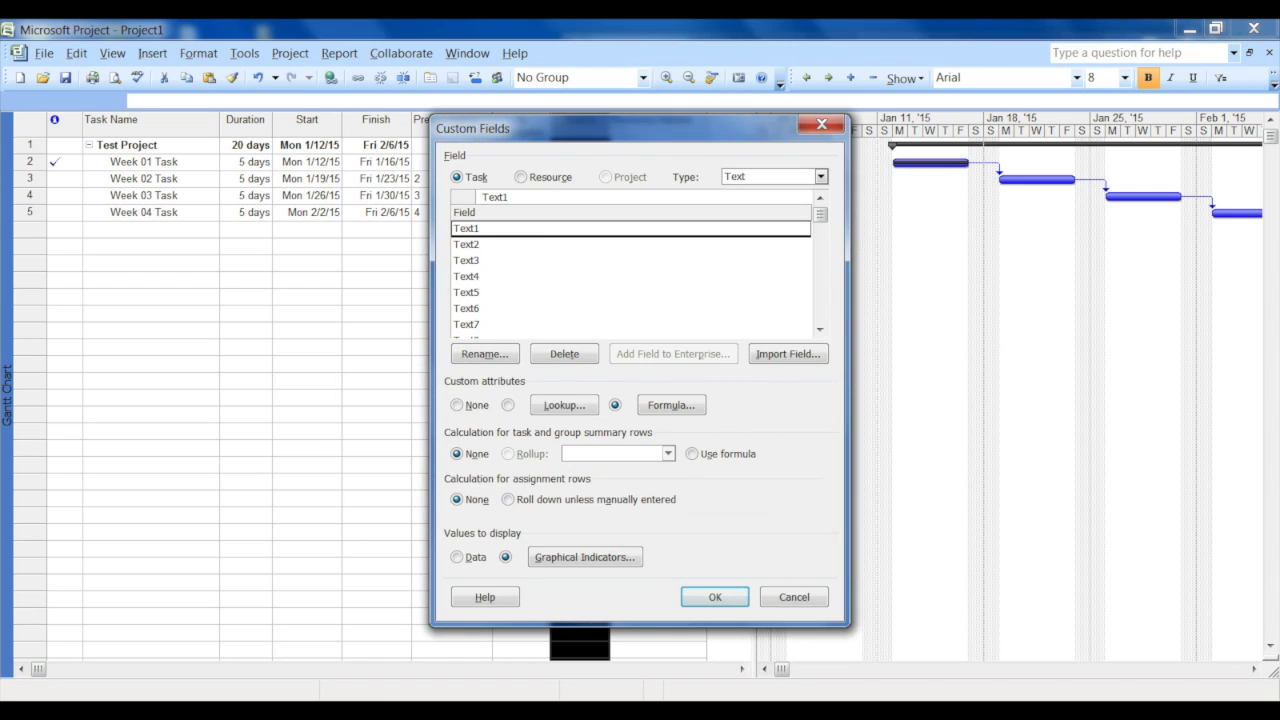
{"action": "key", "text": "Return"}
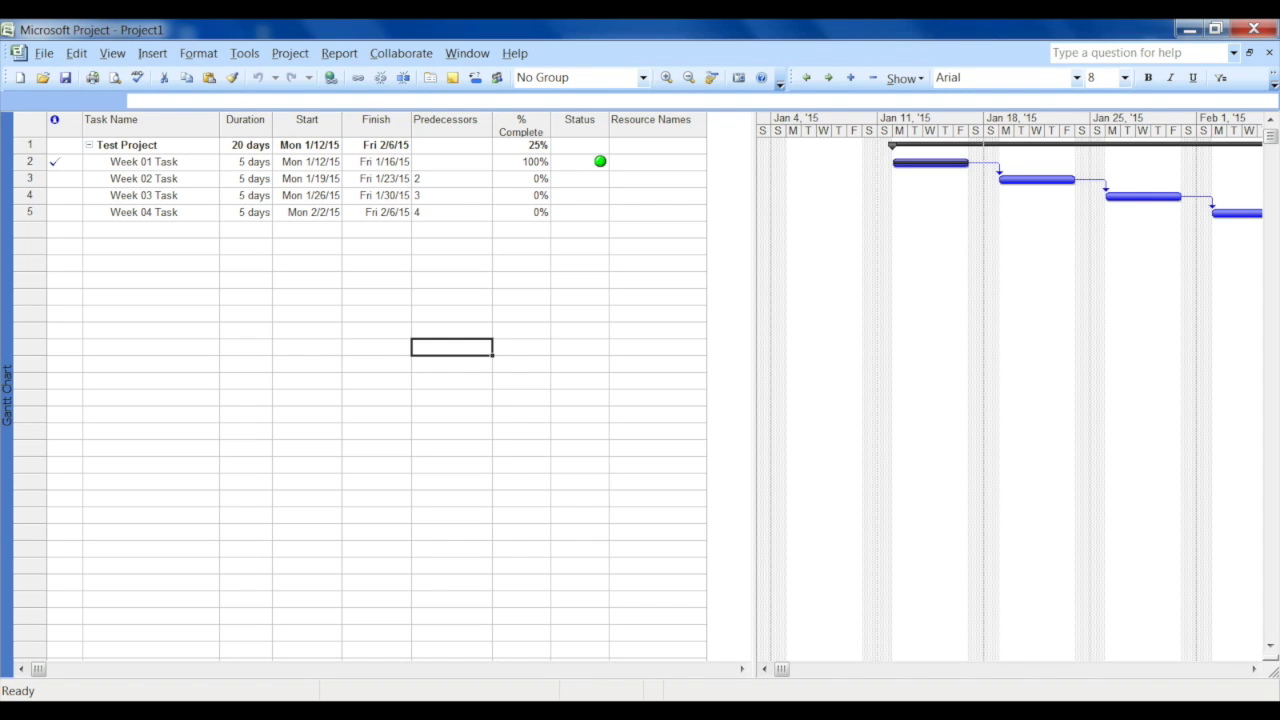
Examine the Week 02 Task's start and finish dates, % Complete and underlying Status value
{"action": "left_click_drag", "start_coordinate": [307, 179], "coordinate": [376, 179]}
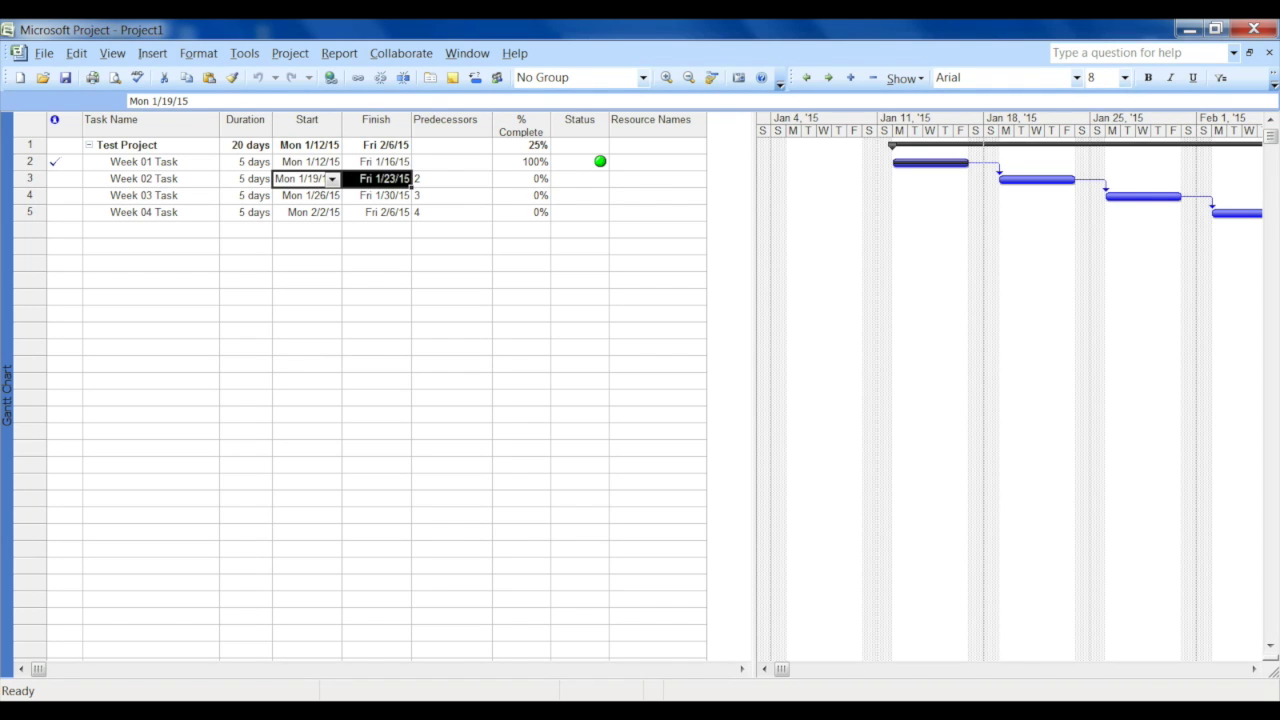
{"action": "left_click", "coordinate": [522, 179]}
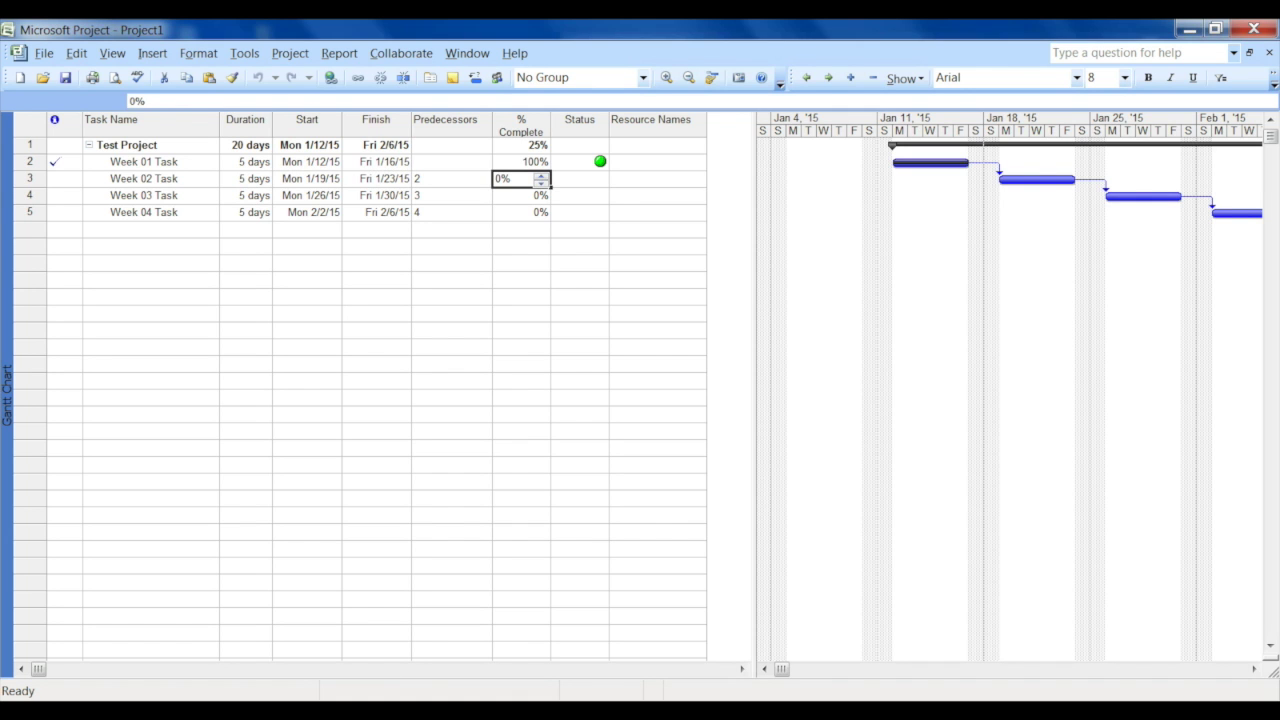
{"action": "left_click", "coordinate": [580, 179]}
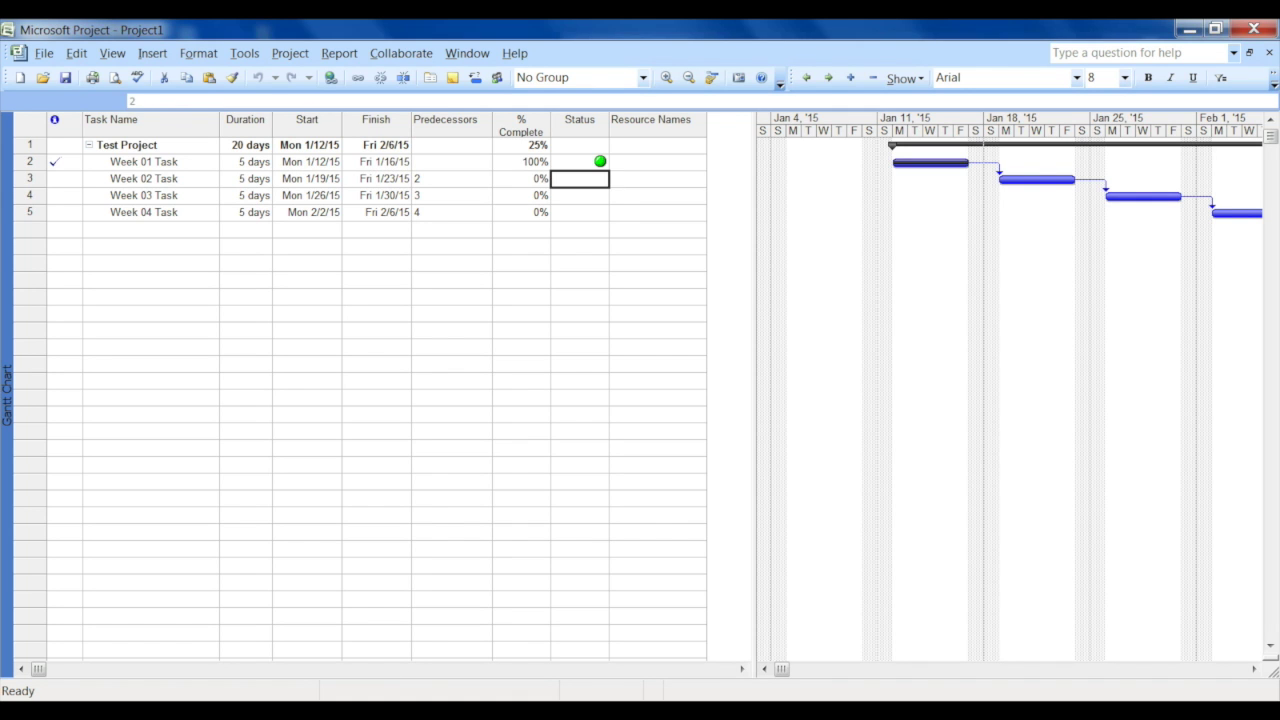
Reopen the Status column's graphical indicator criteria and add a second test "equals 2" with the yellow circle image
{"action": "left_click", "coordinate": [579, 122]}
{"action": "right_click", "coordinate": [592, 130]}
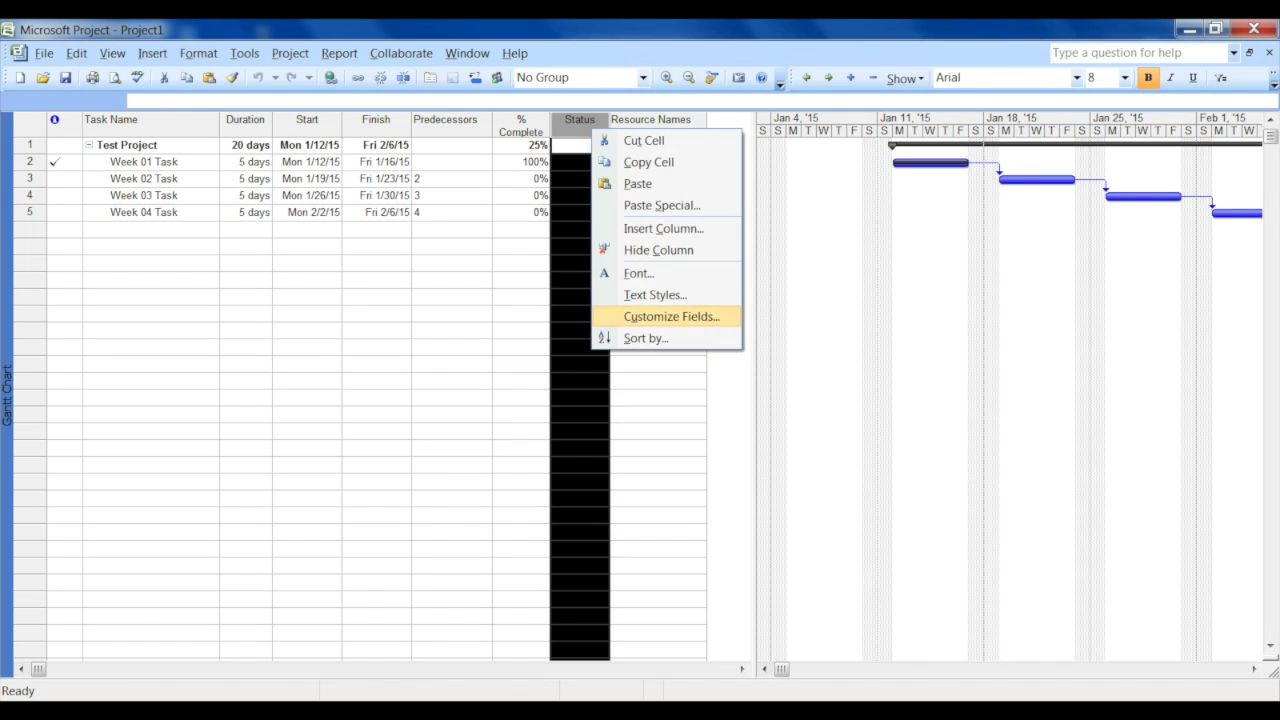
{"action": "left_click", "coordinate": [671, 316]}
{"action": "left_click", "coordinate": [585, 556]}
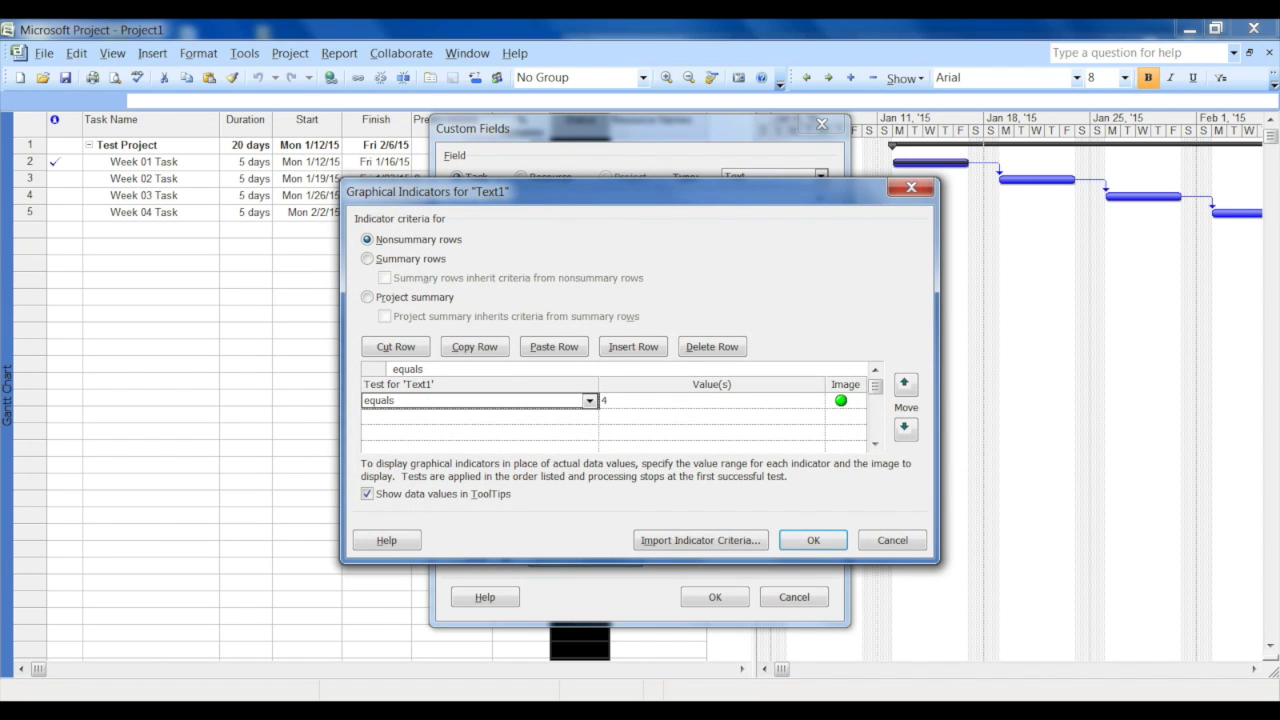
{"action": "left_click", "coordinate": [478, 417]}
{"action": "type", "text": "equals"}
{"action": "key", "text": "Tab"}
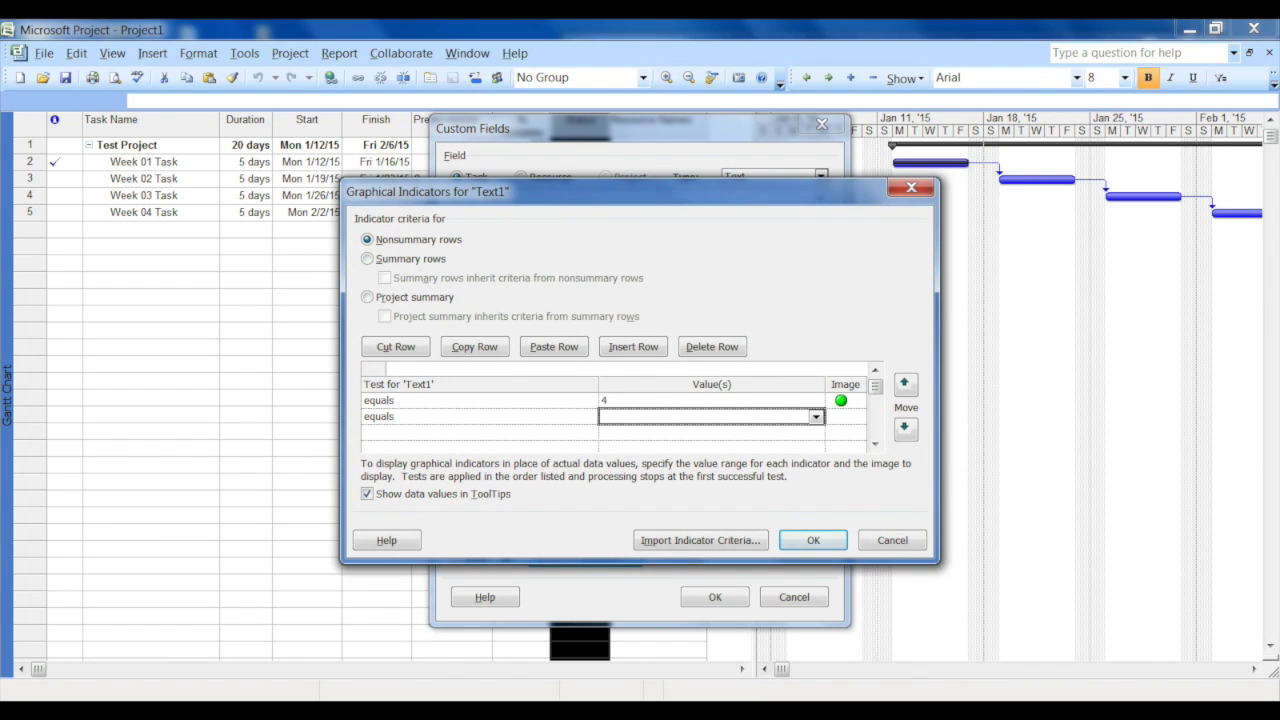
{"action": "type", "text": "2"}
{"action": "left_click", "coordinate": [846, 417]}
{"action": "left_click", "coordinate": [857, 417]}
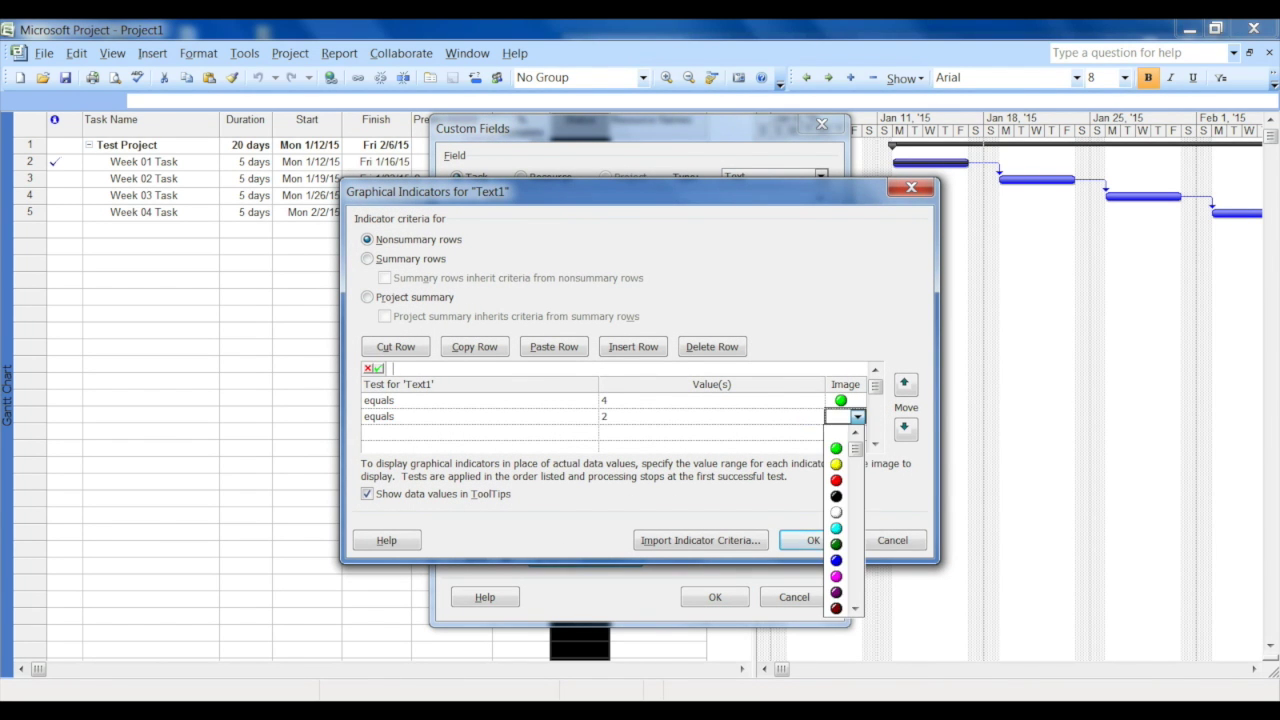
{"action": "left_click", "coordinate": [841, 465]}
Add a third indicator test "equals 3" with the red circle image, and apply the criteria to the Status column
{"action": "left_click", "coordinate": [478, 433]}
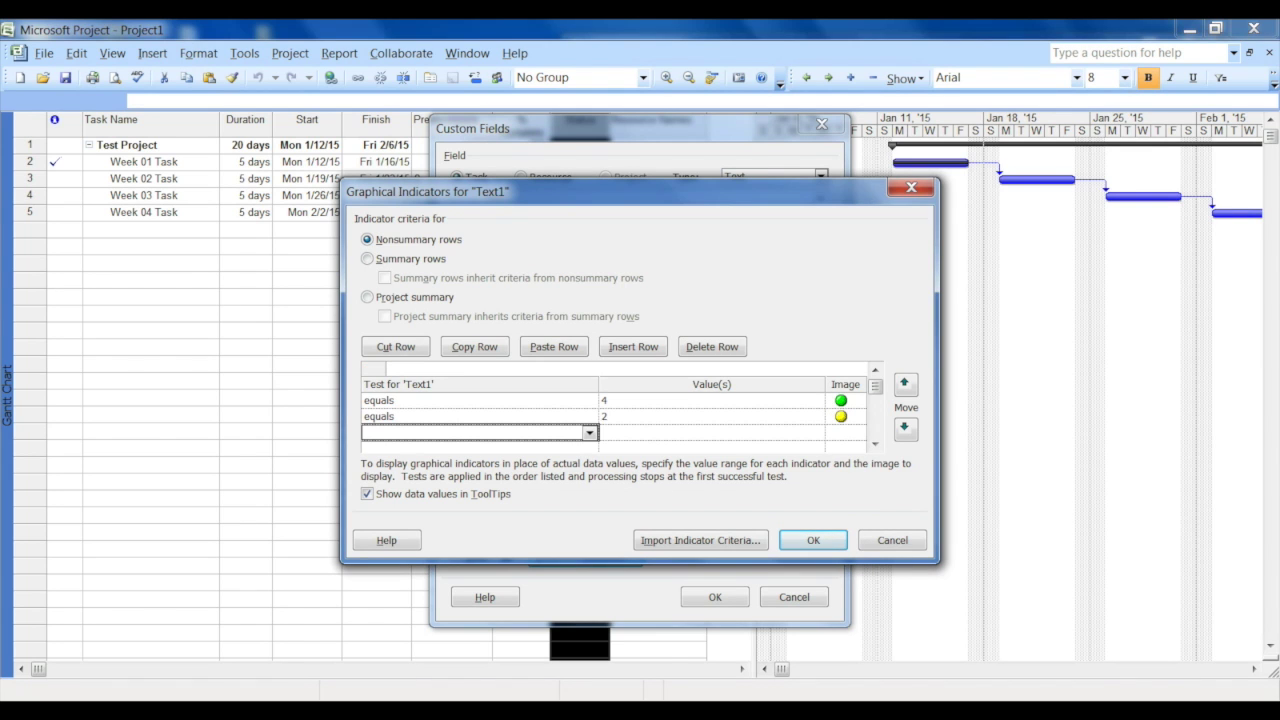
{"action": "type", "text": "equals"}
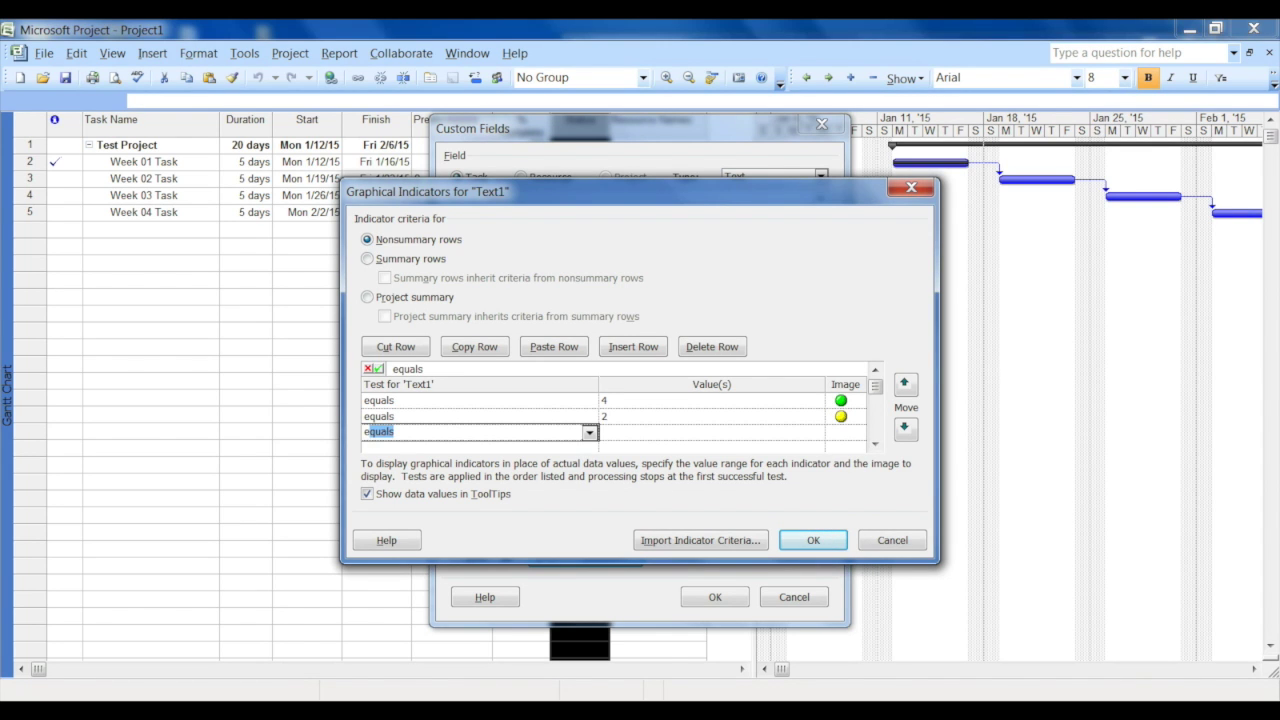
{"action": "key", "text": "Tab"}
{"action": "type", "text": "3"}
{"action": "key", "text": "Tab"}
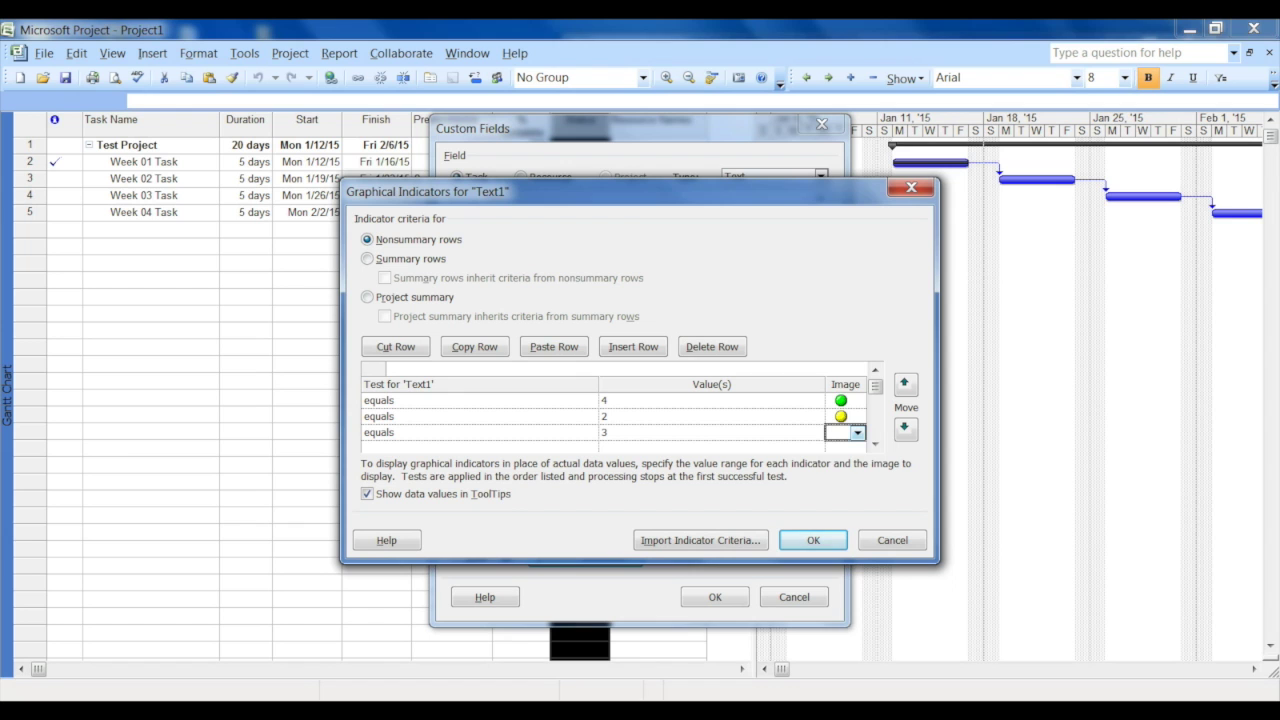
{"action": "left_click", "coordinate": [857, 433]}
{"action": "left_click", "coordinate": [836, 497]}
{"action": "left_click", "coordinate": [813, 540]}
{"action": "left_click", "coordinate": [715, 597]}
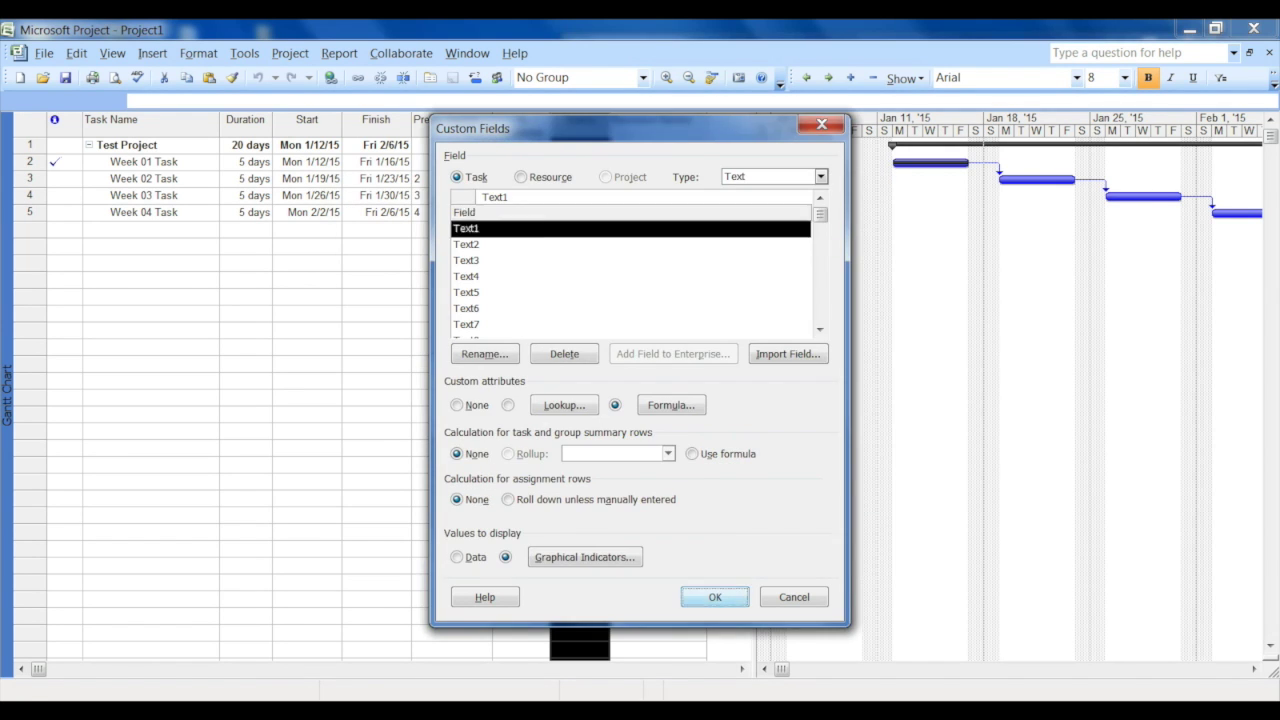
Check the current date in the project information, and the Week 01 Task's finish date and % Complete
{"action": "left_click", "coordinate": [516, 431]}
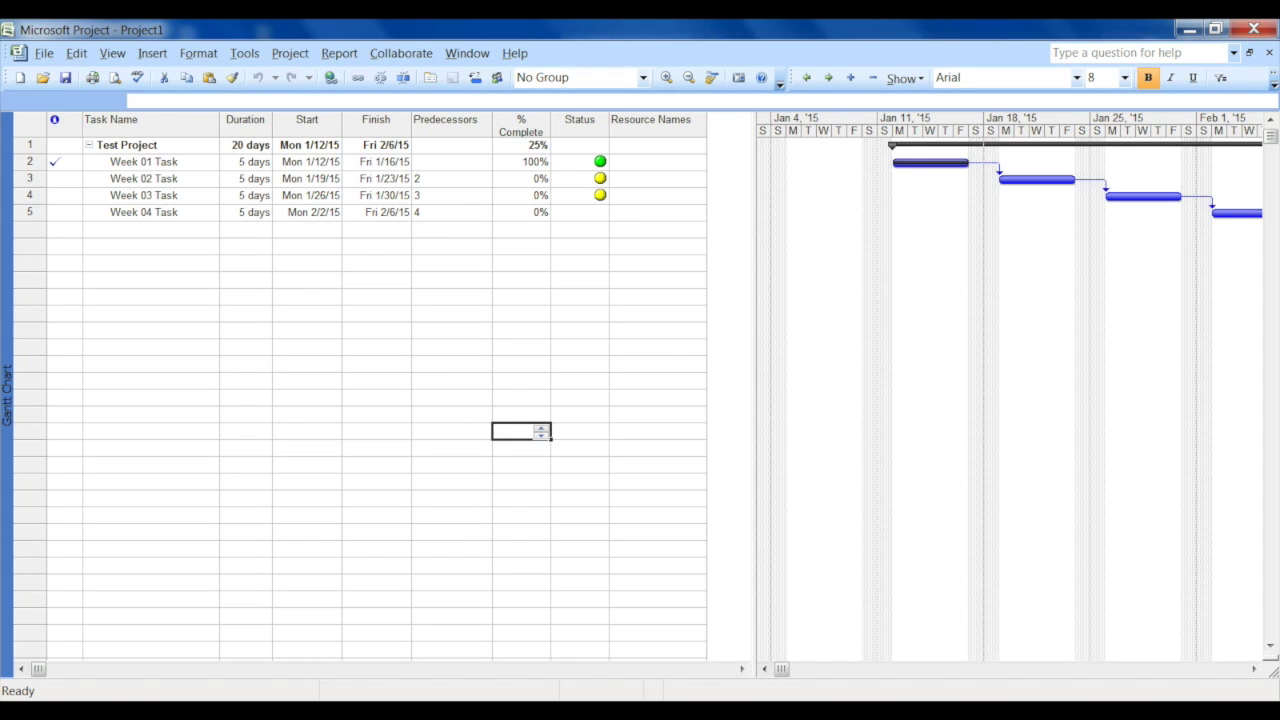
{"action": "left_click", "coordinate": [290, 53]}
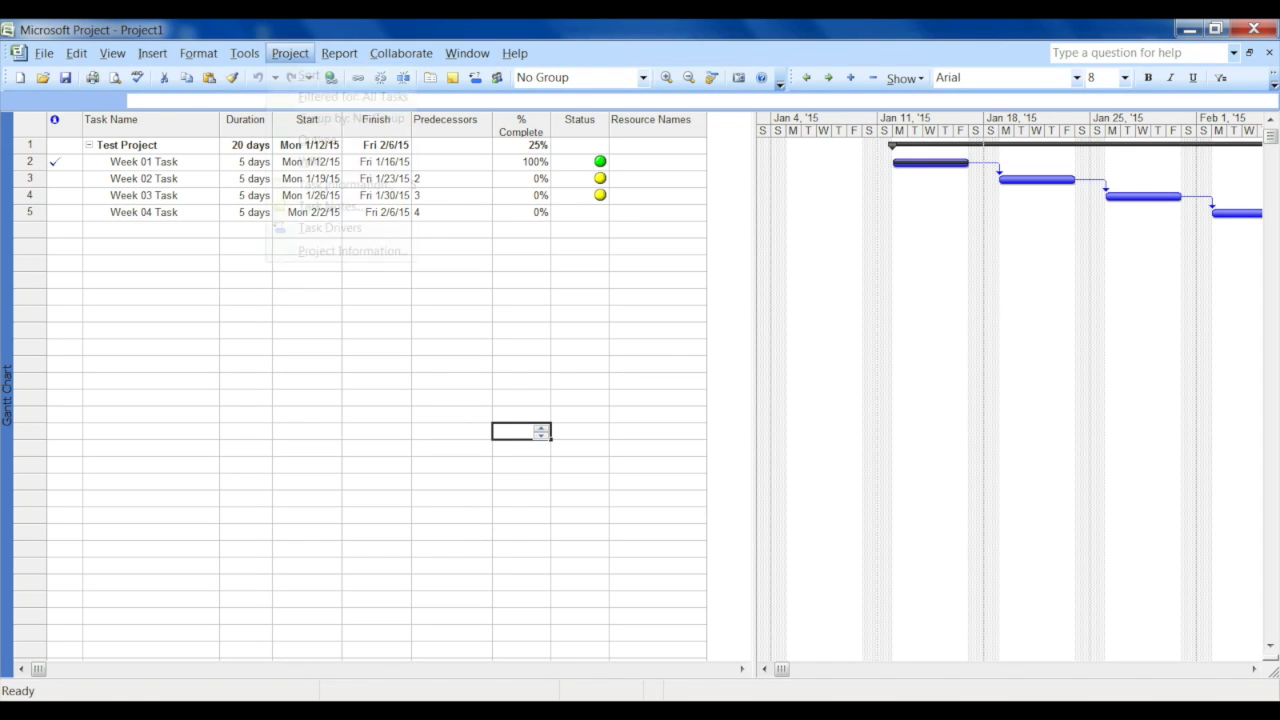
{"action": "left_click", "coordinate": [352, 251]}
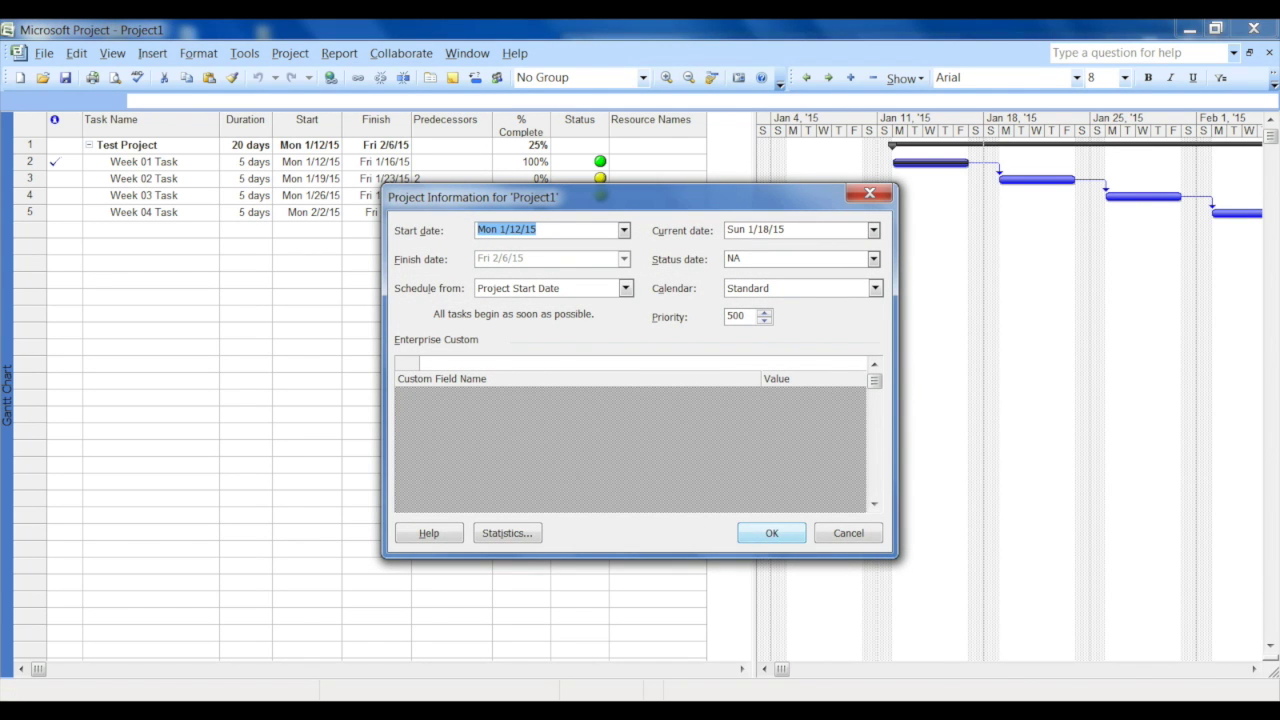
{"action": "key", "text": "Return"}
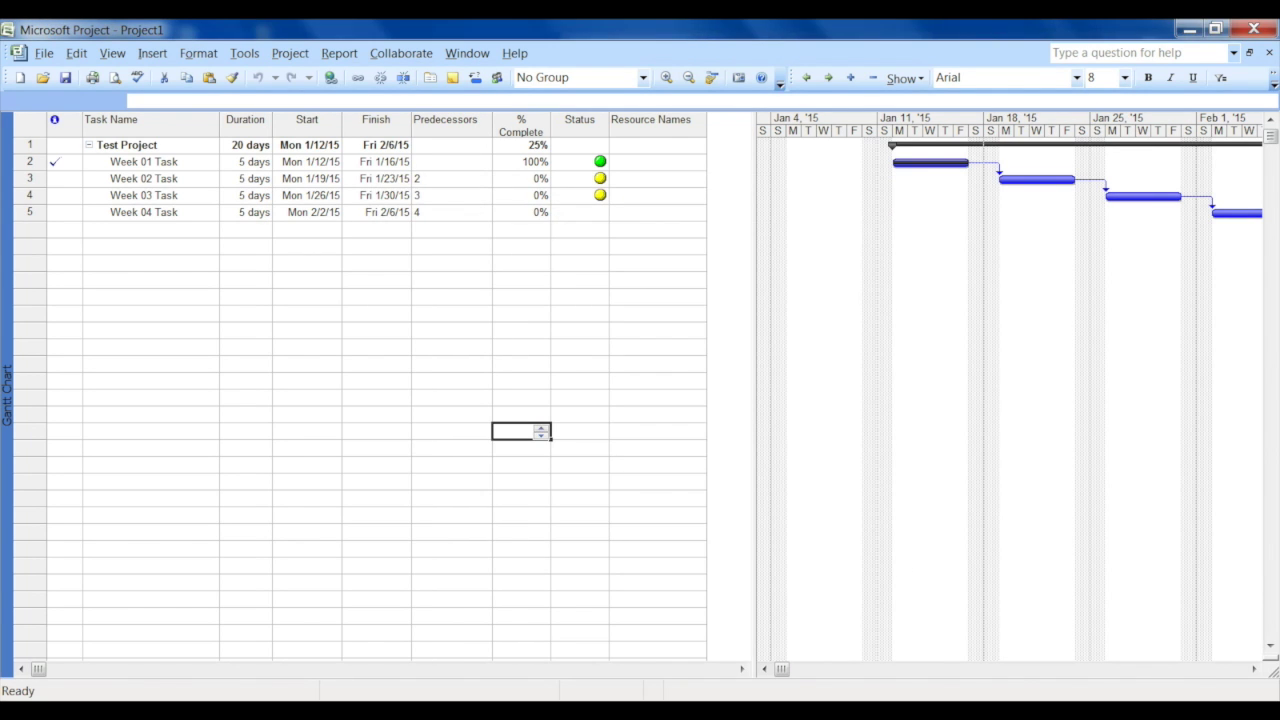
{"action": "left_click", "coordinate": [376, 162]}
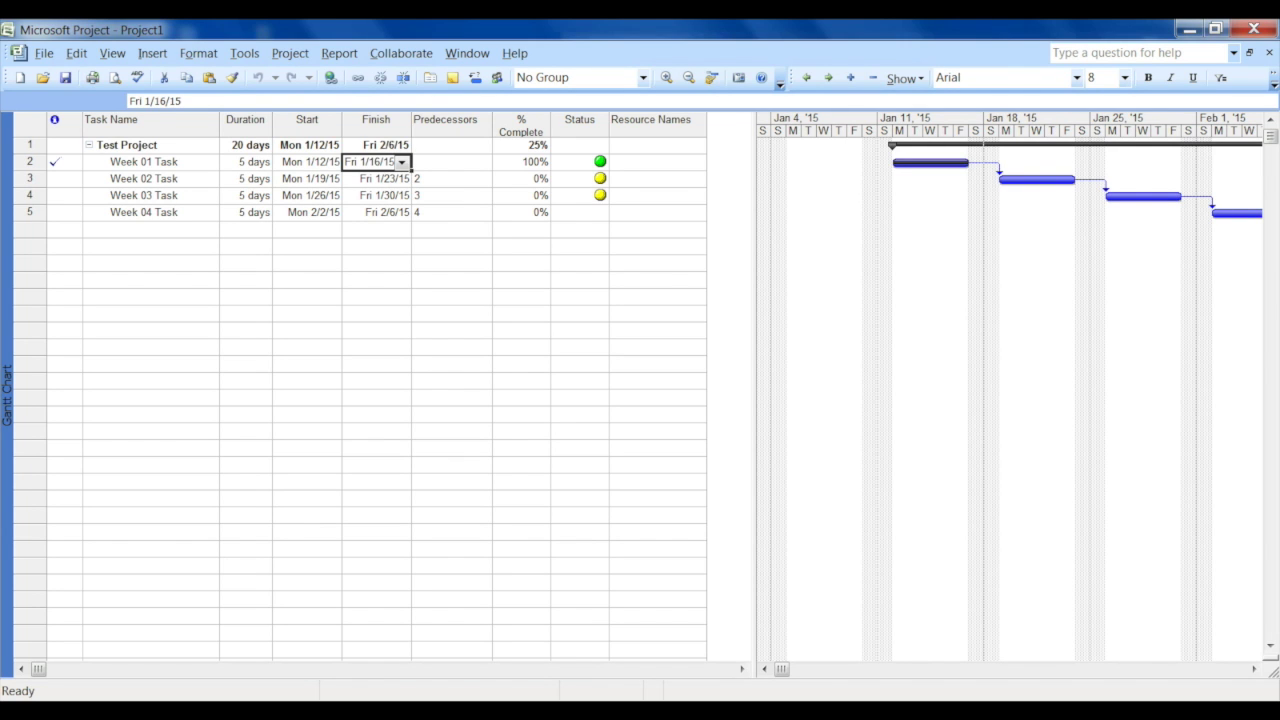
{"action": "left_click", "coordinate": [521, 162]}
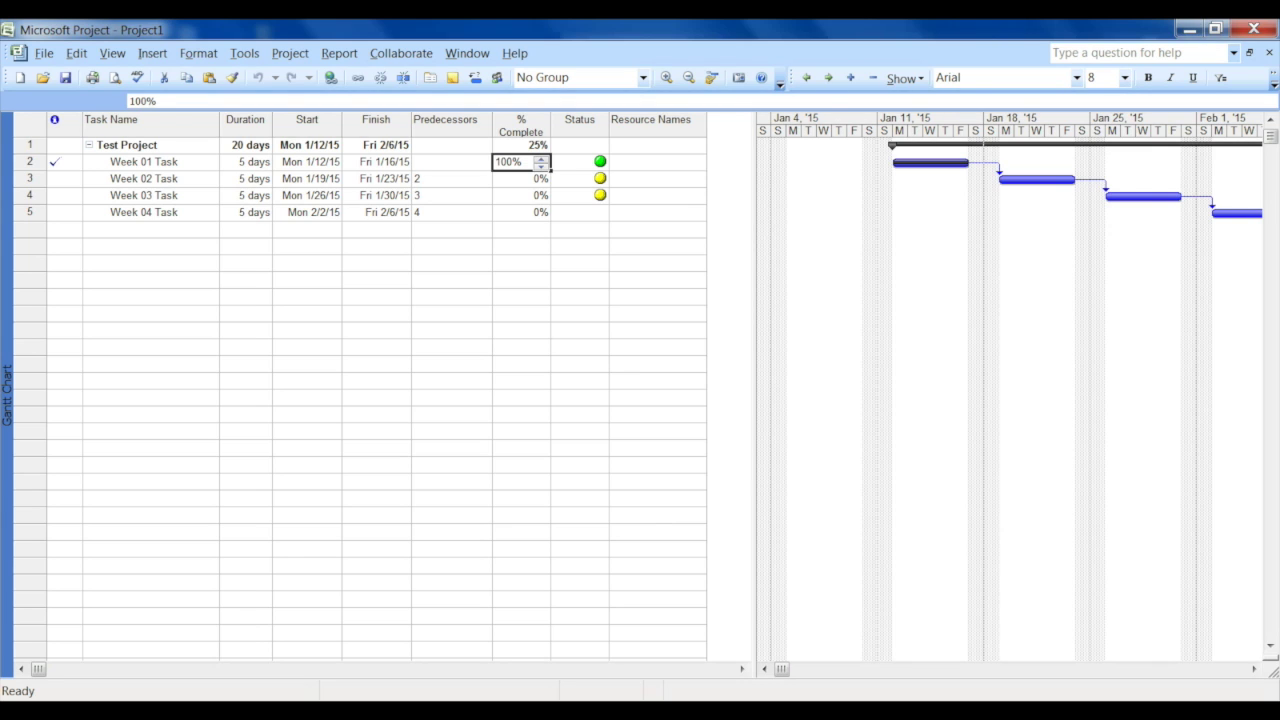
Set the Week 01 Task's % Complete to 80%
{"action": "left_click", "coordinate": [520, 230]}
{"action": "left_click", "coordinate": [515, 162]}
{"action": "type", "text": "80"}
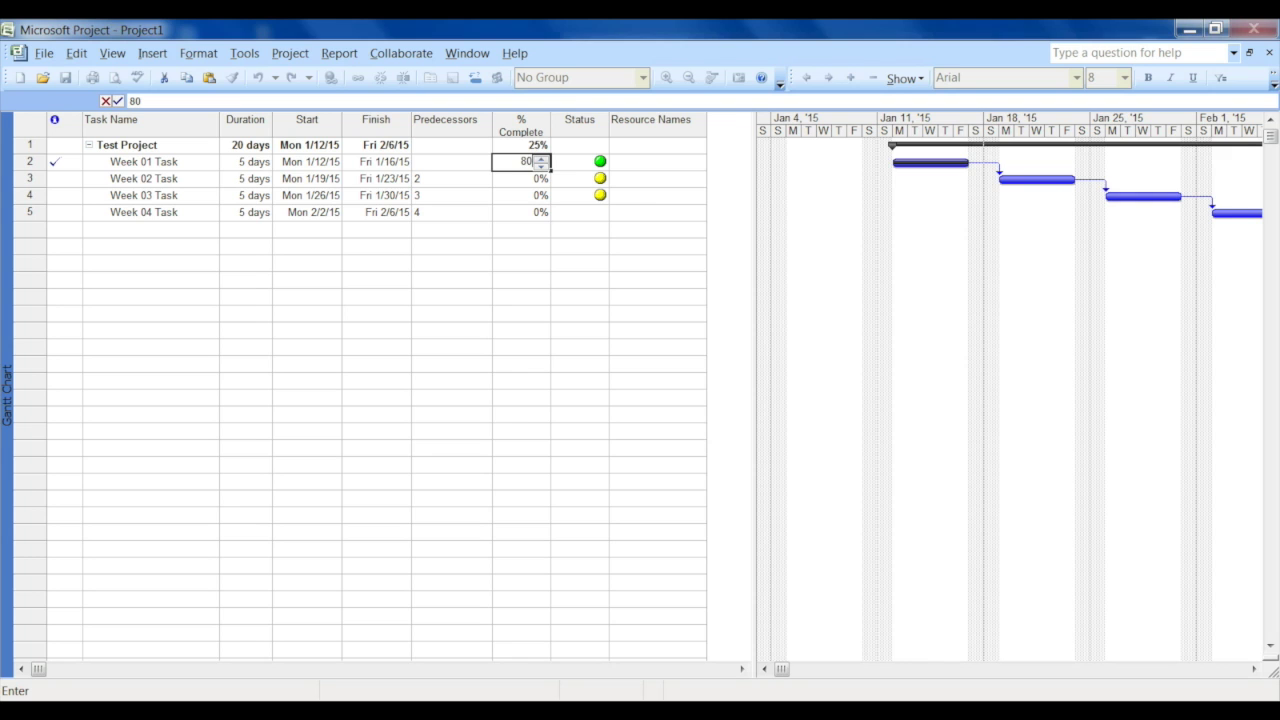
{"action": "key", "text": "Return"}
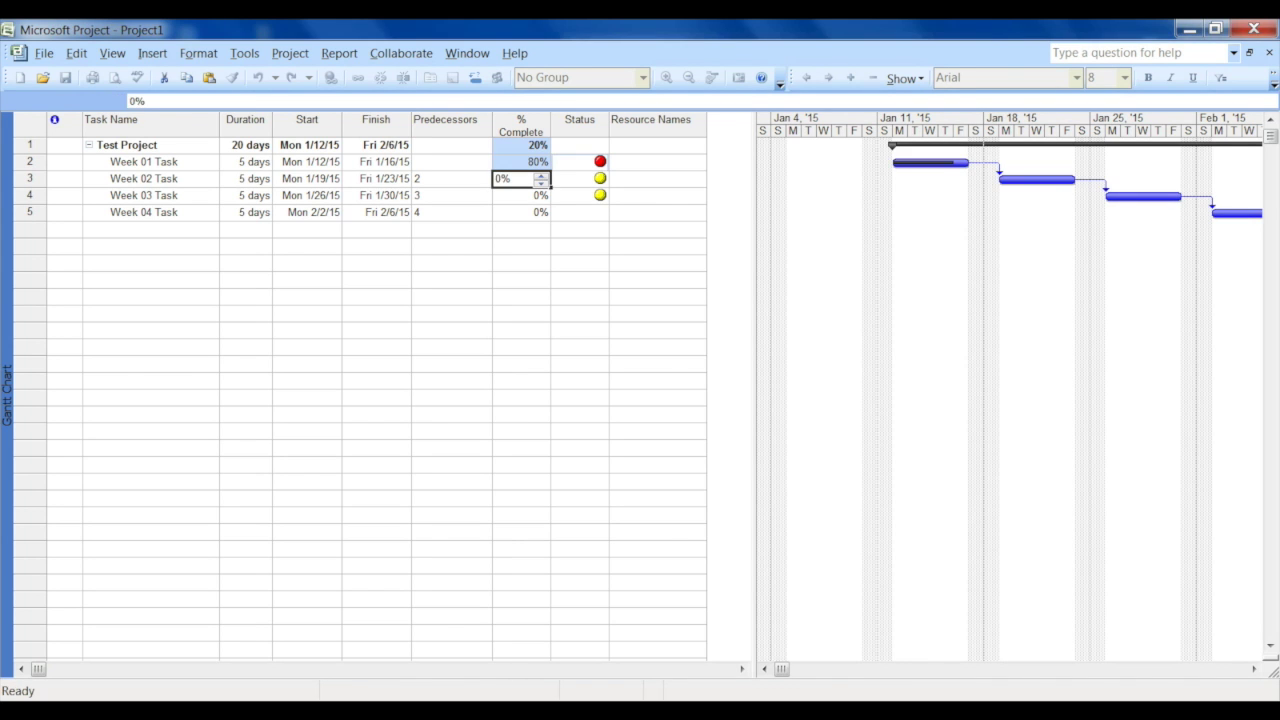
{"action": "left_click", "coordinate": [580, 263]}
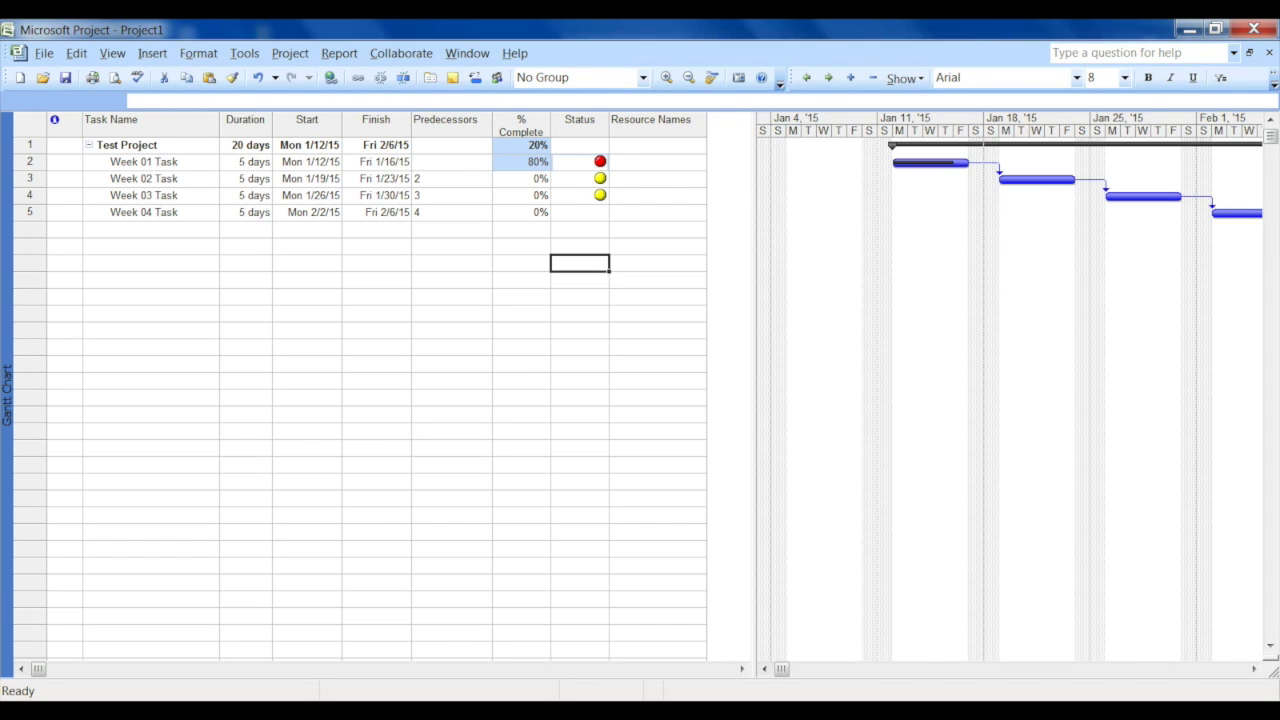
Examine the Status indicators of the Week 01 to Week 03 Tasks, and check the value 3 branch of the formula in Notepad
{"action": "left_click_drag", "start_coordinate": [580, 178], "coordinate": [580, 196]}
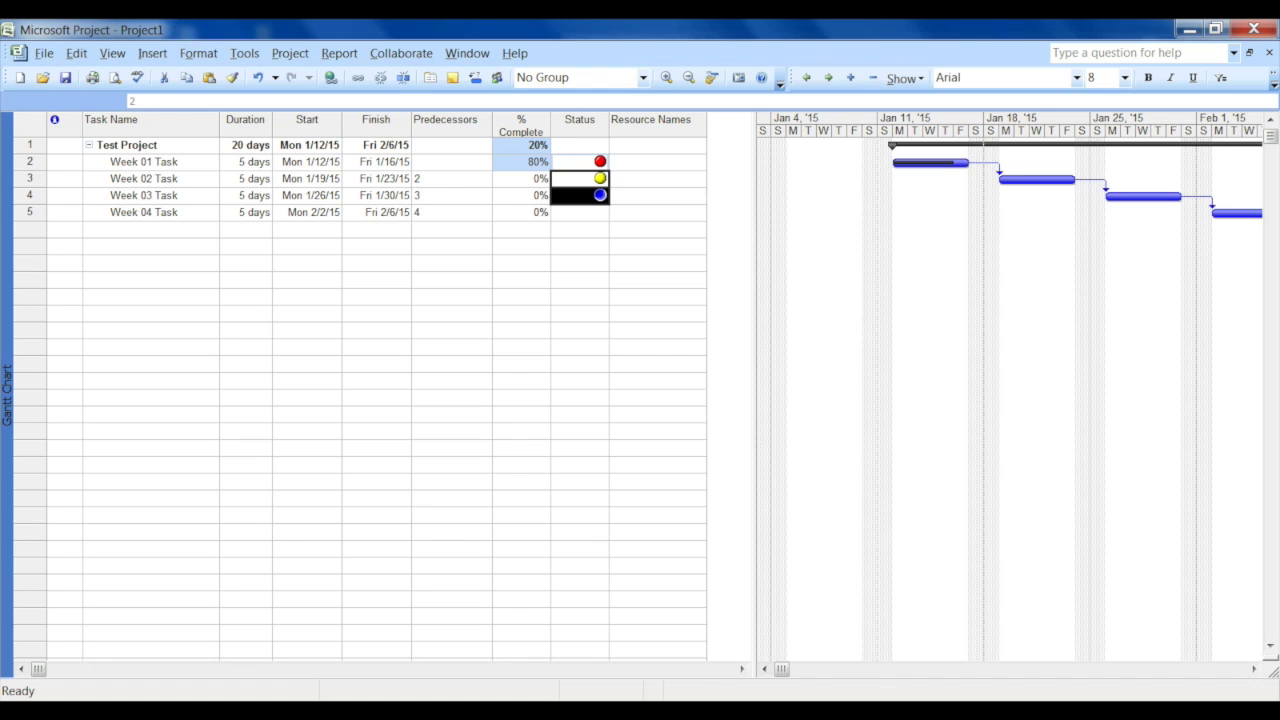
{"action": "left_click", "coordinate": [580, 330]}
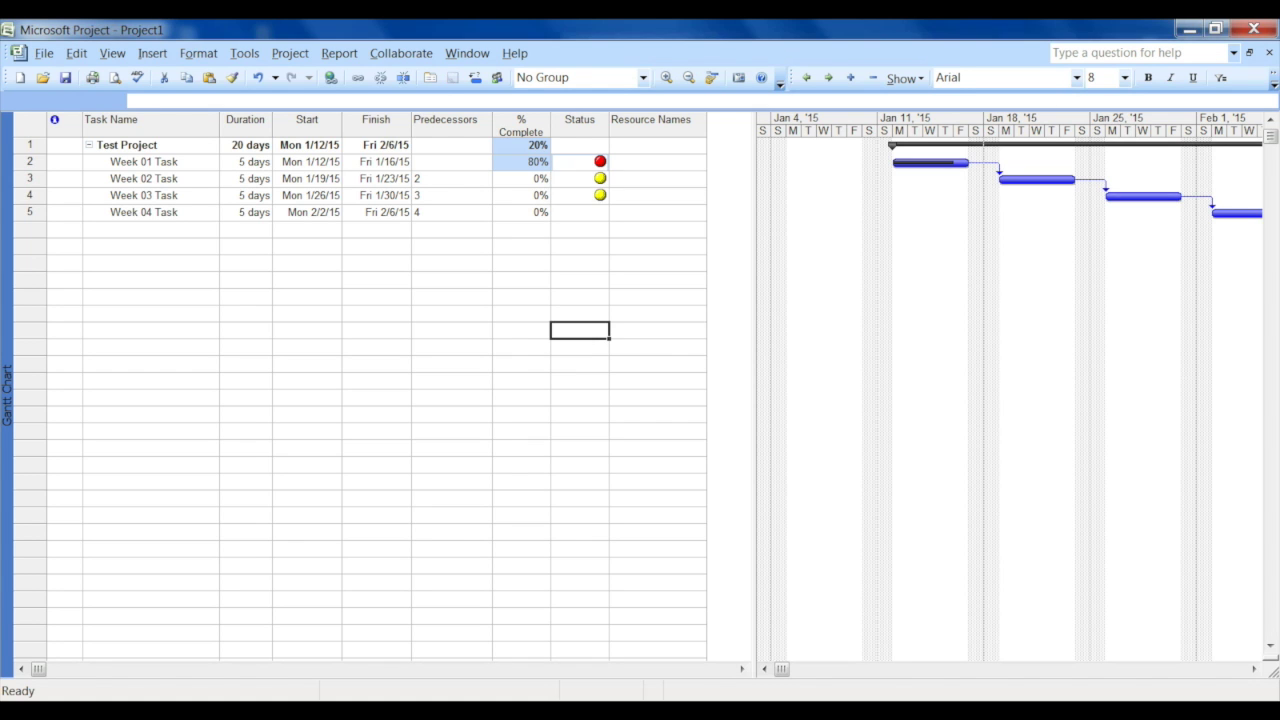
{"action": "left_click", "coordinate": [580, 162]}
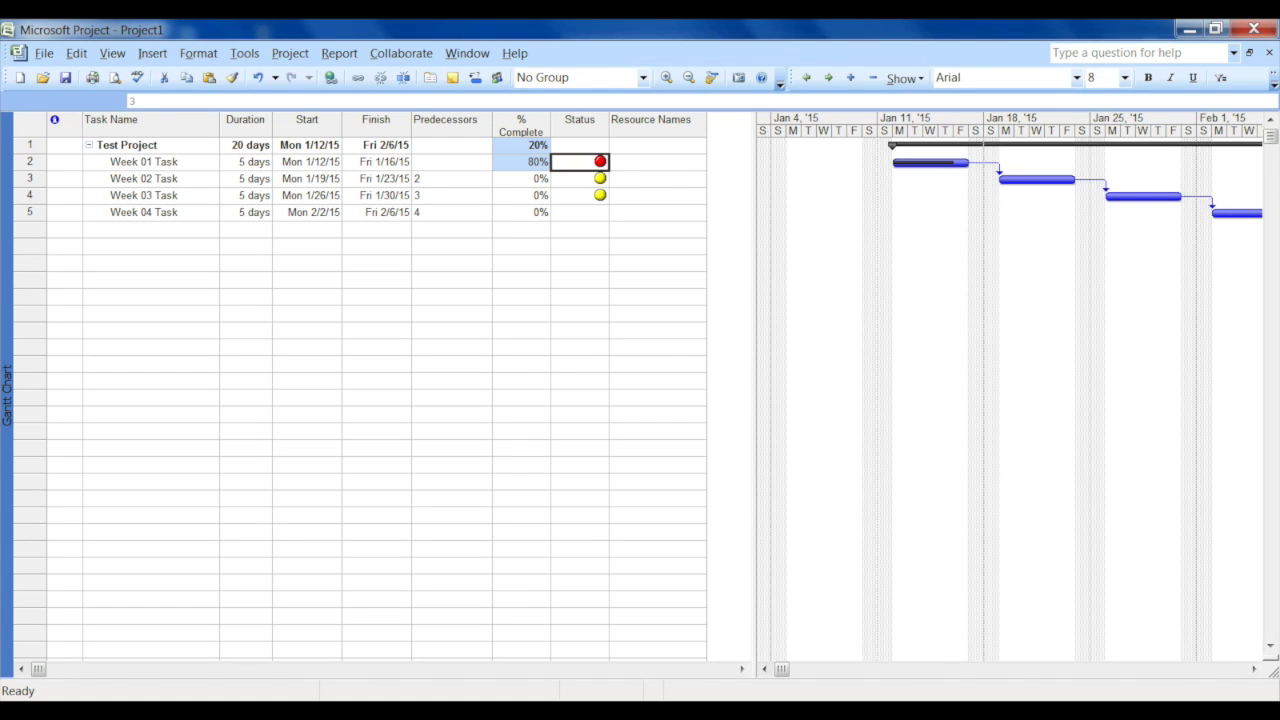
{"action": "key", "text": "alt+Tab"}
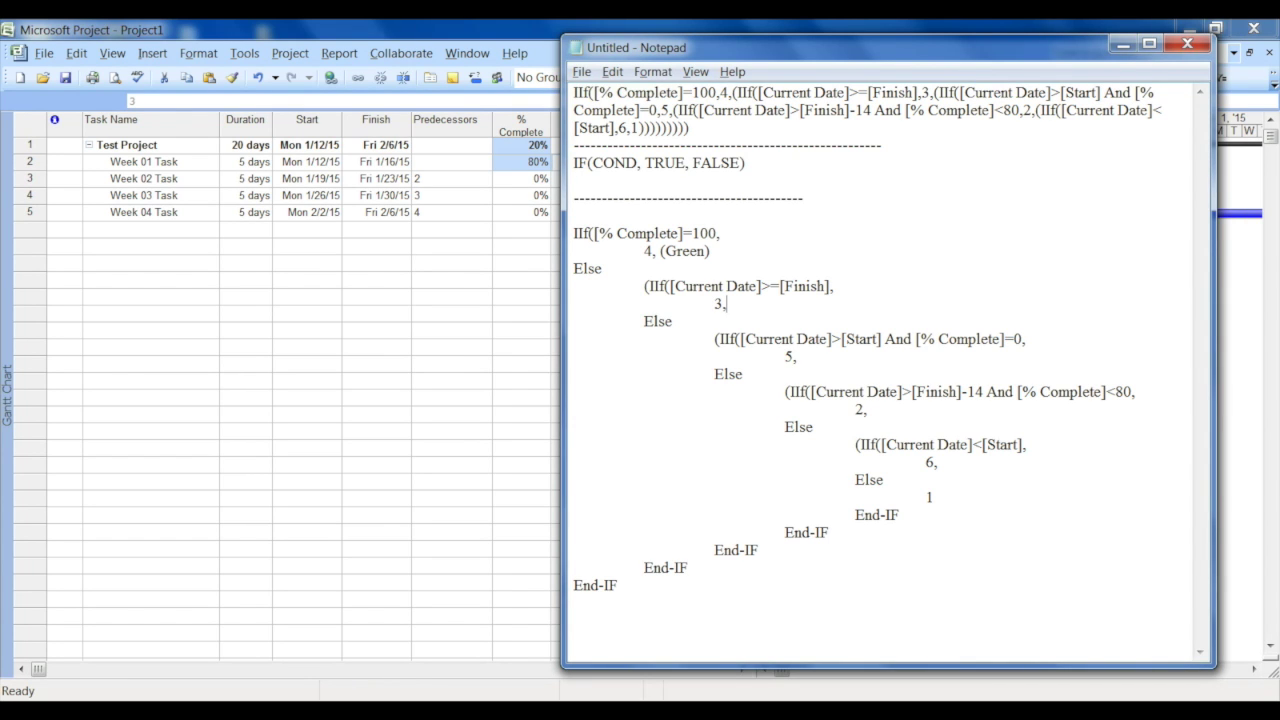
{"action": "key", "text": "shift+Left"}
{"action": "key", "text": "shift+Left"}
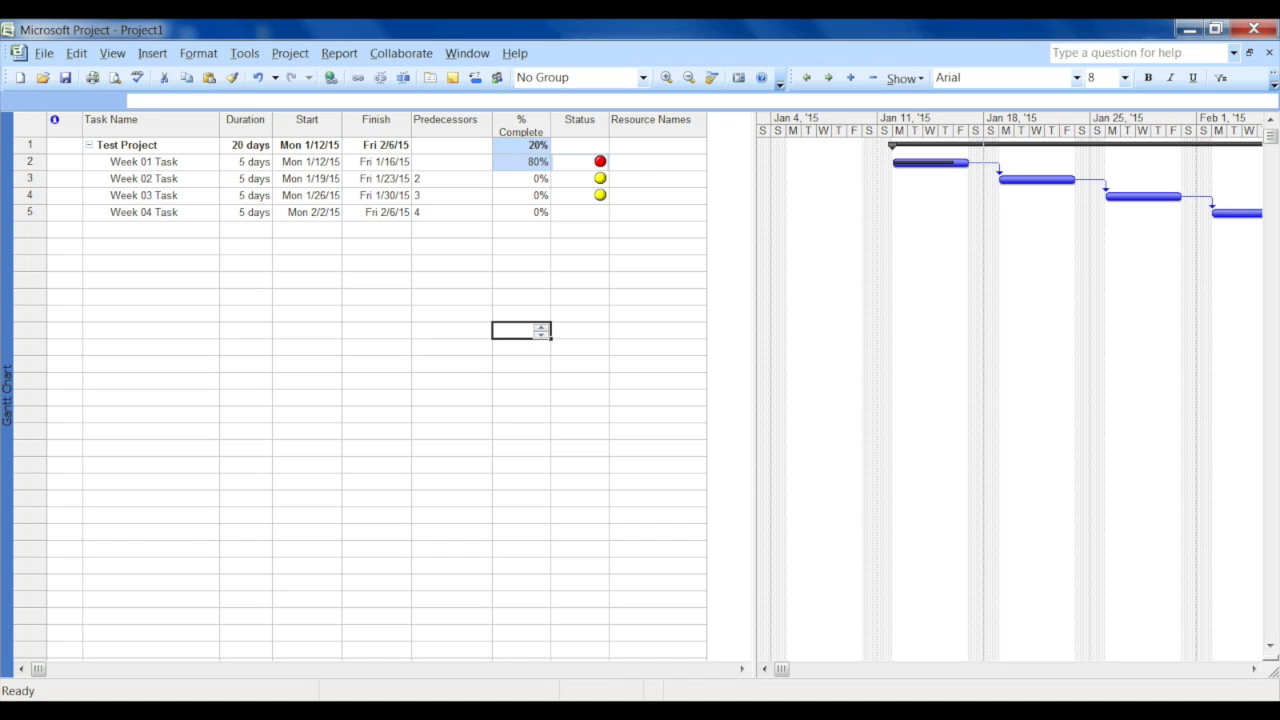
Back in Microsoft Project, set the Week 01 Task's % Complete to 100%
{"action": "left_click", "coordinate": [521, 162]}
{"action": "type", "text": "100"}
{"action": "key", "text": "Return"}
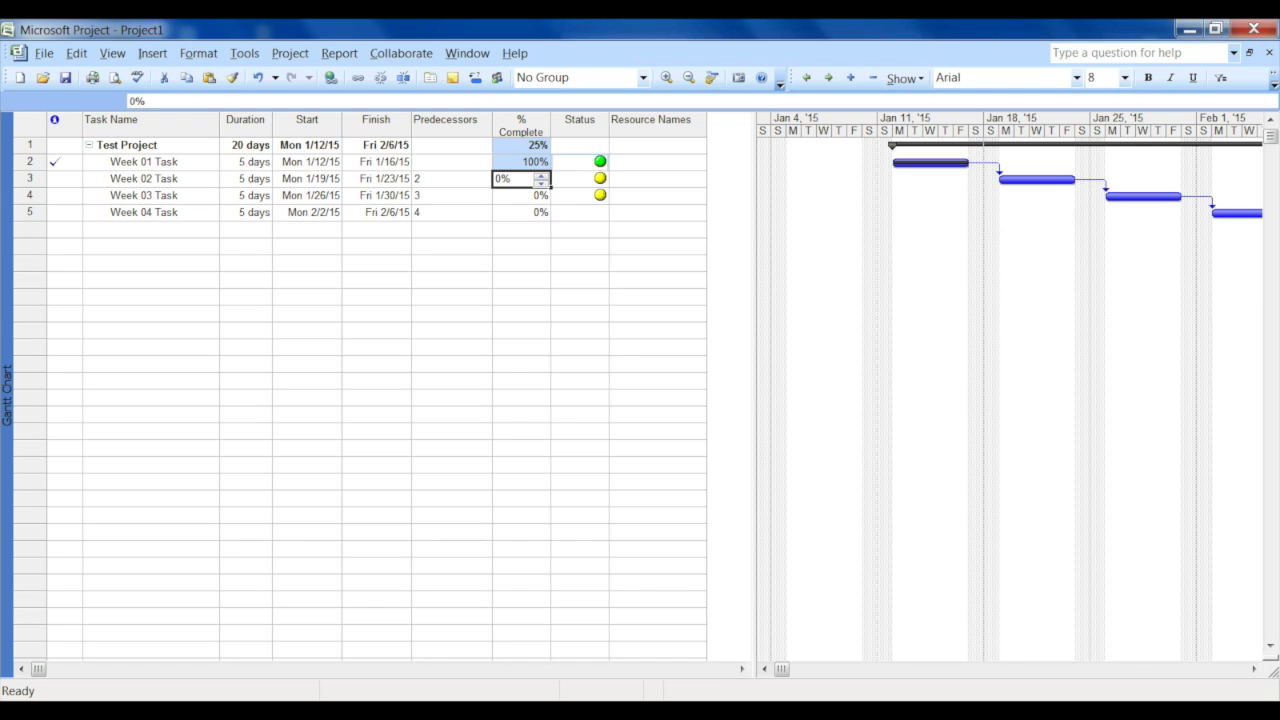
Reopen the Status column's graphical indicator criteria and add a fourth row with the value 6 and the white circle image
{"action": "left_click", "coordinate": [580, 119]}
{"action": "right_click", "coordinate": [566, 122]}
{"action": "left_click", "coordinate": [628, 317]}
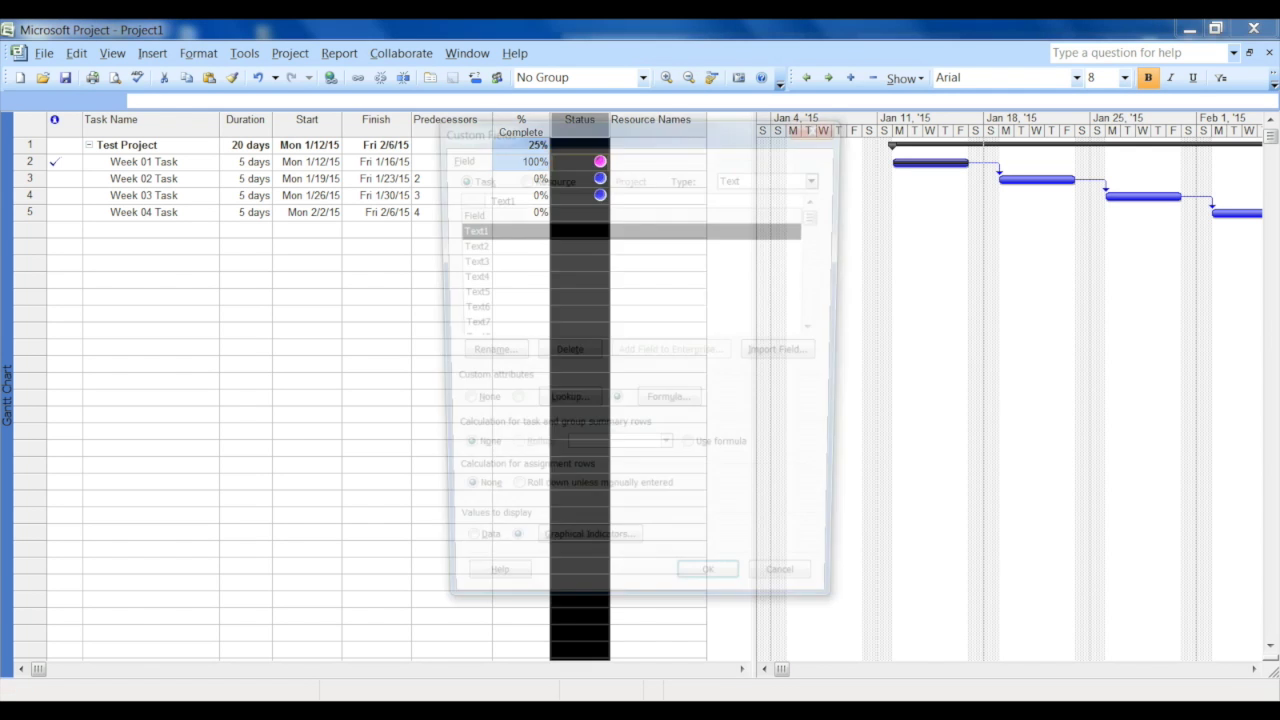
{"action": "left_click", "coordinate": [585, 557]}
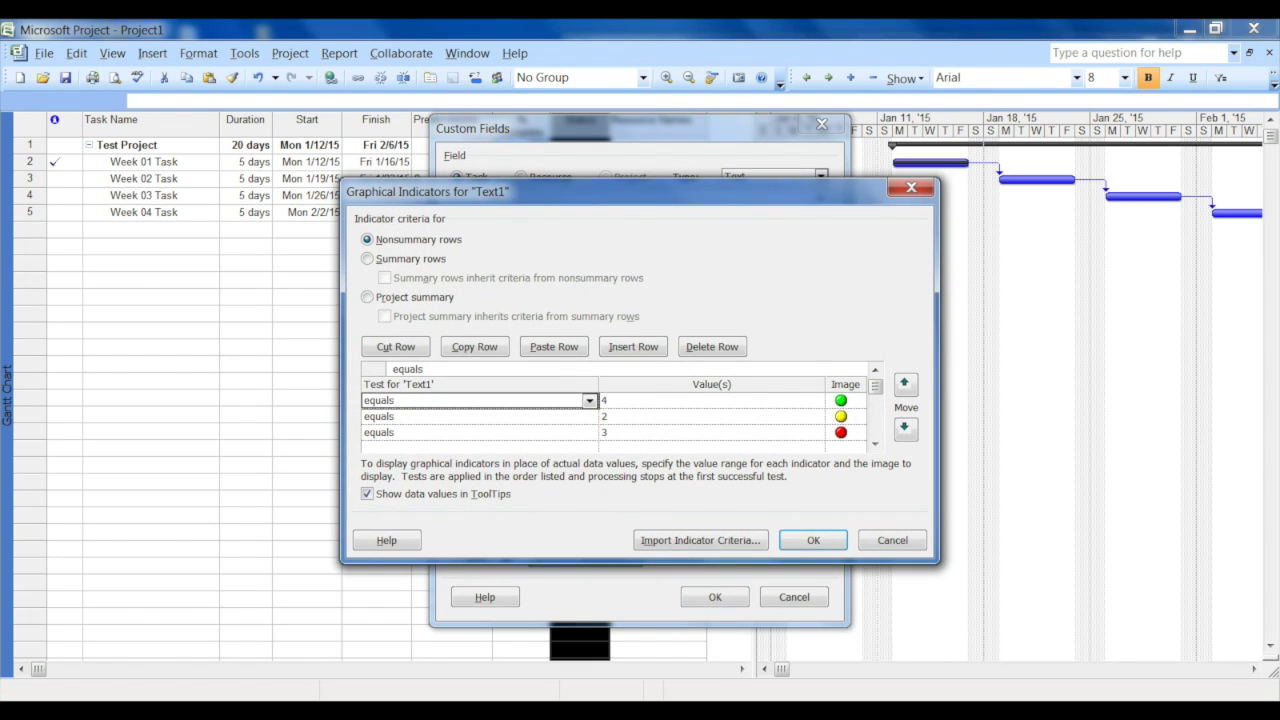
{"action": "left_click", "coordinate": [711, 447]}
{"action": "type", "text": "6"}
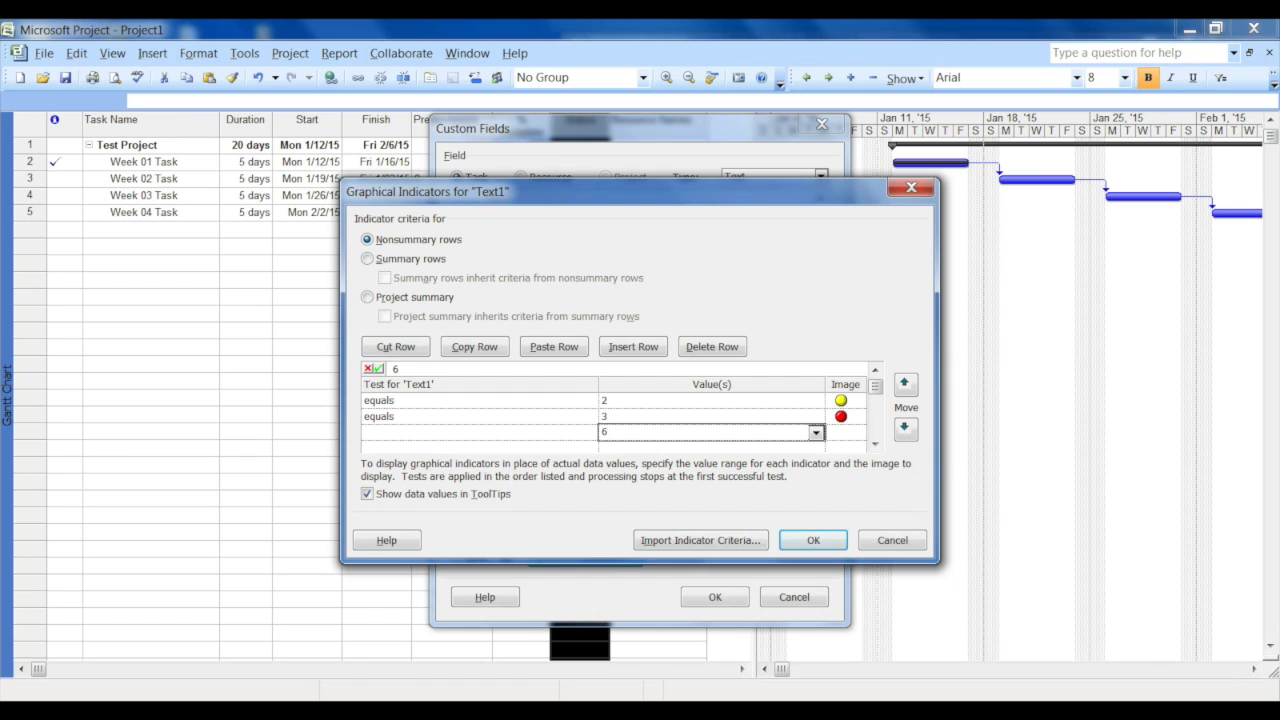
{"action": "left_click", "coordinate": [840, 433]}
{"action": "left_click", "coordinate": [857, 433]}
{"action": "left_click", "coordinate": [836, 538]}
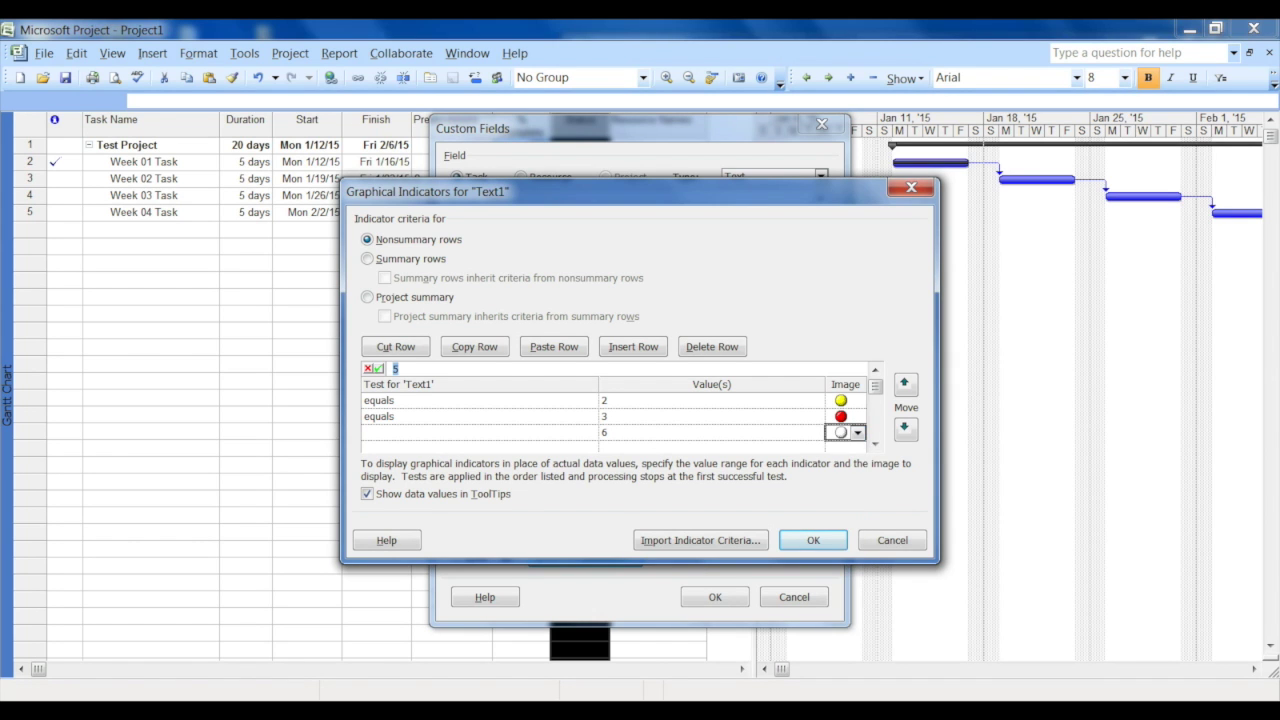
Set the test for the value 6 row to "equals", and apply the criteria to the Status column
{"action": "left_click", "coordinate": [480, 433]}
{"action": "type", "text": "equals"}
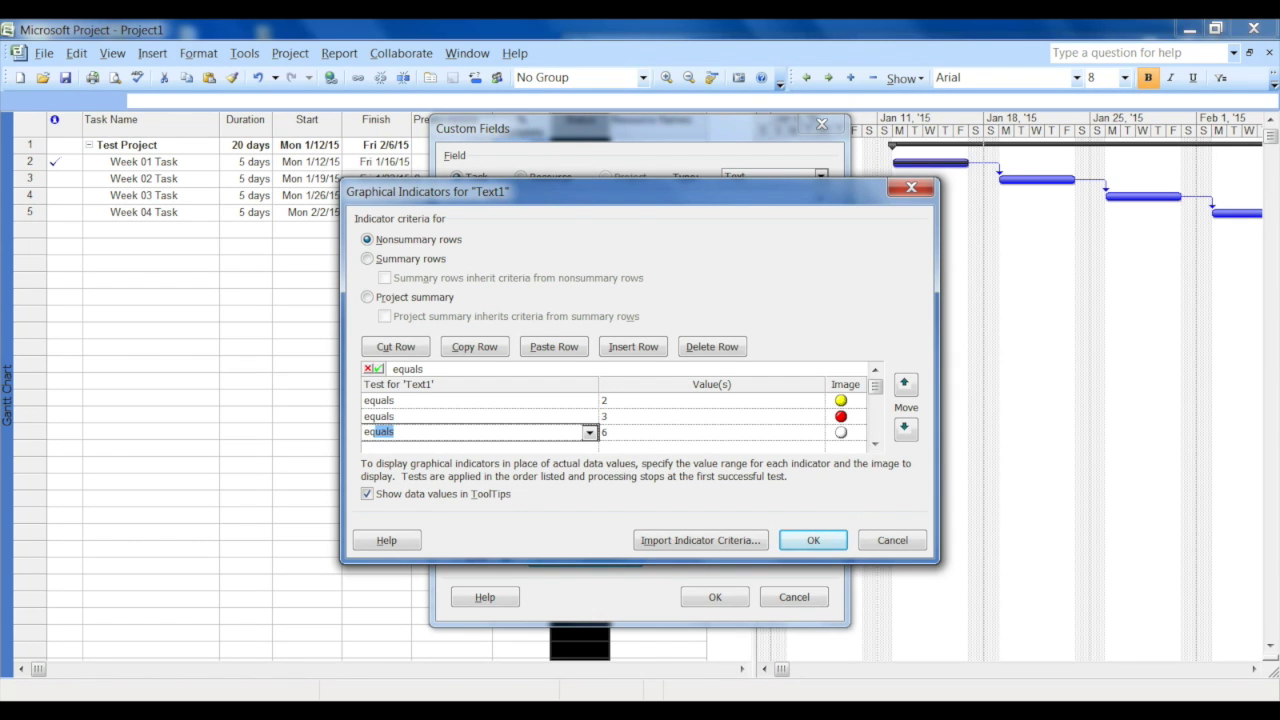
{"action": "key", "text": "Return"}
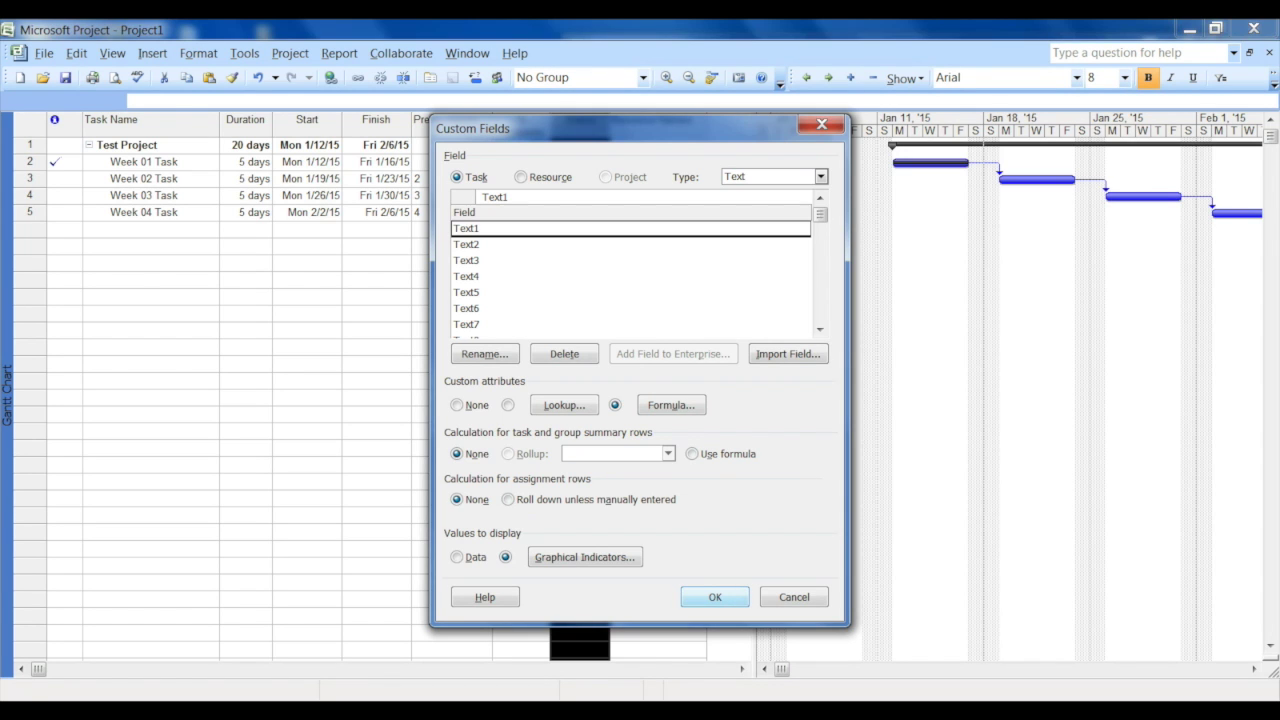
{"action": "key", "text": "Return"}
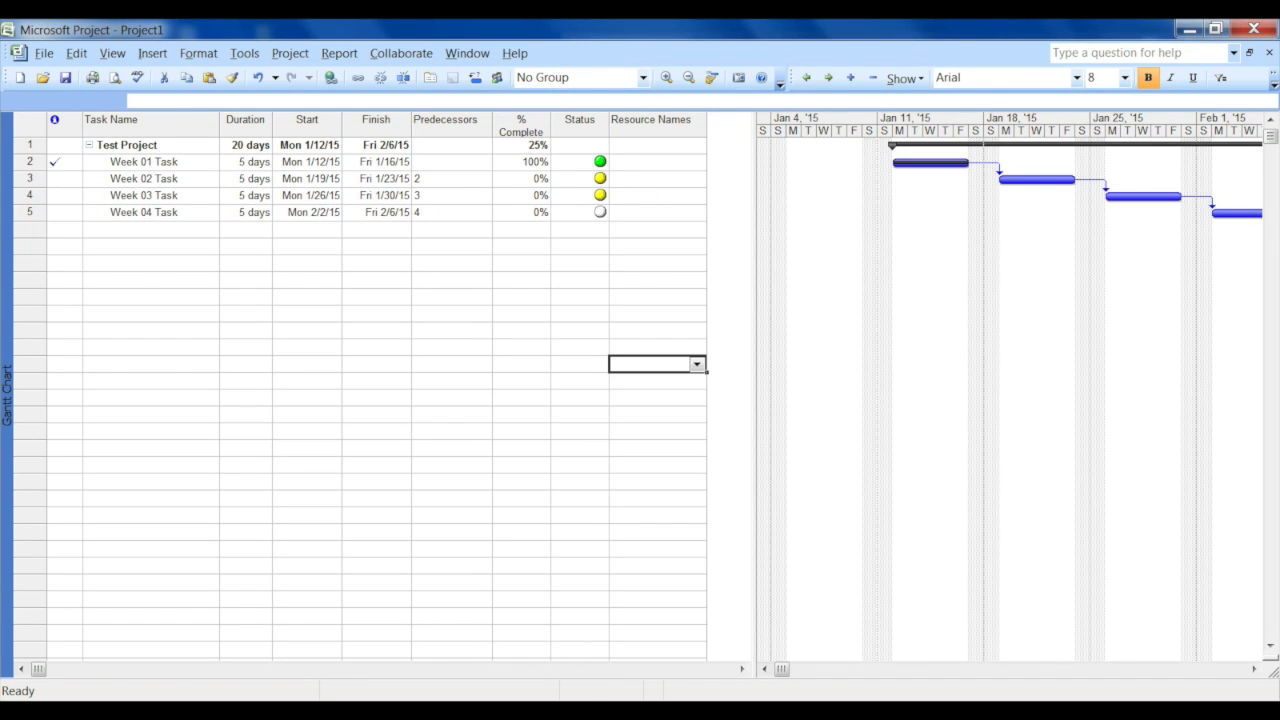
{"action": "left_click_drag", "start_coordinate": [580, 229], "coordinate": [580, 415]}
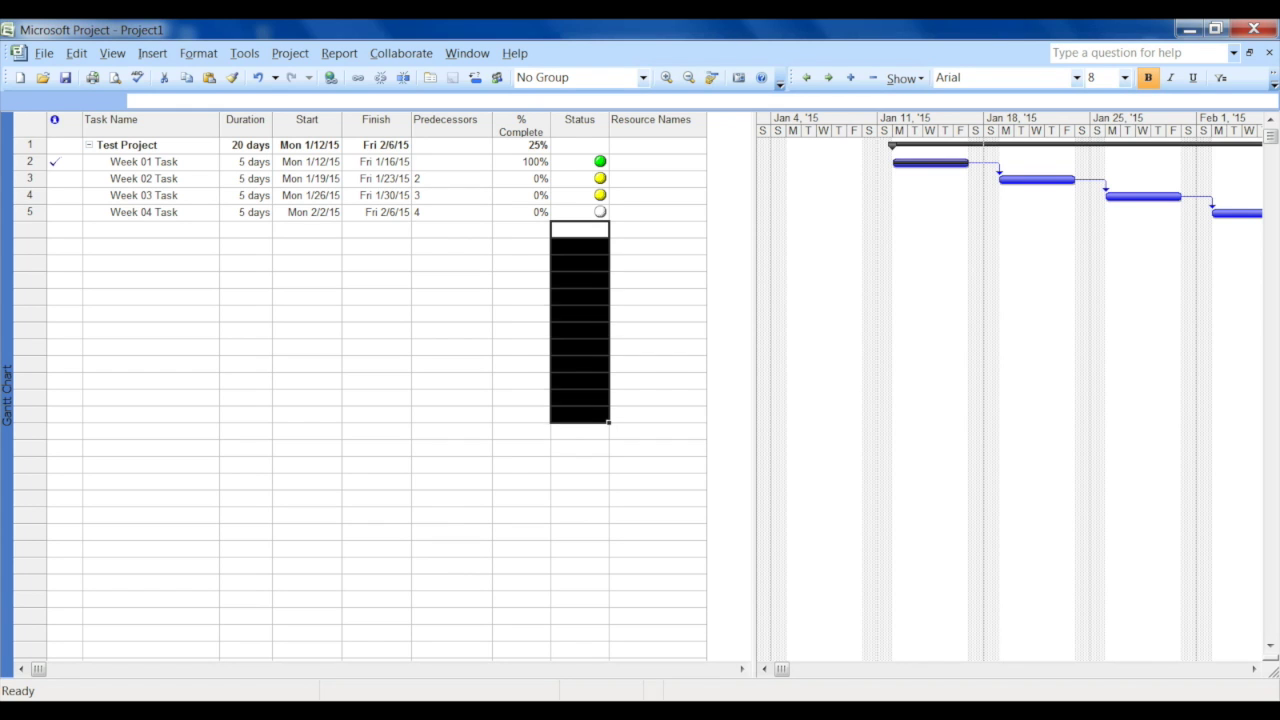
{"action": "left_click", "coordinate": [580, 482]}
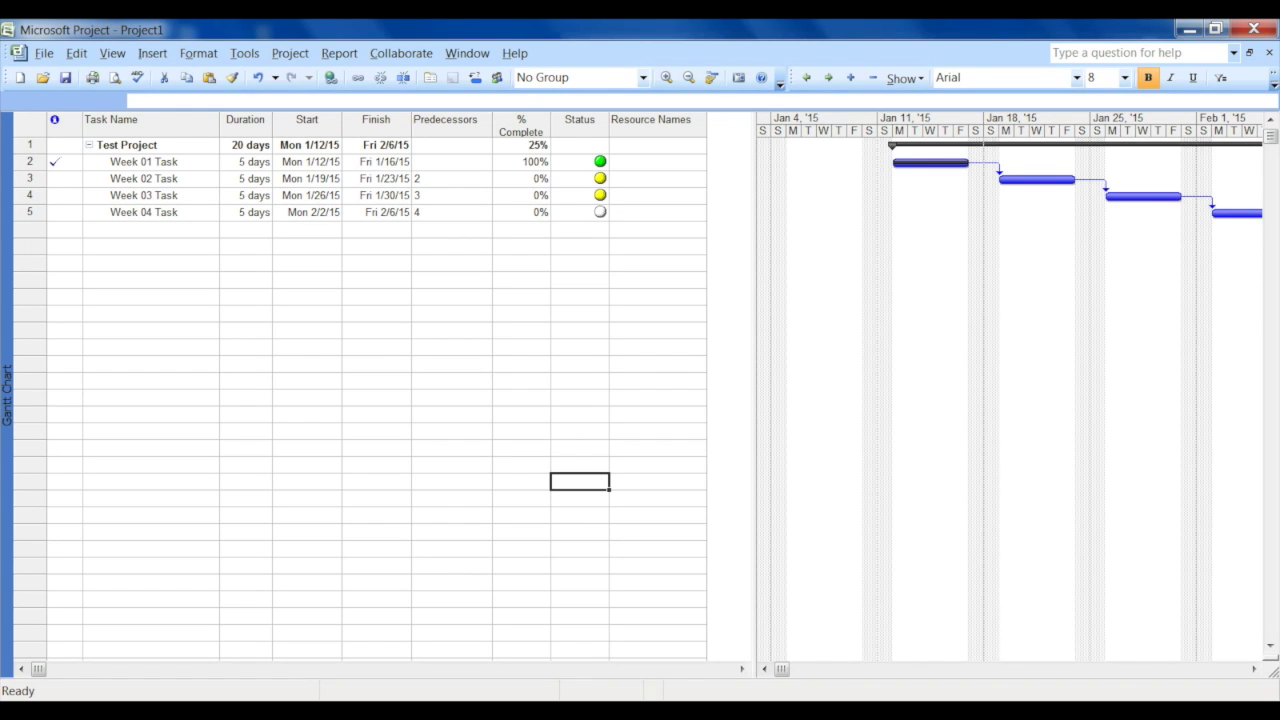
{"action": "key", "text": "ctrl+z"}
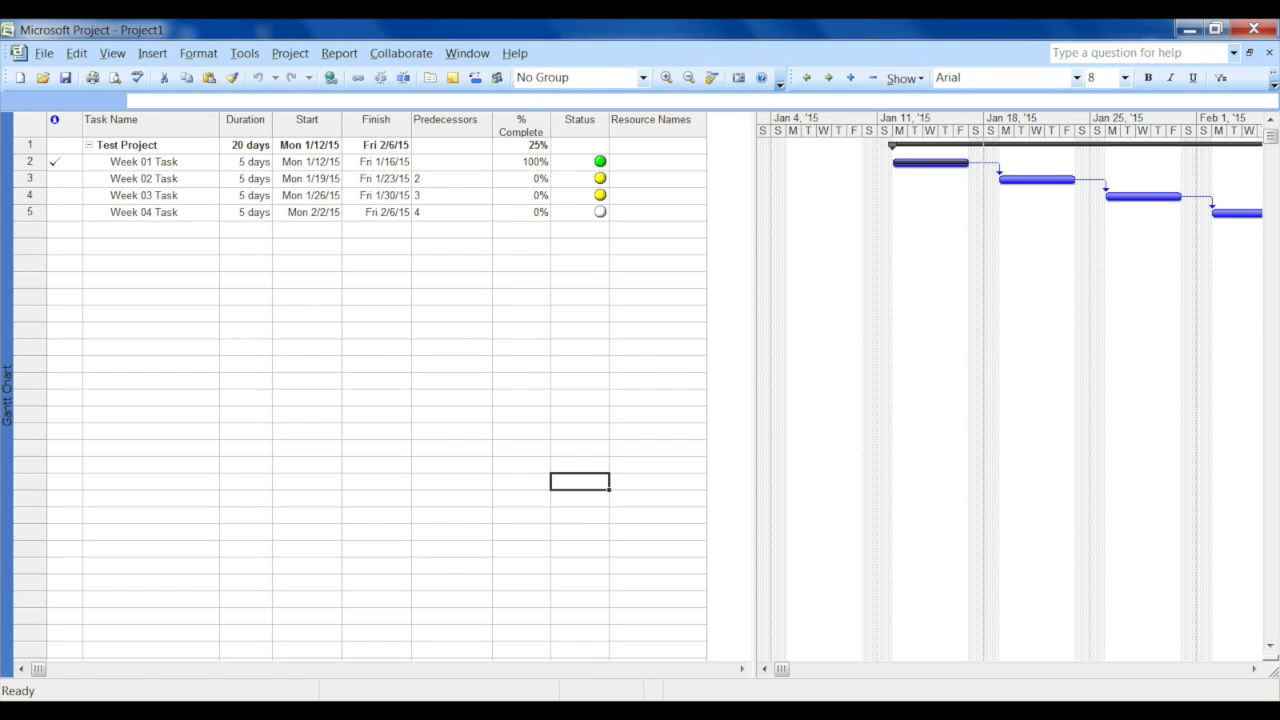